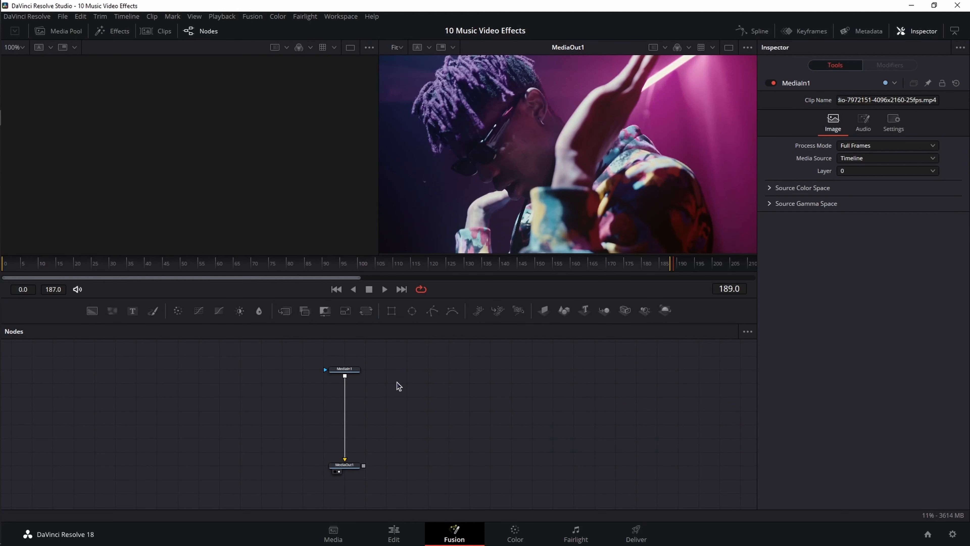
Insert a Merge node between MediaIn1 and MediaOut1, and add a Luma Keyer fed by MediaIn1
left_click_drag(285, 311, 345, 417)
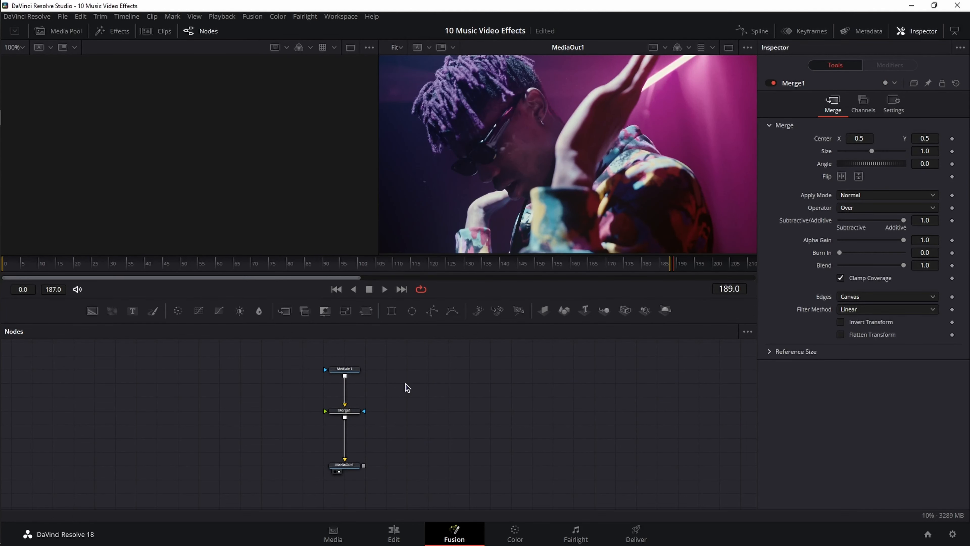
key("shift+space")
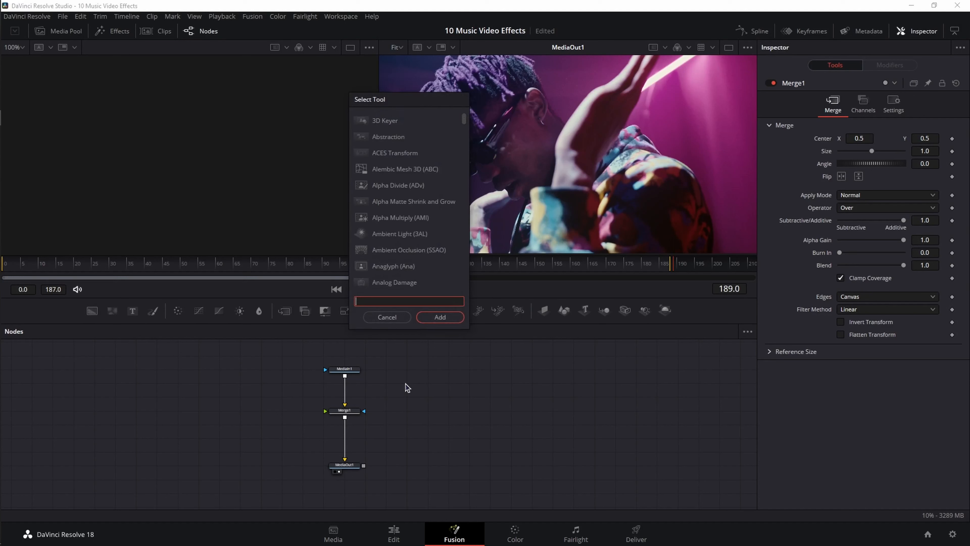
type("lu")
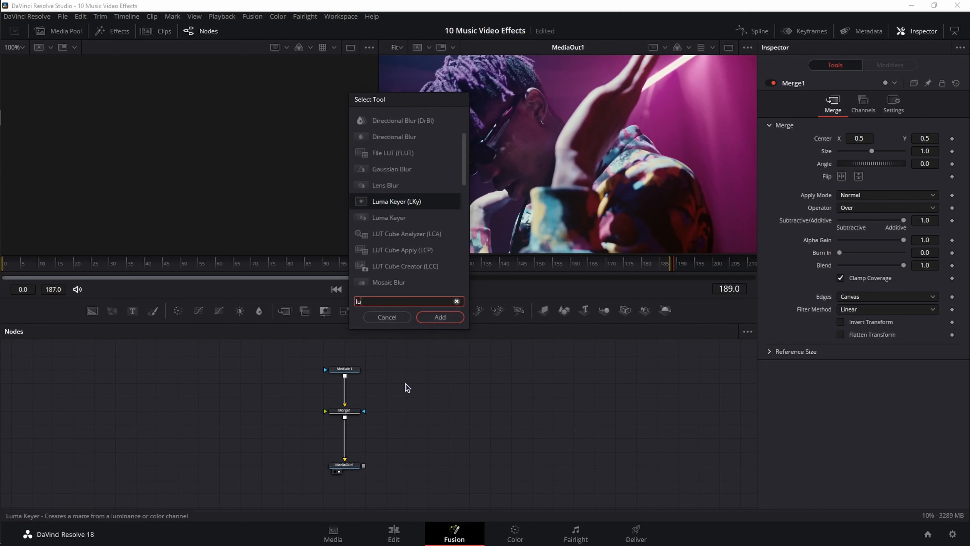
type("ma keyer")
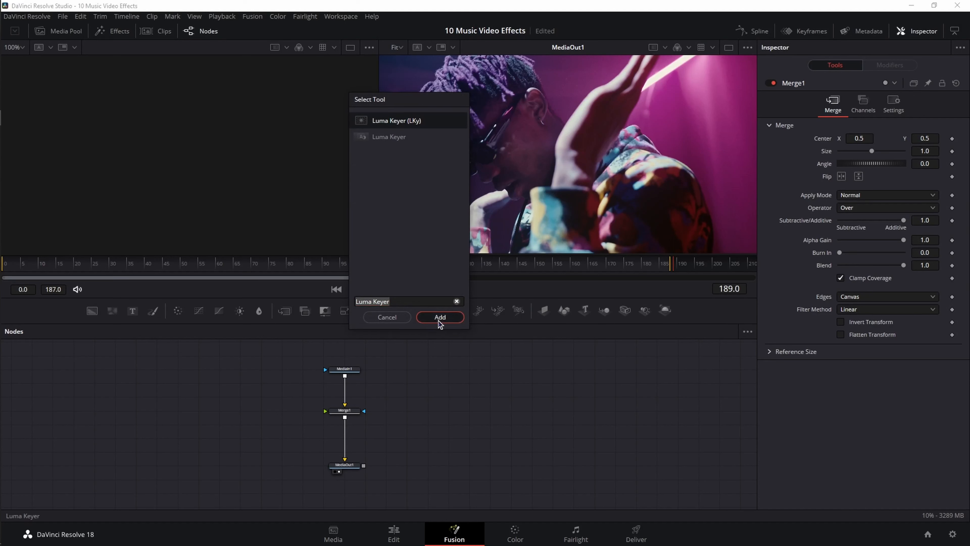
left_click(438, 320)
left_click_drag(301, 370, 325, 373)
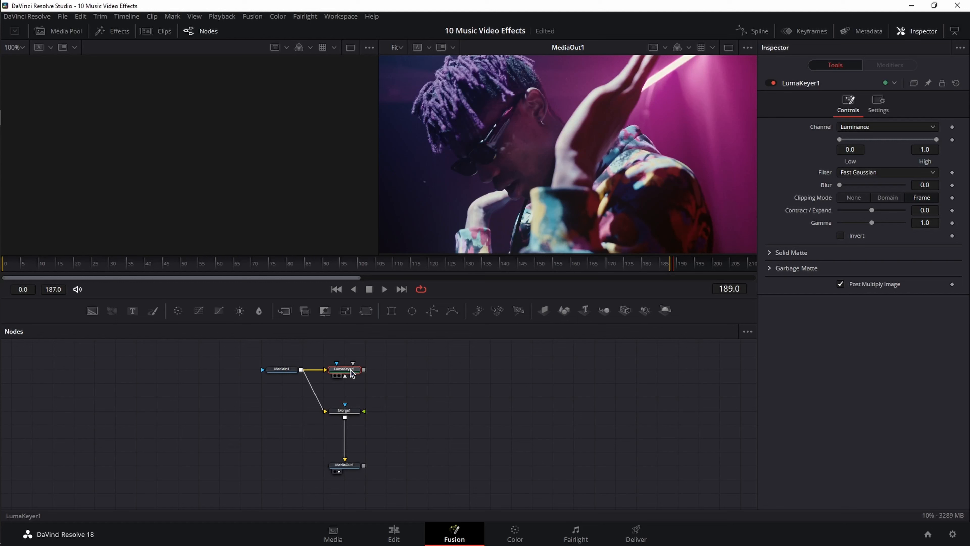
Set the Luma Keyer's Blur to 10 and add a Displace node after it
left_click(925, 185)
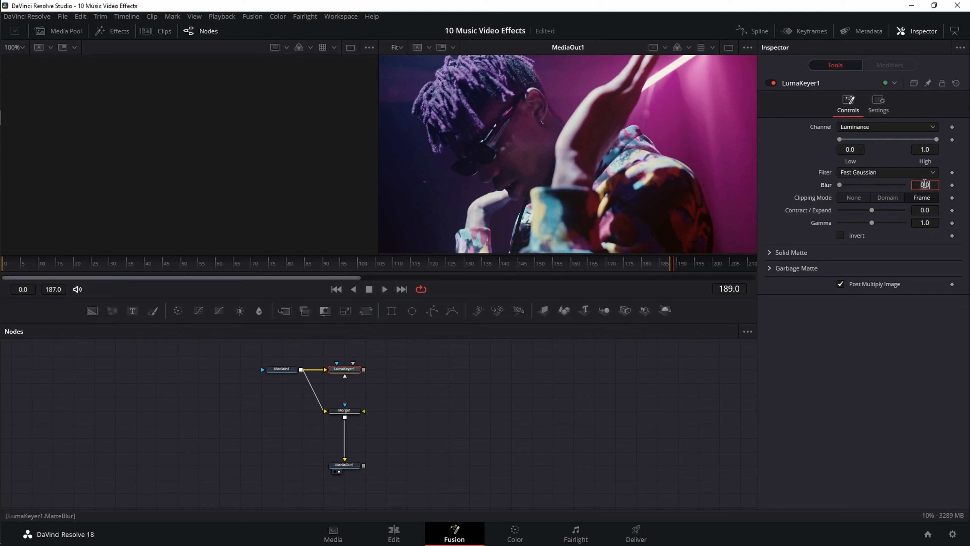
key("Return")
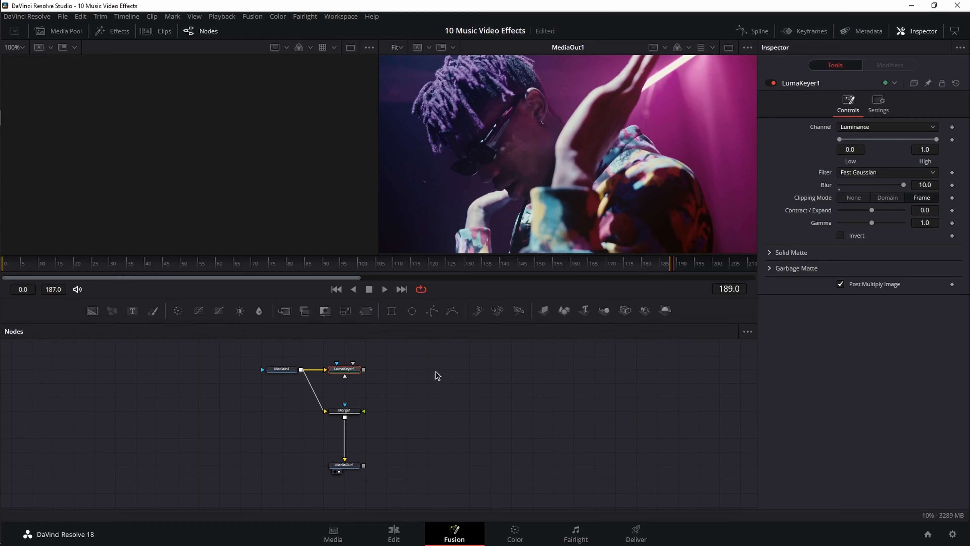
key("shift+space")
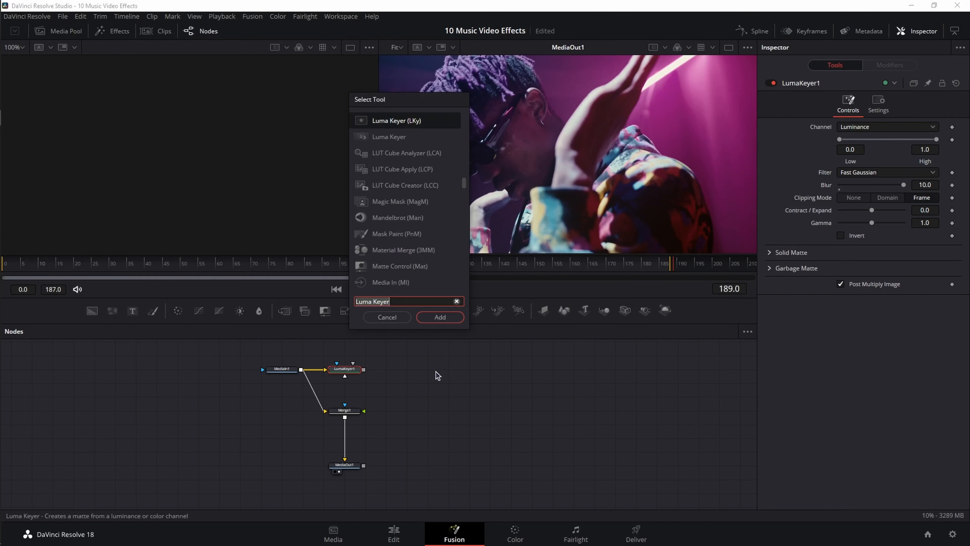
type("displace")
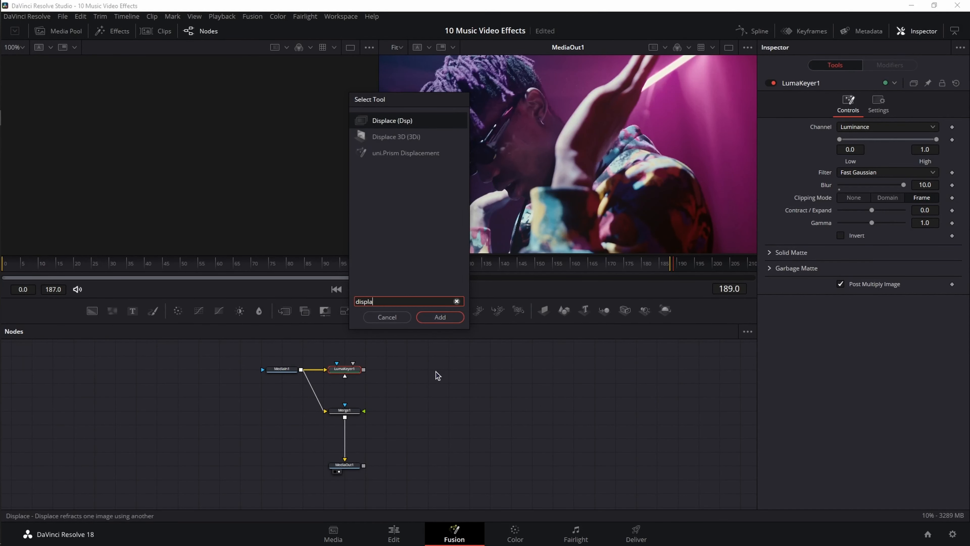
key("Return")
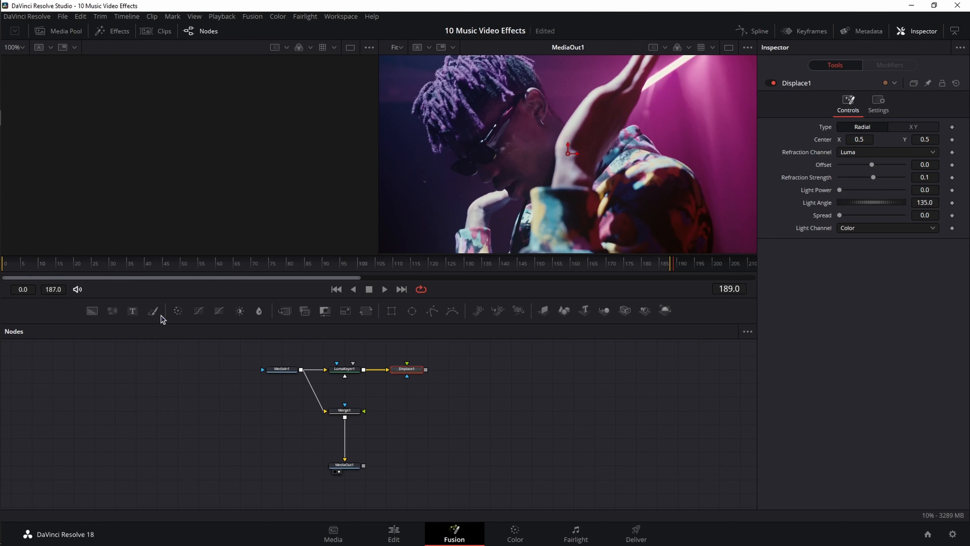
Connect a Fast Noise node to the Displace node, with Scale 5.5 and Seethe 0.14
left_click_drag(112, 312, 407, 365)
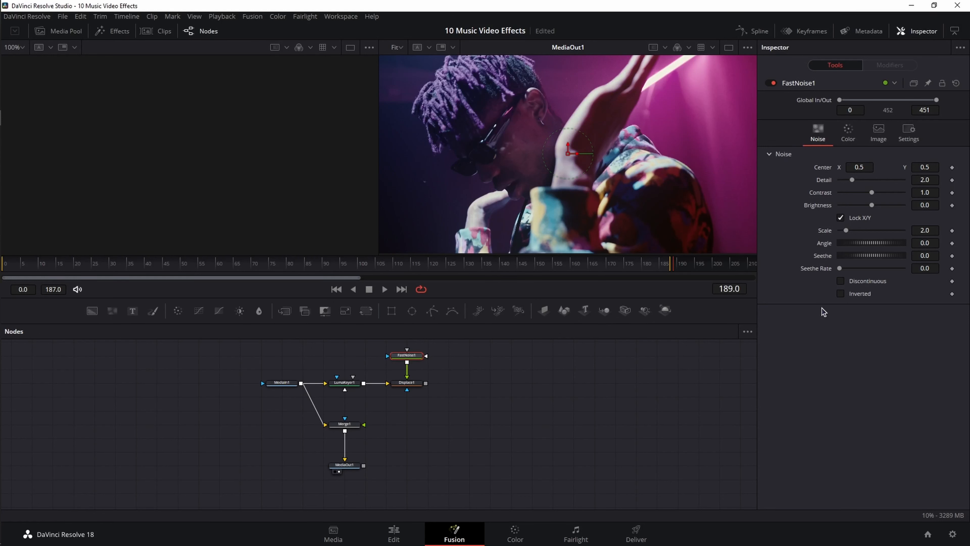
left_click(924, 231)
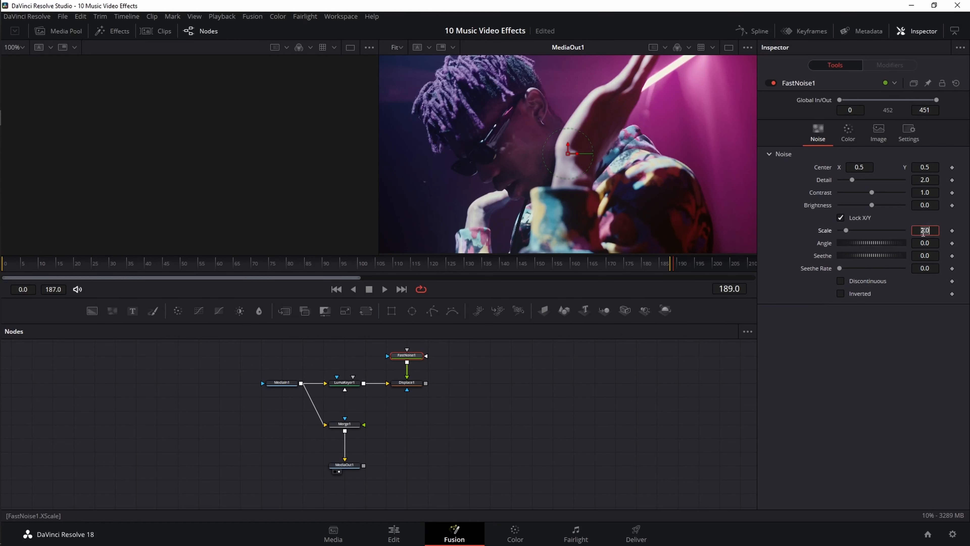
type("5.5")
key("Tab")
left_click(931, 254)
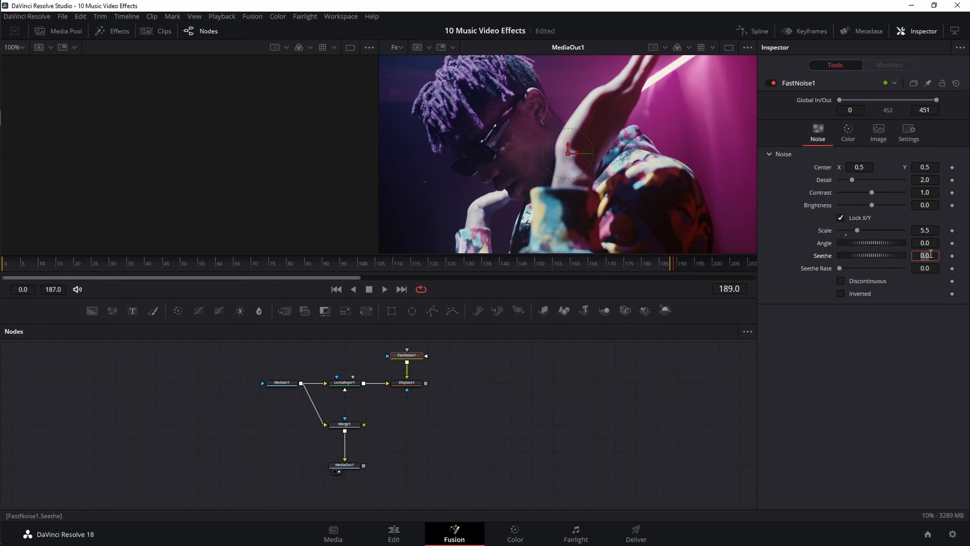
type("0.14")
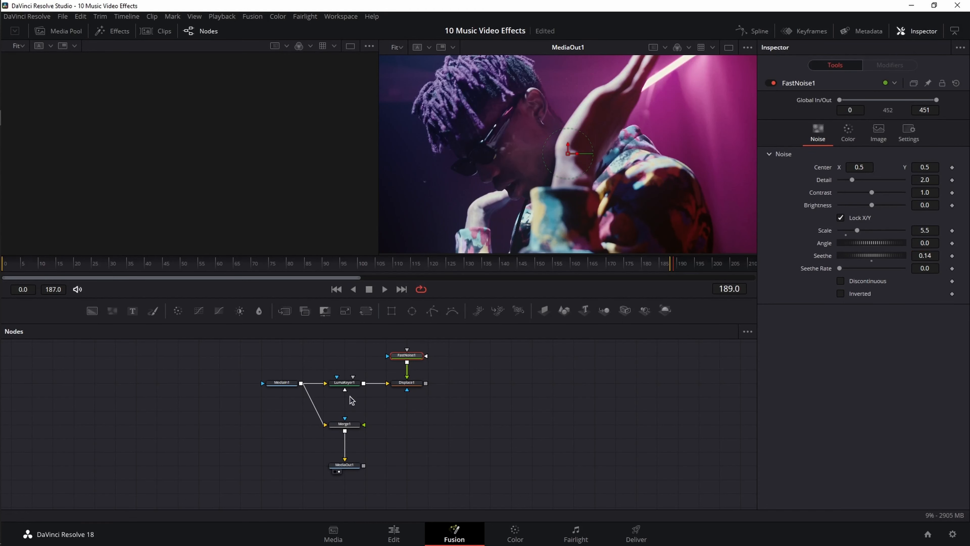
Show the Luma Keyer in the first viewer and set the Displace node's Refraction Strength to 1 and Spread to 3
left_click(342, 383)
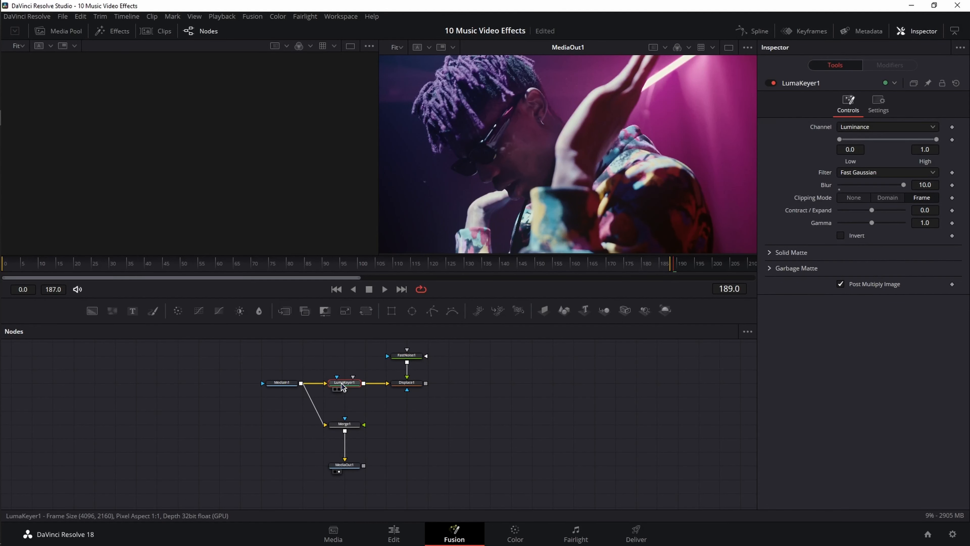
key("1")
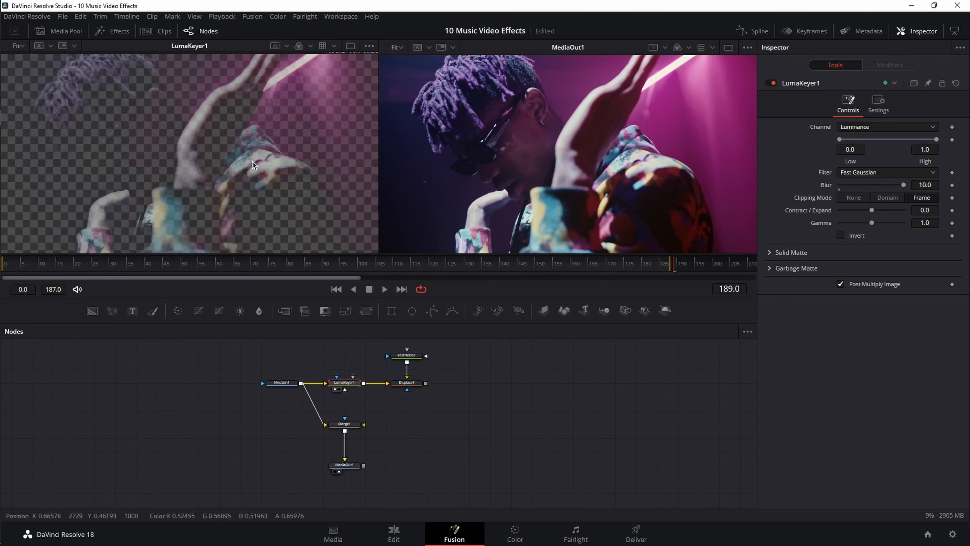
left_click(406, 382)
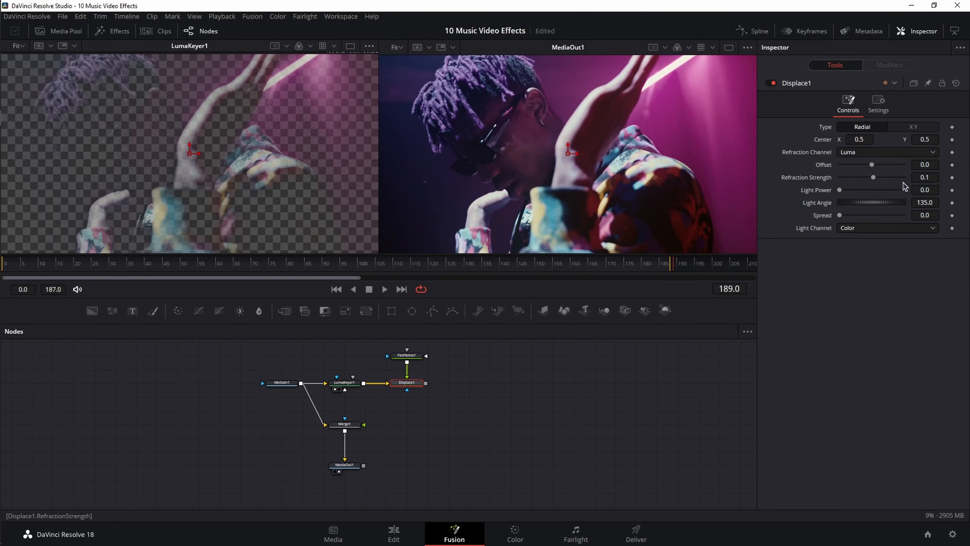
double_click(914, 179)
type("1")
key("Tab")
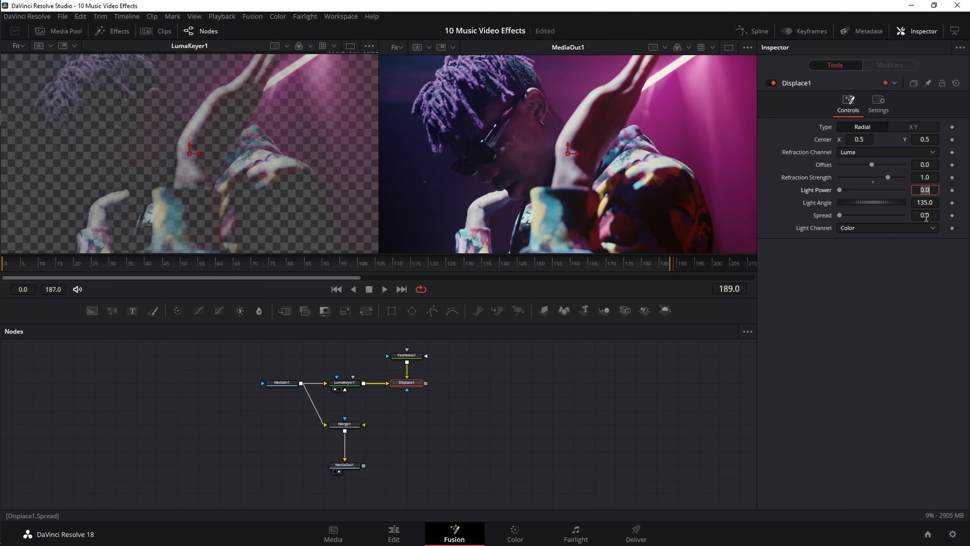
key("Tab")
type("3")
key("Tab")
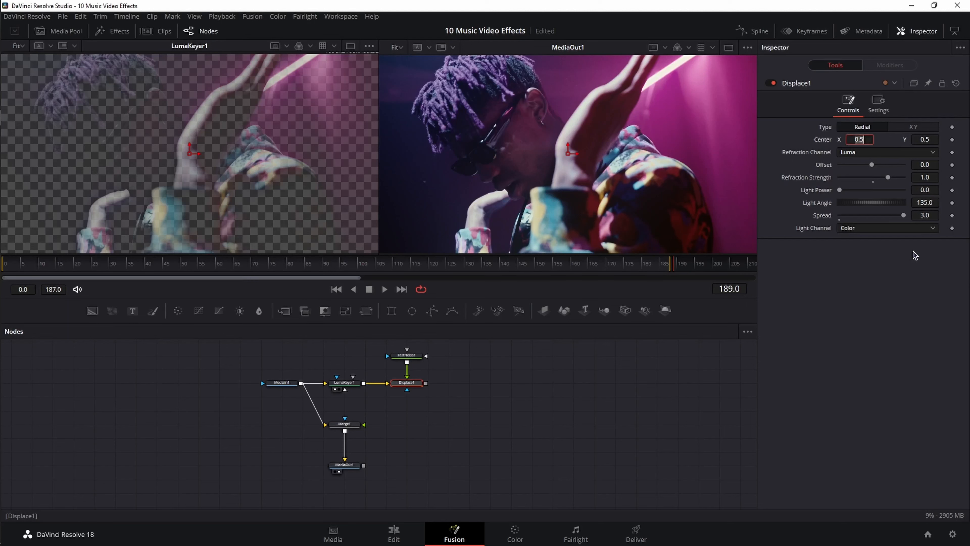
Add a Glow node and connect the Displace node's output to it
left_click(478, 387)
key("shift+space")
type("displa")
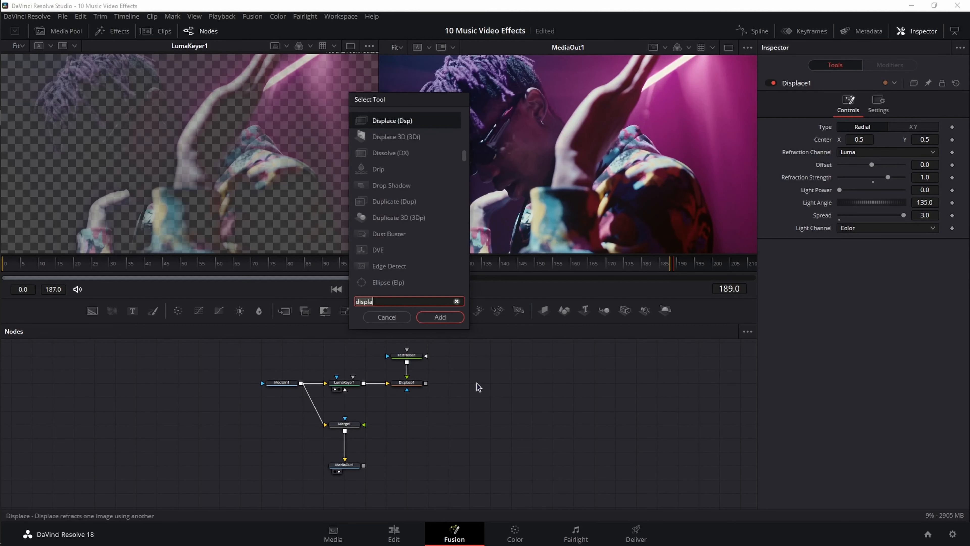
key("BackSpace")
key("BackSpace")
key("BackSpace")
key("BackSpace")
key("BackSpace")
key("BackSpace")
type("glow")
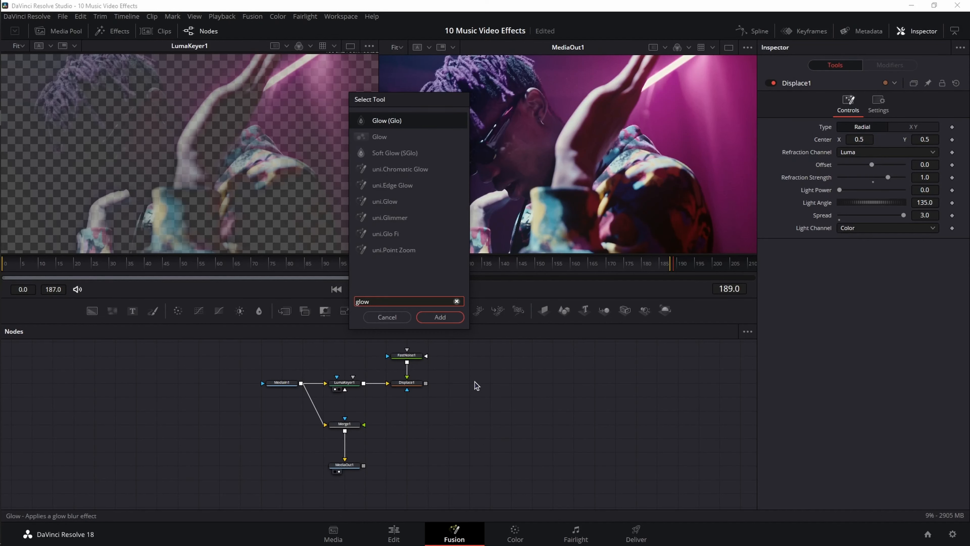
key("Return")
left_click_drag(427, 384, 453, 385)
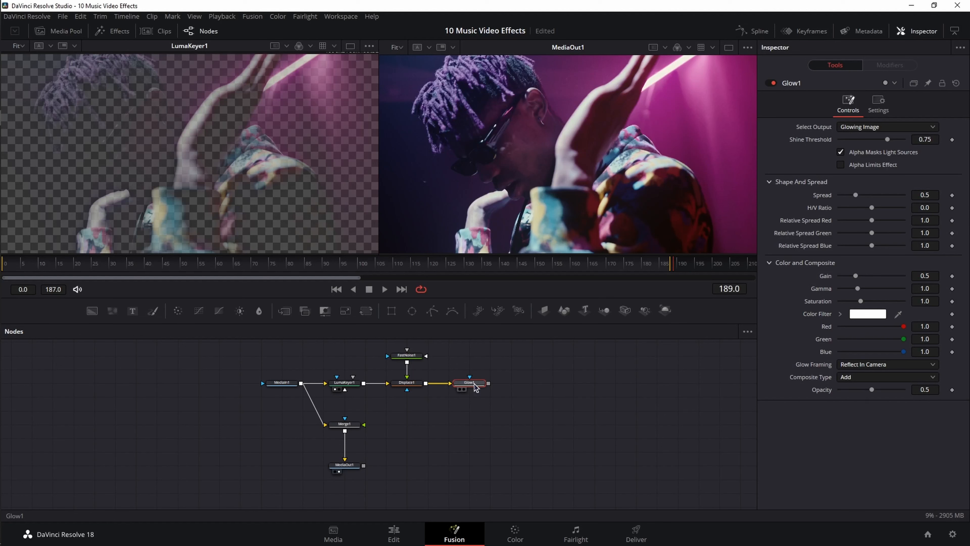
Set the Glow node's Shine Threshold to 0 and its Spread to 3
left_click(879, 108)
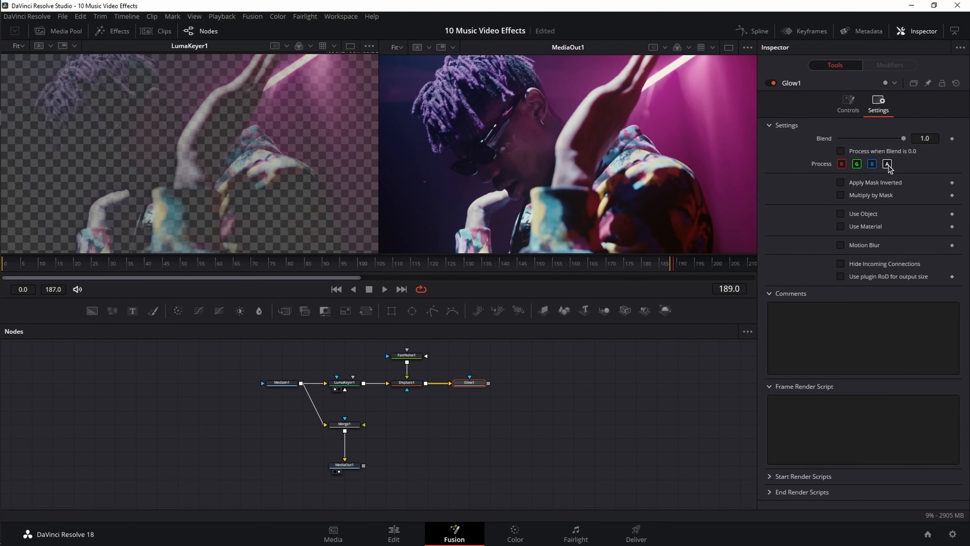
left_click(849, 106)
left_click(920, 140)
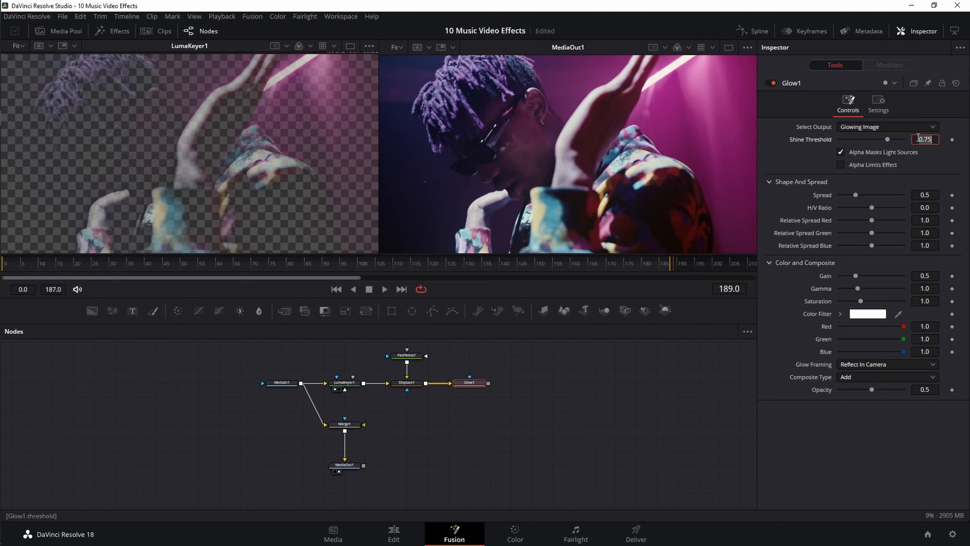
type("0")
key("Tab")
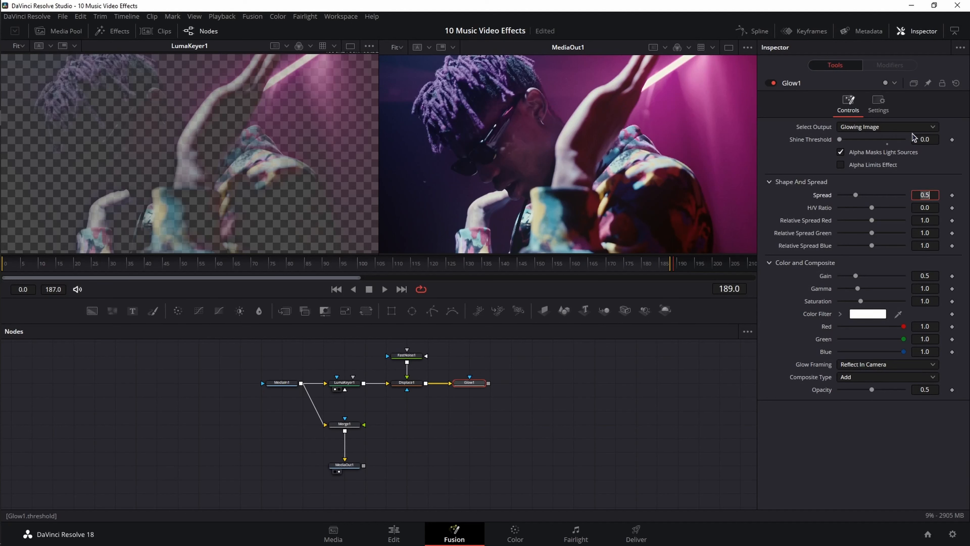
type("7")
key("Return")
Apply a Shake modifier with Smoothness 3 to the Glow's Gain and connect the Glow output to the Merge node
right_click(828, 280)
mouse_move(862, 323)
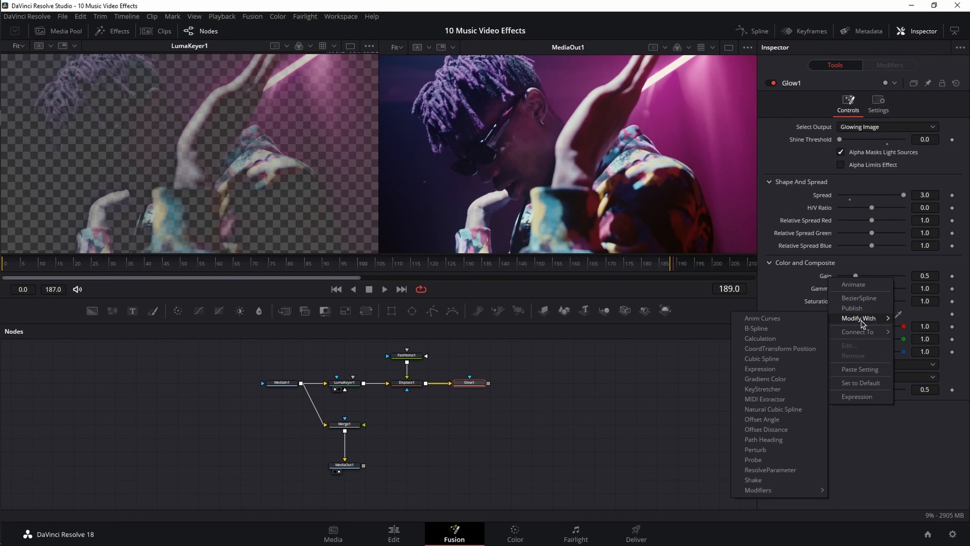
left_click(758, 479)
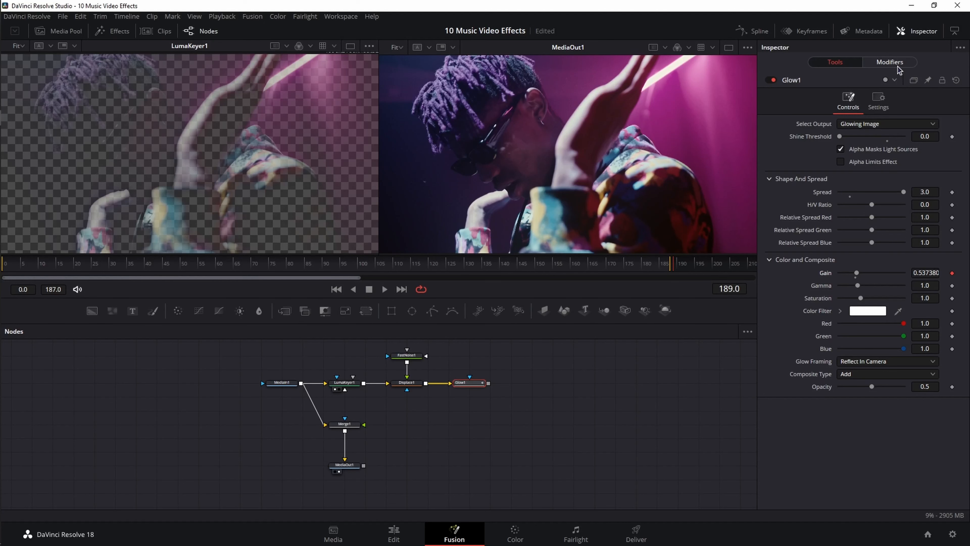
left_click(889, 62)
left_click(925, 149)
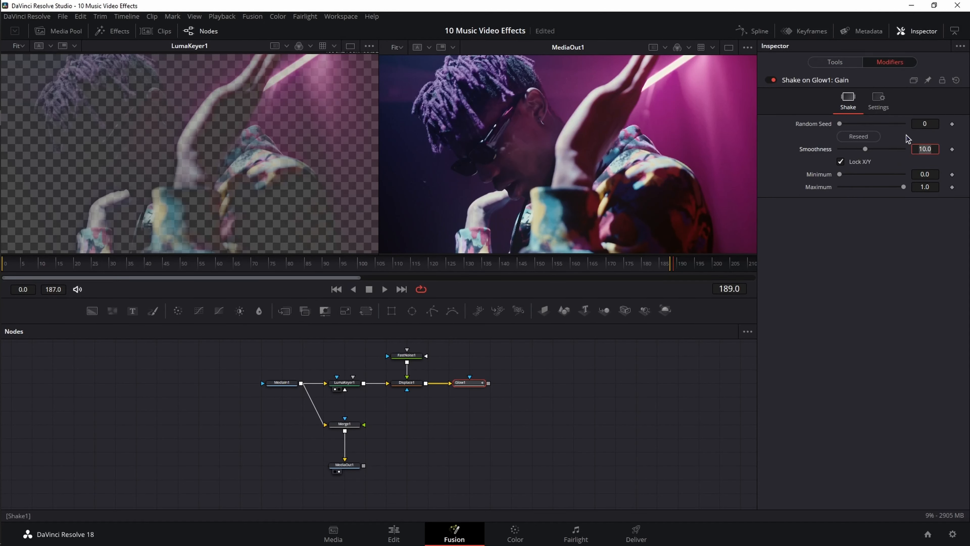
type("3")
key("Tab")
left_click_drag(489, 383, 365, 426)
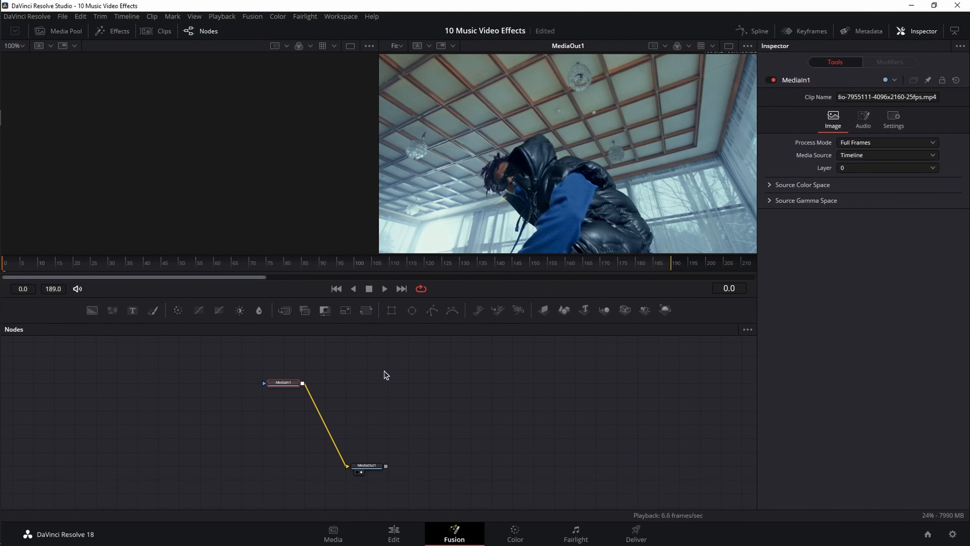
In the hooded performer's clip, insert a Merge node before MediaOut1 and add a Chroma Keyer fed by MediaIn1
left_click_drag(284, 313, 325, 428)
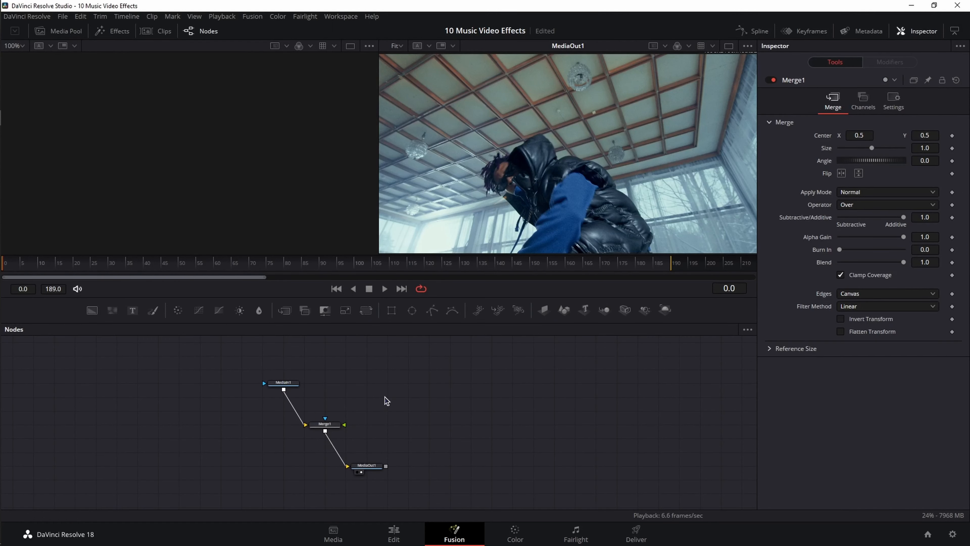
key("shift+space")
type("Glow")
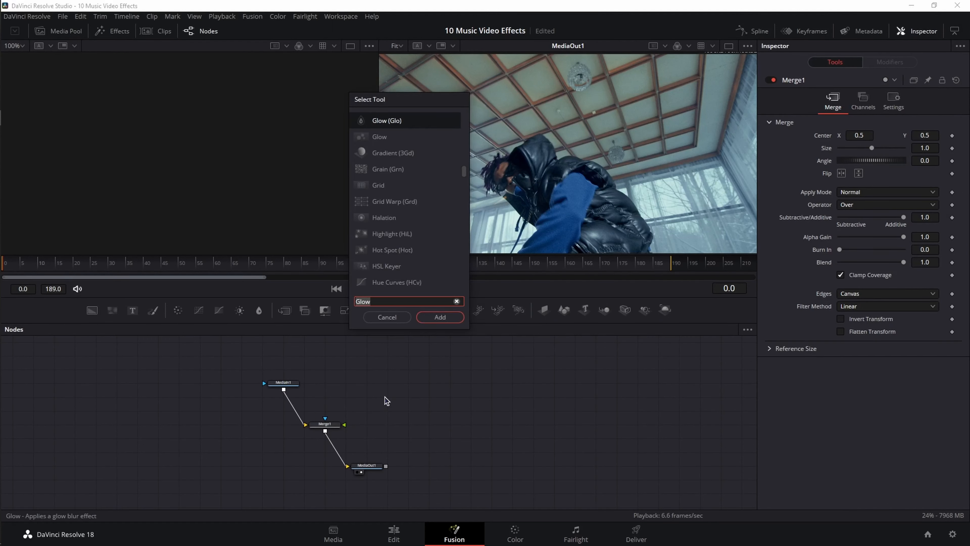
type("chroma")
key("Return")
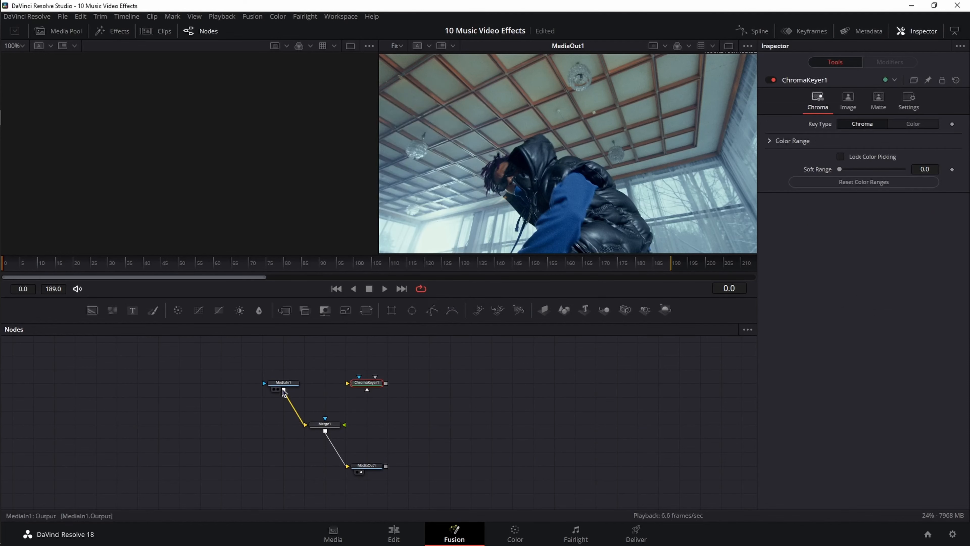
left_click_drag(283, 390, 361, 385)
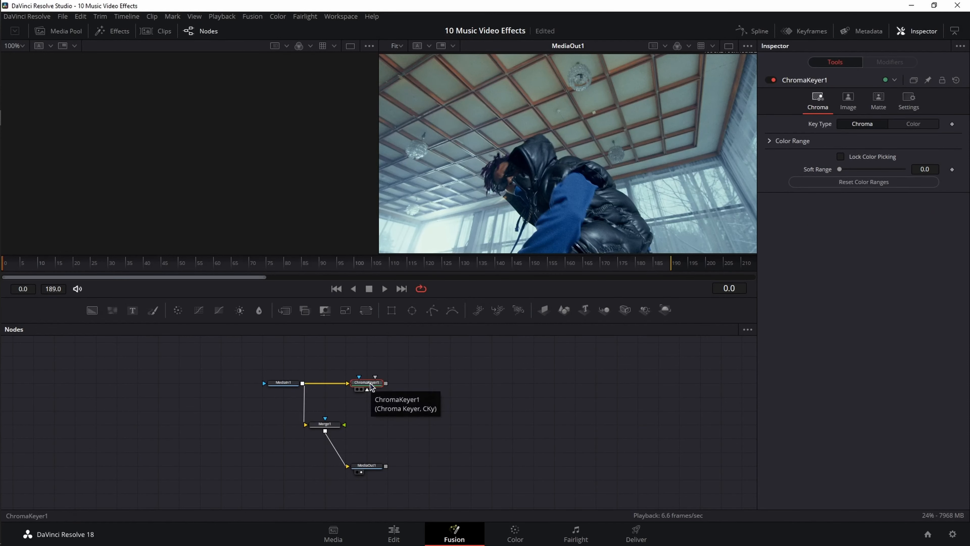
Preview the Chroma Keyer and set its ranges to about red 0.19–1.0, green 0.02–0.62, blue 0.53–0.68 and luminance 0.19–0.65
key("1")
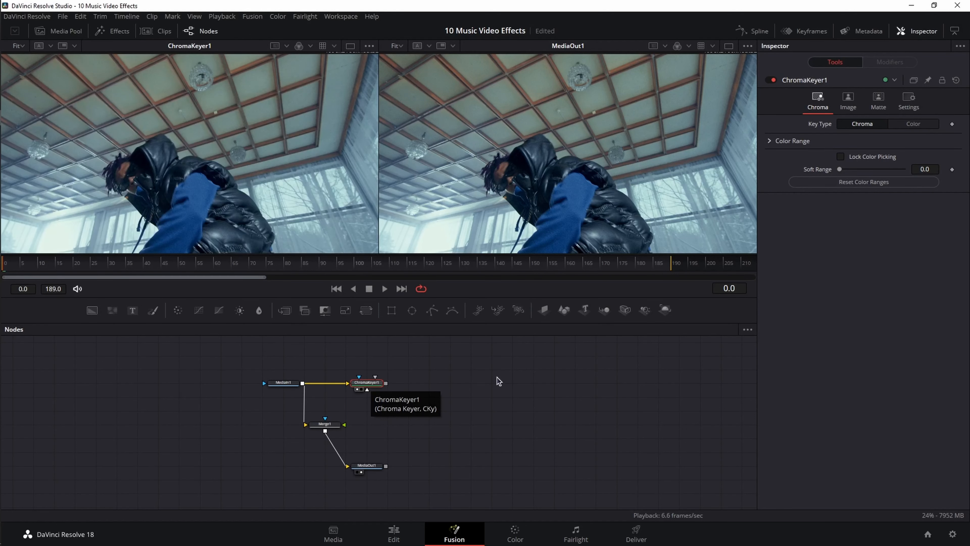
left_click(769, 141)
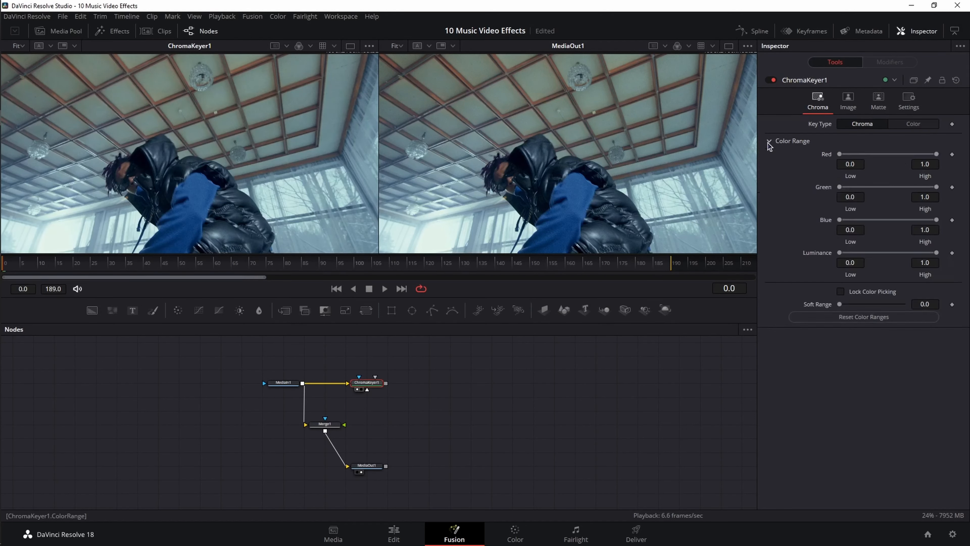
left_click_drag(937, 154, 898, 154)
left_click_drag(840, 187, 875, 187)
left_click_drag(937, 187, 902, 187)
left_click_drag(839, 220, 888, 219)
left_click_drag(936, 220, 908, 221)
left_click_drag(902, 186, 902, 187)
left_click_drag(875, 187, 841, 188)
left_click_drag(898, 154, 936, 155)
left_click_drag(872, 154, 857, 154)
left_click_drag(839, 253, 863, 255)
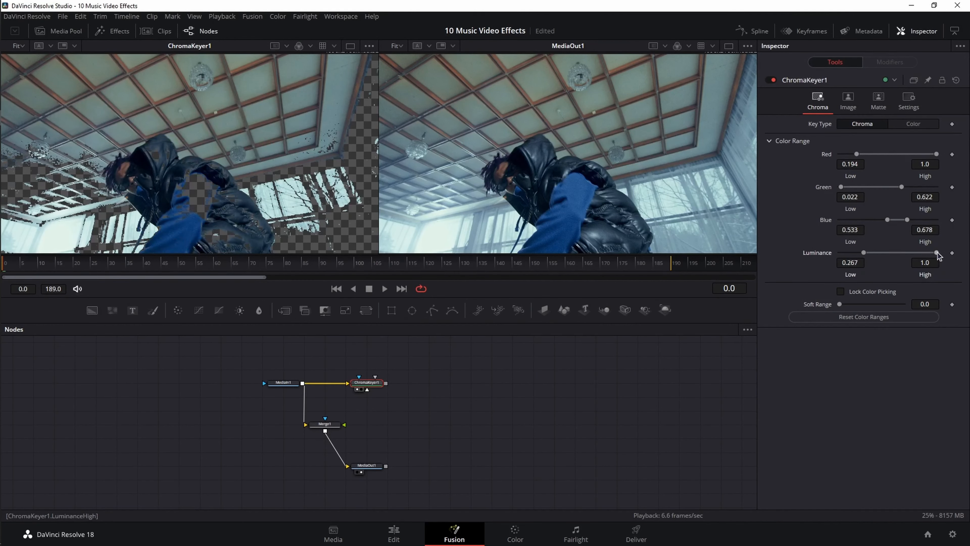
left_click_drag(936, 254, 857, 253)
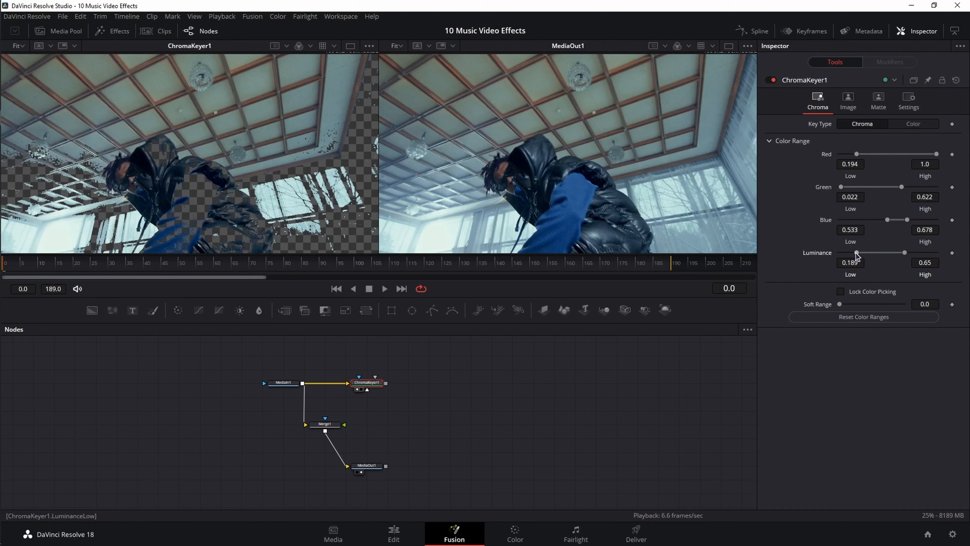
Set the Chroma Keyer's matte Blur to 10
left_click(878, 100)
left_click(928, 147)
type("10")
key("Return")
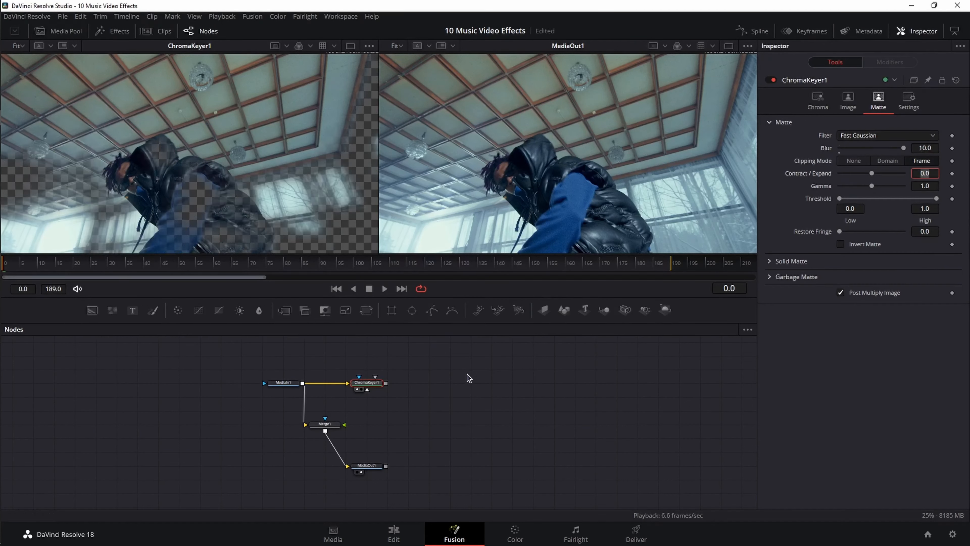
Connect the Chroma Keyer's output to the Merge node and set the Merge's Edges to Mirror
left_click_drag(386, 383, 345, 424)
left_click(329, 426)
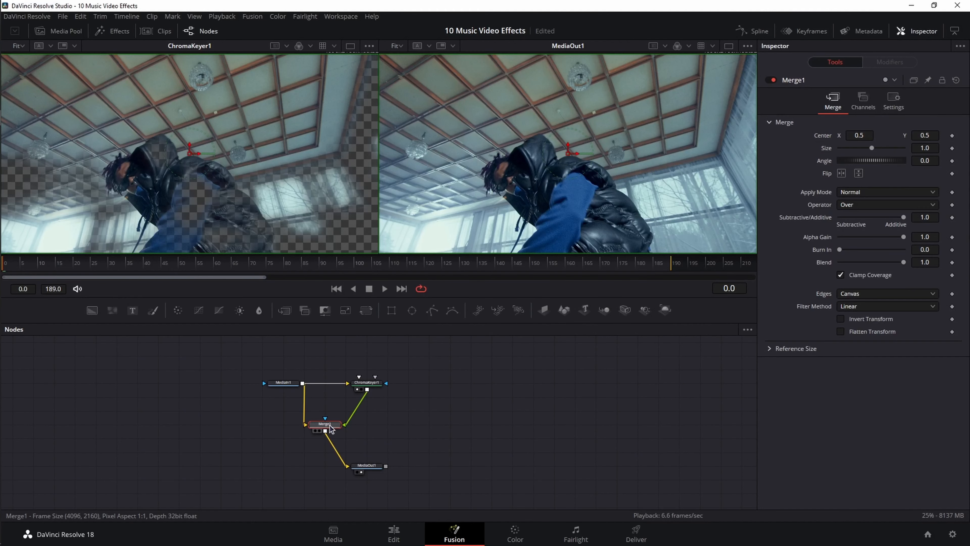
left_click(900, 297)
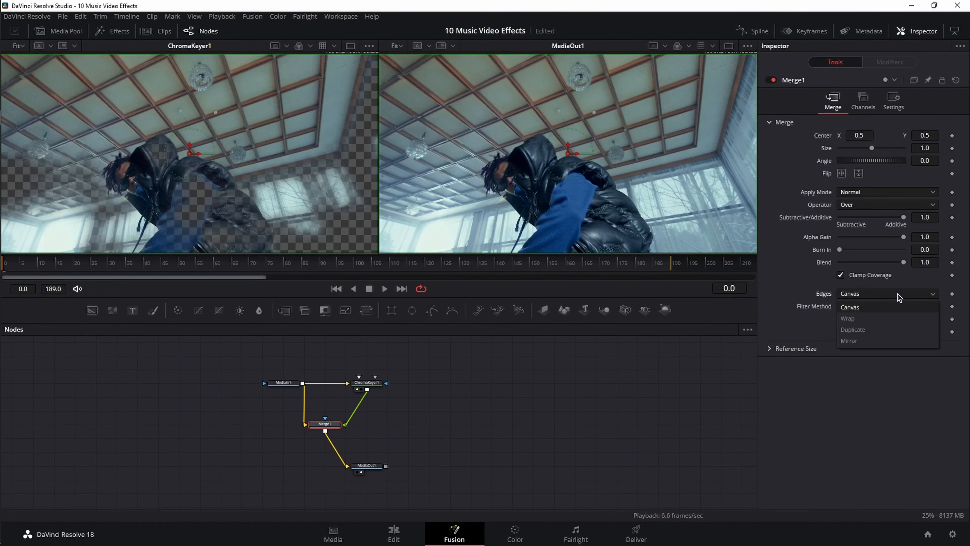
left_click(863, 341)
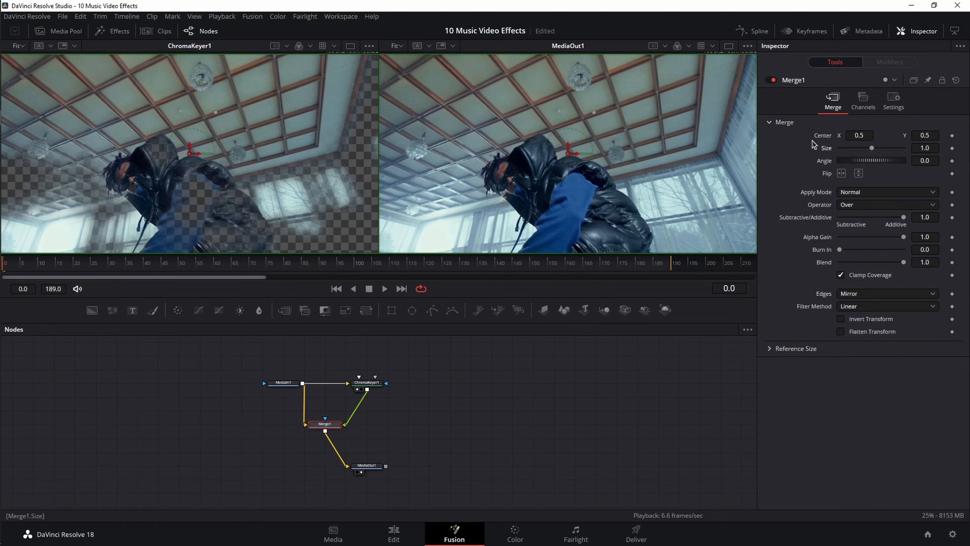
Apply a Shake modifier to the Merge's Center with Smoothness 15, Minimum 0.4 and Maximum 0.5
right_click(826, 140)
mouse_move(859, 178)
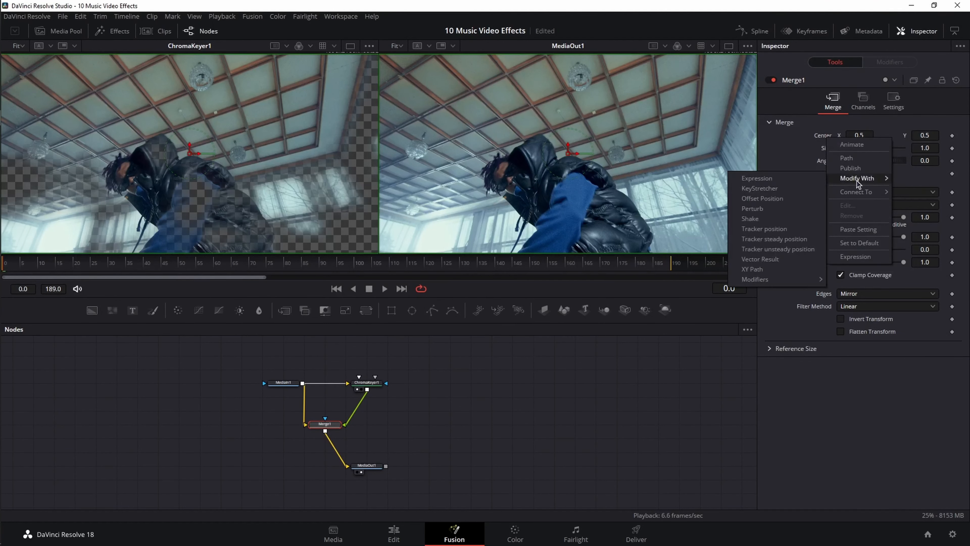
left_click(750, 218)
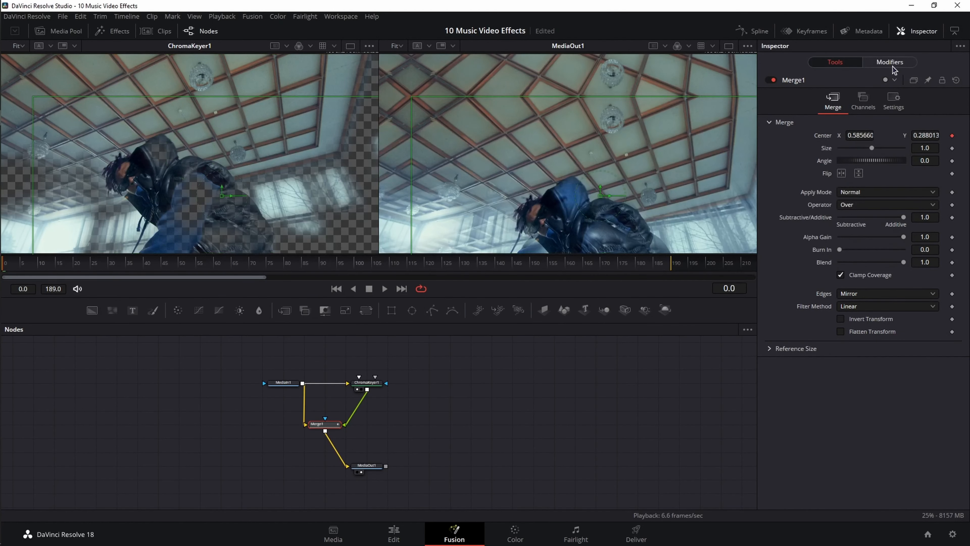
left_click(893, 67)
left_click(920, 149)
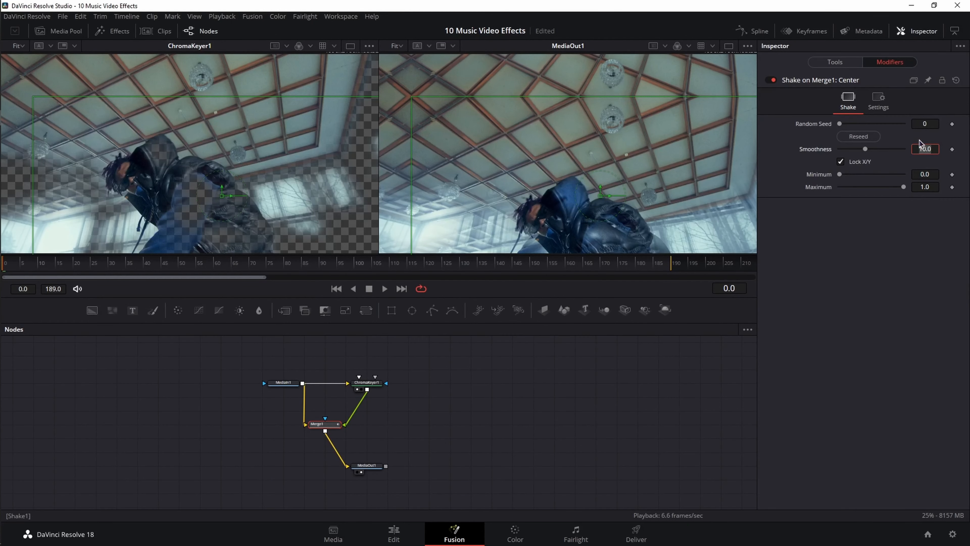
type("15")
key("Tab")
type("0.4")
key("Tab")
type("0.5")
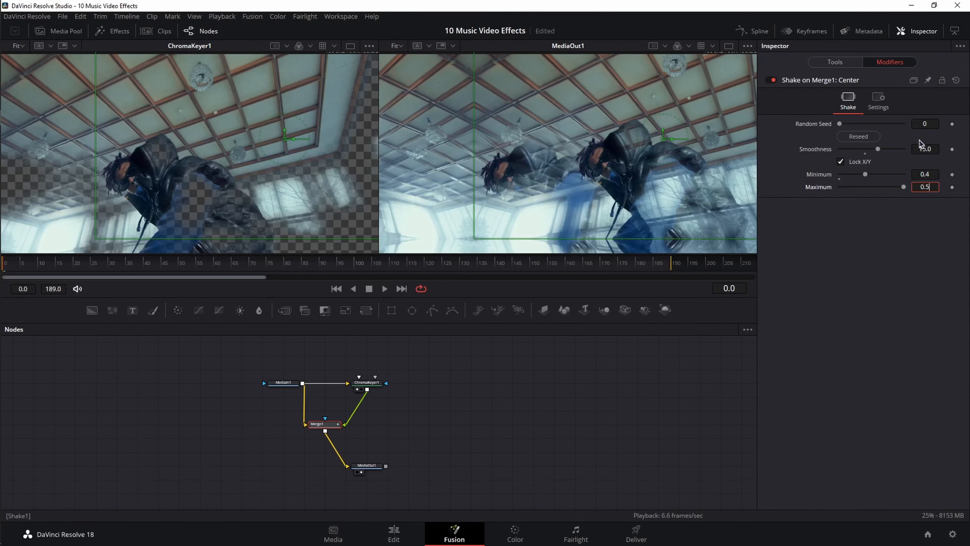
key("Tab")
Mask the Merge node with a closed Polygon drawn loosely around the hooded performer, and invert the mask
left_click_drag(433, 312, 323, 424)
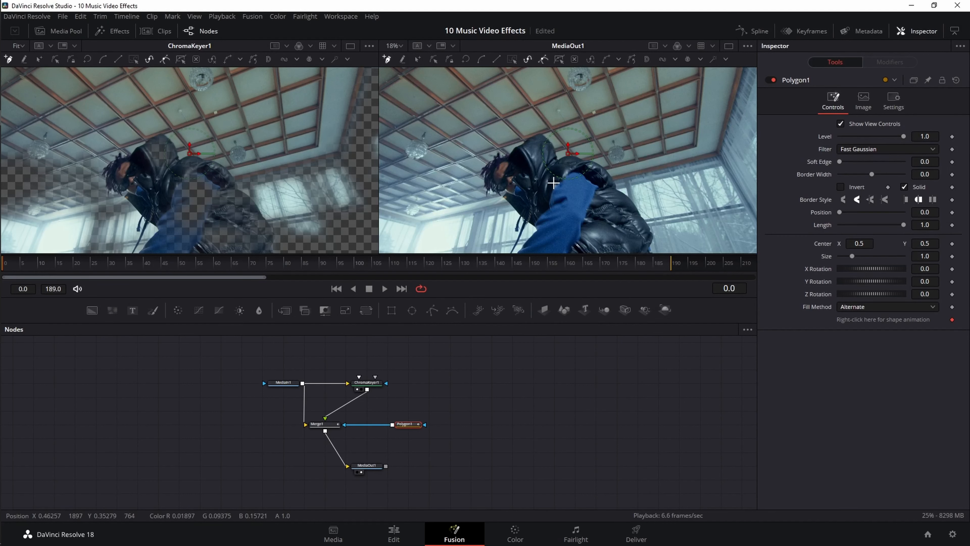
scroll(553, 184, "down", 1)
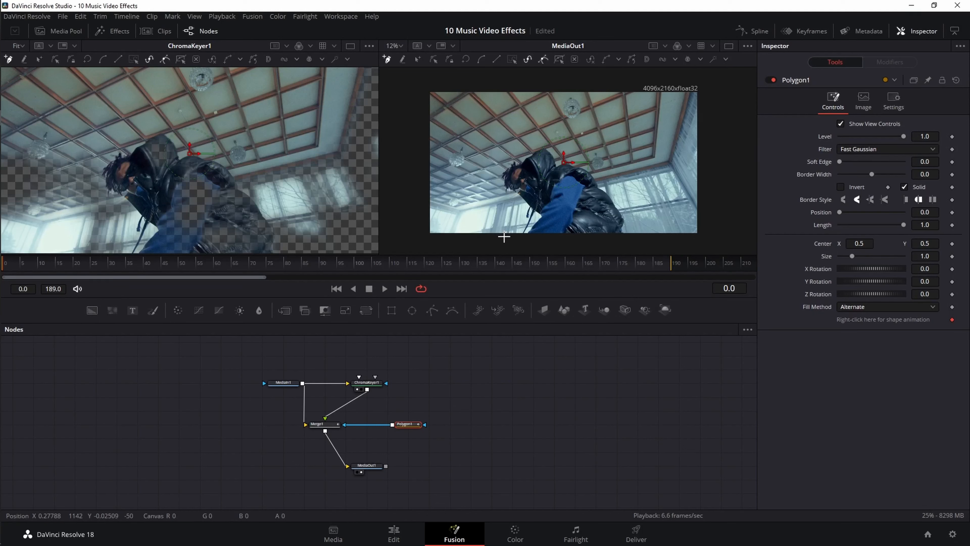
left_click(504, 236)
left_click(485, 204)
left_click(473, 155)
left_click(540, 134)
left_click(637, 135)
left_click(641, 167)
left_click(620, 186)
left_click(625, 211)
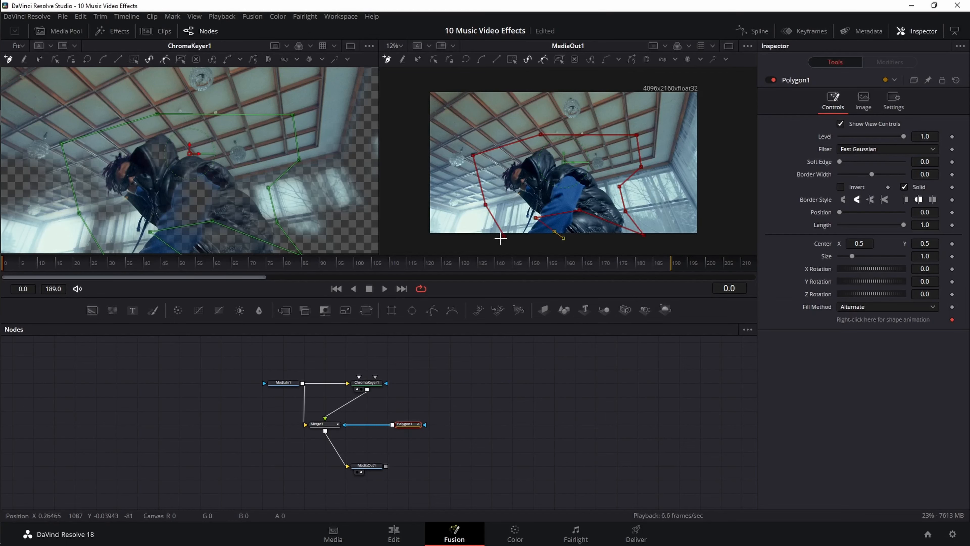
left_click(501, 239)
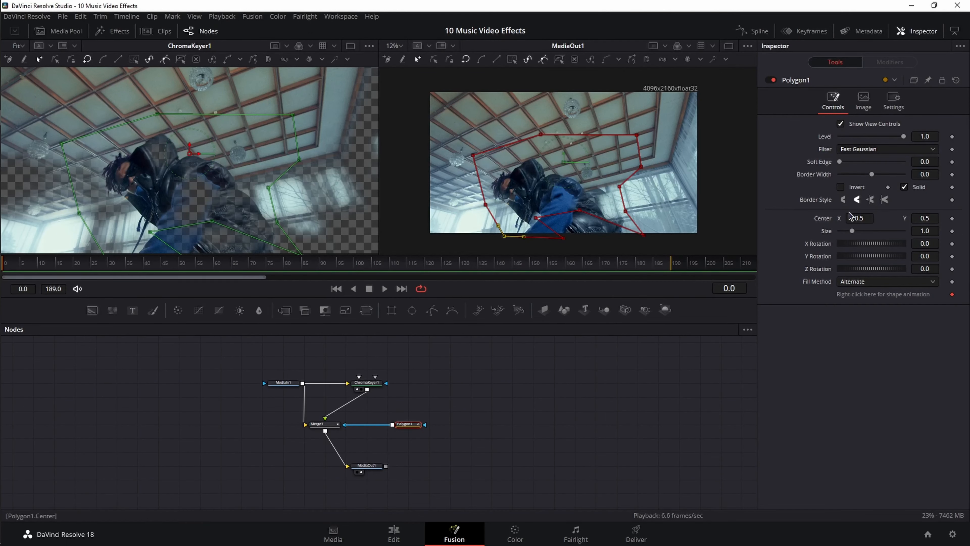
left_click(841, 188)
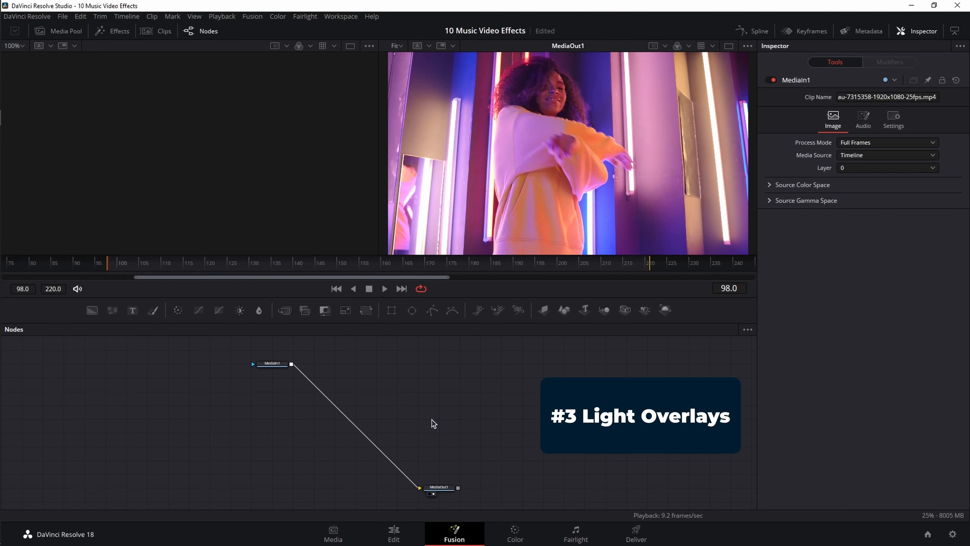
In the dancer's clip, insert a Merge node before MediaOut1 and add a Bitmap node fed by MediaIn1
left_click_drag(286, 311, 373, 435)
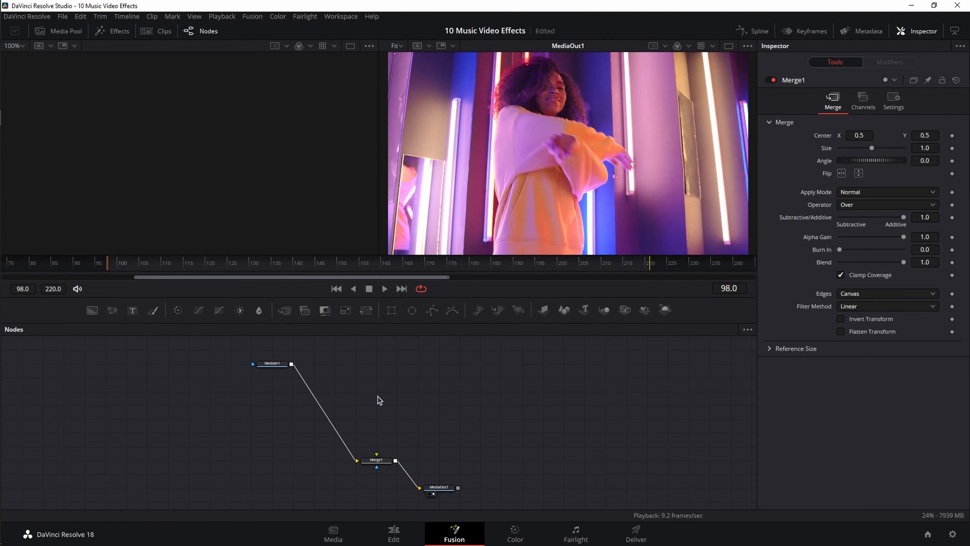
key("shift+space")
type("bit")
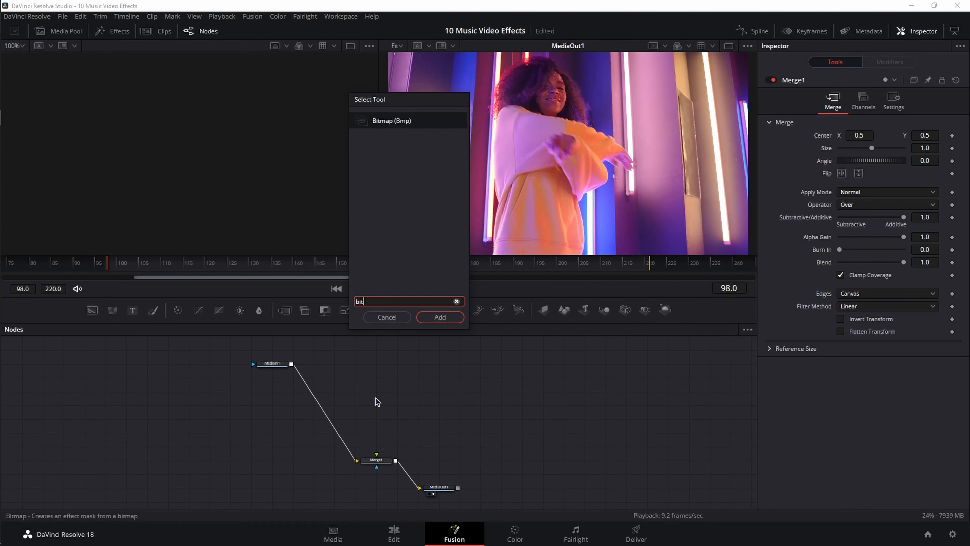
type("map")
key("Return")
left_click_drag(375, 397, 375, 365)
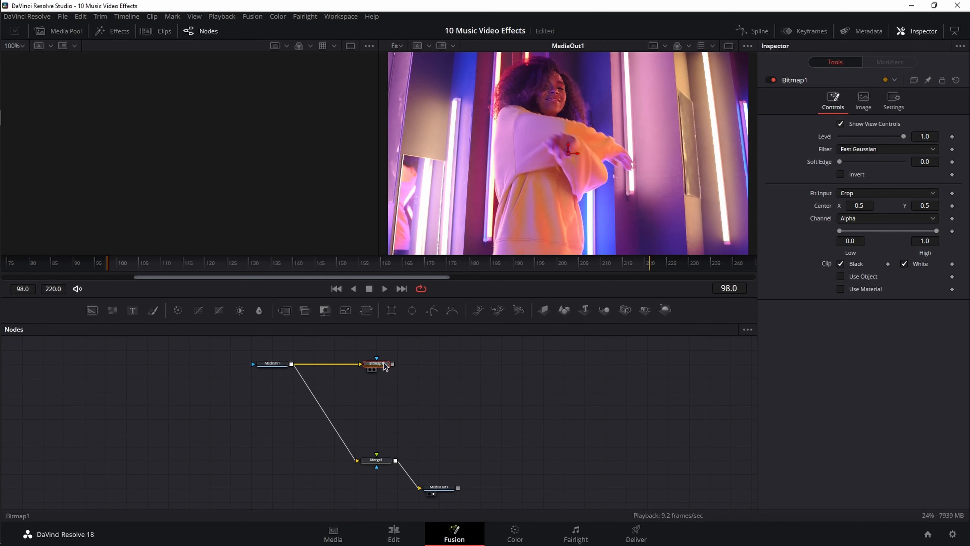
Preview the Bitmap node, set its Channel to Luminance and its High value to 0.3
key("1")
left_click(868, 220)
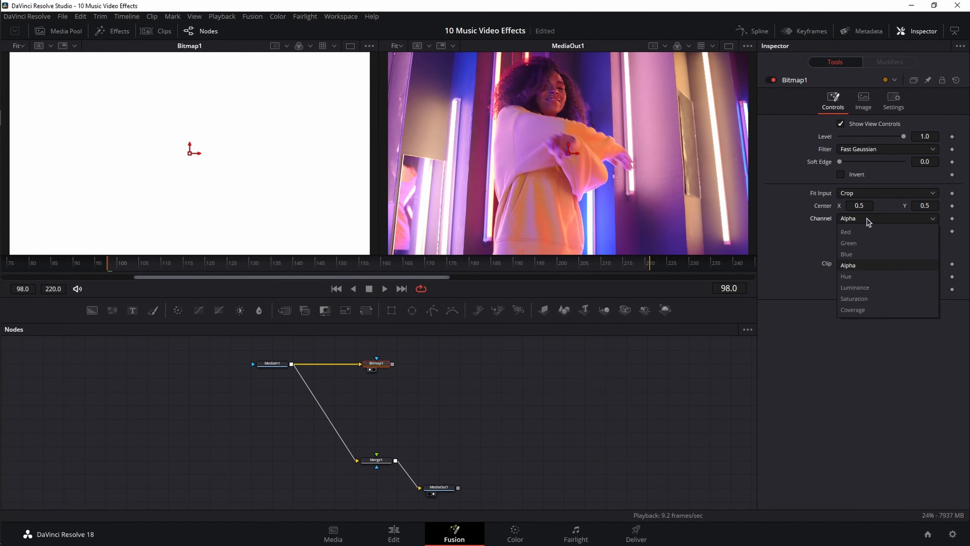
left_click(865, 293)
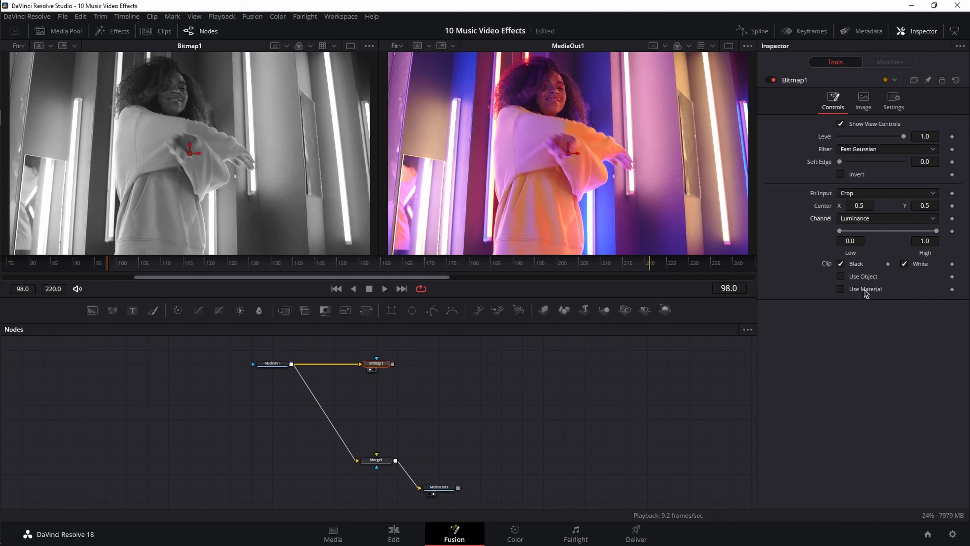
left_click(928, 241)
type("0.3")
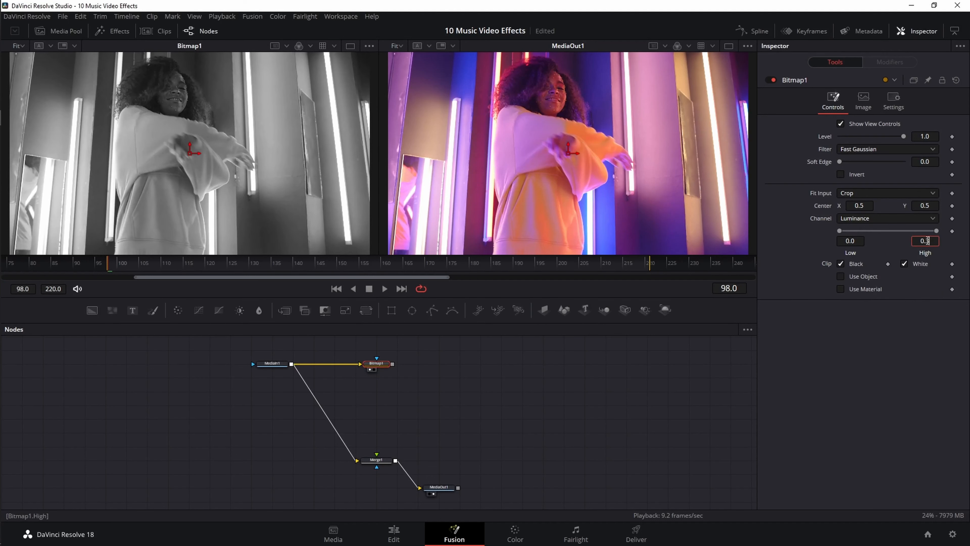
key("Tab")
Add a Transform node fed by MediaIn1 and masked by the Bitmap, with Size 3 and Angle -90
left_click_drag(368, 313, 439, 391)
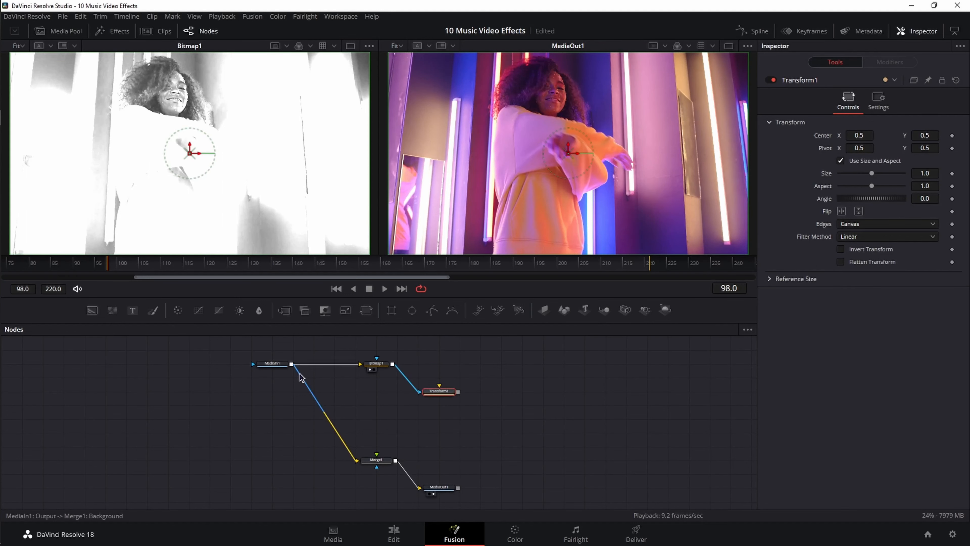
left_click_drag(292, 365, 439, 390)
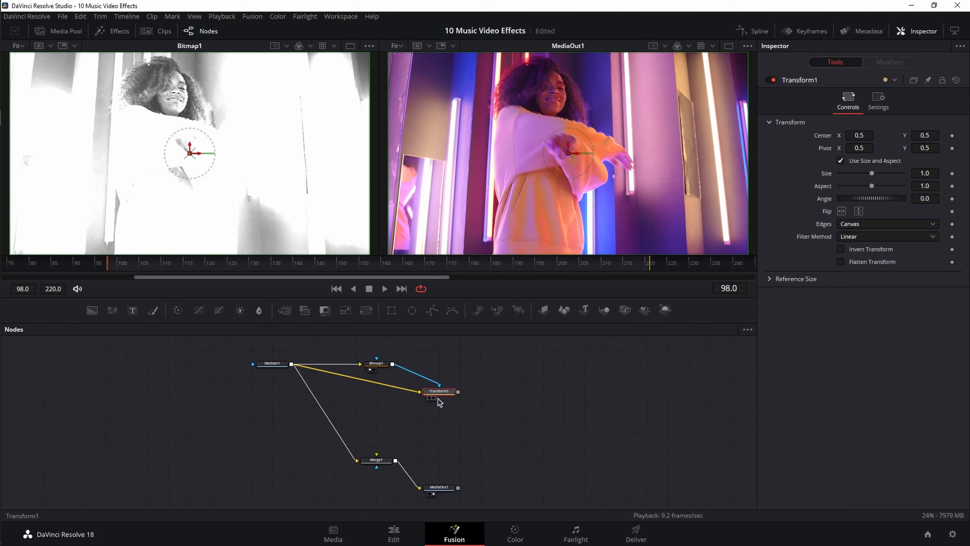
left_click(928, 173)
type("3")
key("Return")
left_click(928, 198)
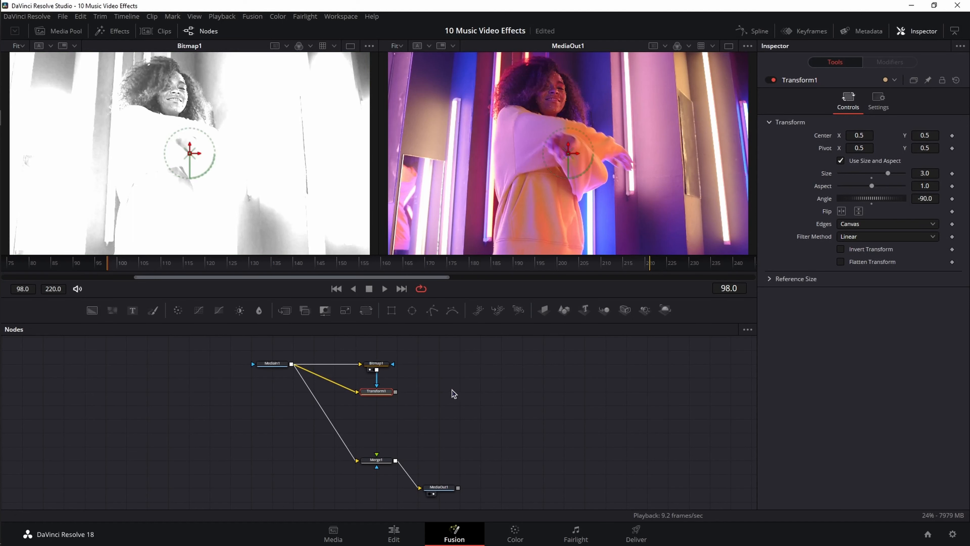
Add a Frame Average node after the Transform, with Frames set to 2 and Sample Direction set to Both
left_click(452, 389)
key("shift+space")
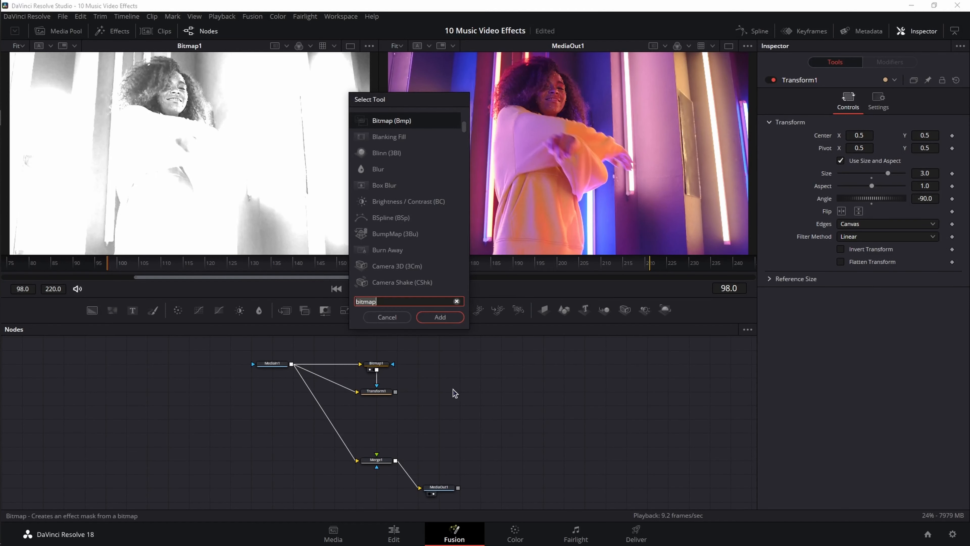
type("frame")
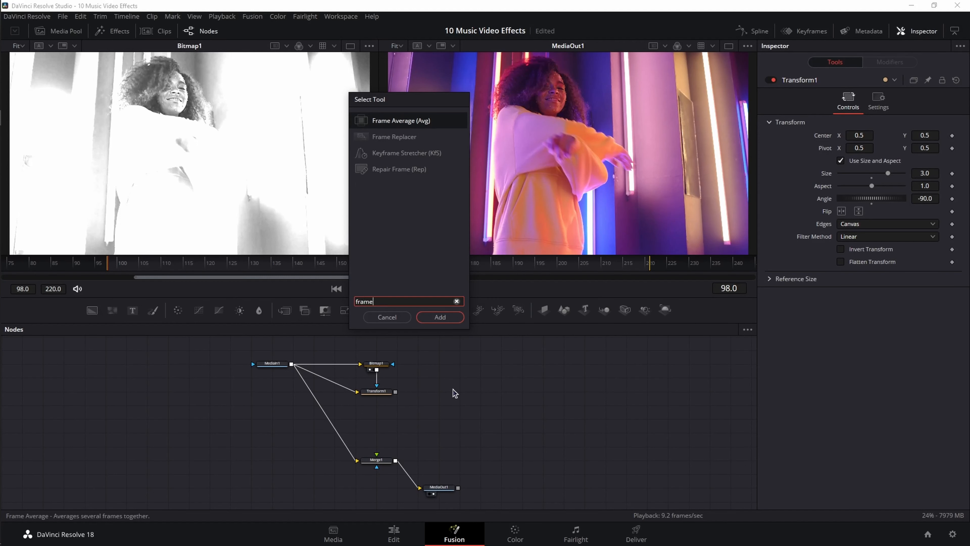
key("Return")
left_click_drag(395, 392, 460, 392)
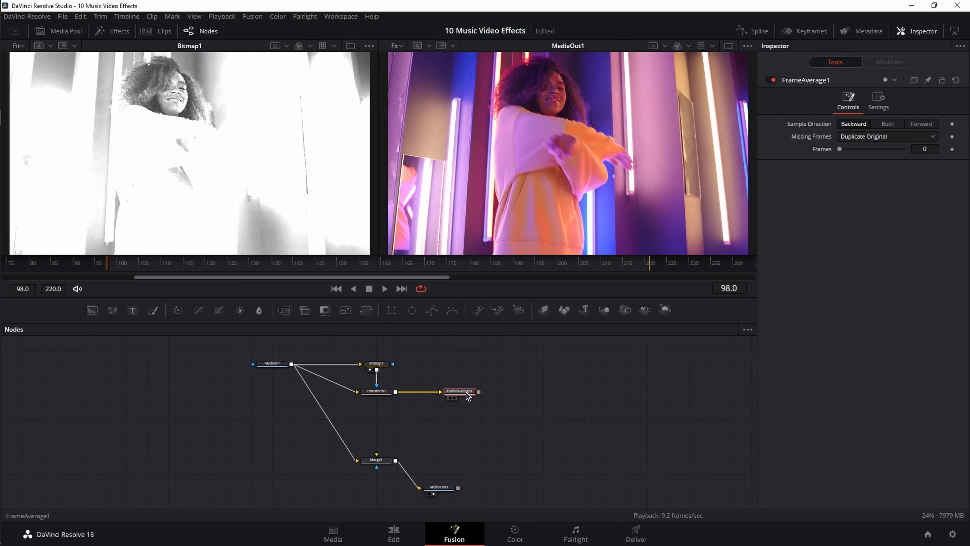
left_click(930, 149)
type("2")
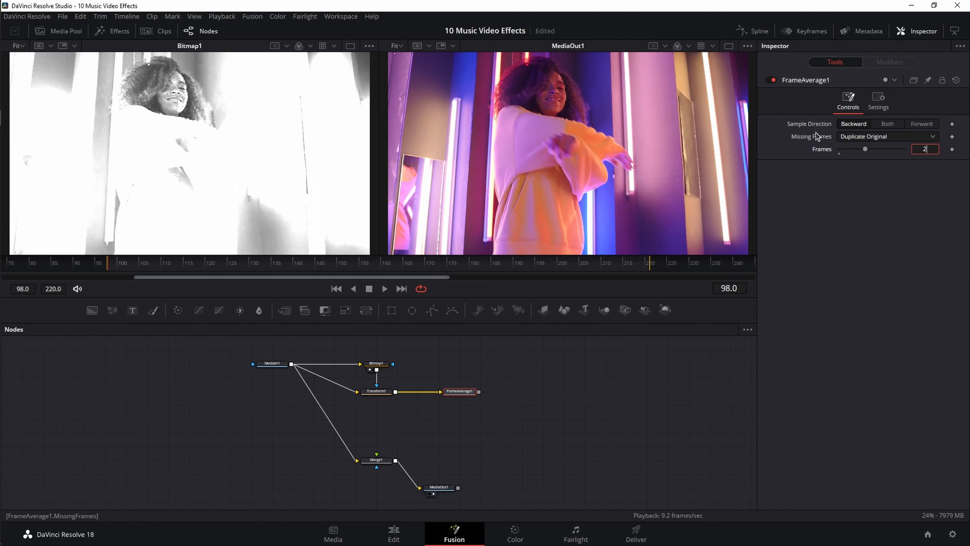
left_click(888, 124)
Add a Prism Blur node and connect the Frame Average node's output to it
left_click(550, 368)
key("shift+space")
type("frame")
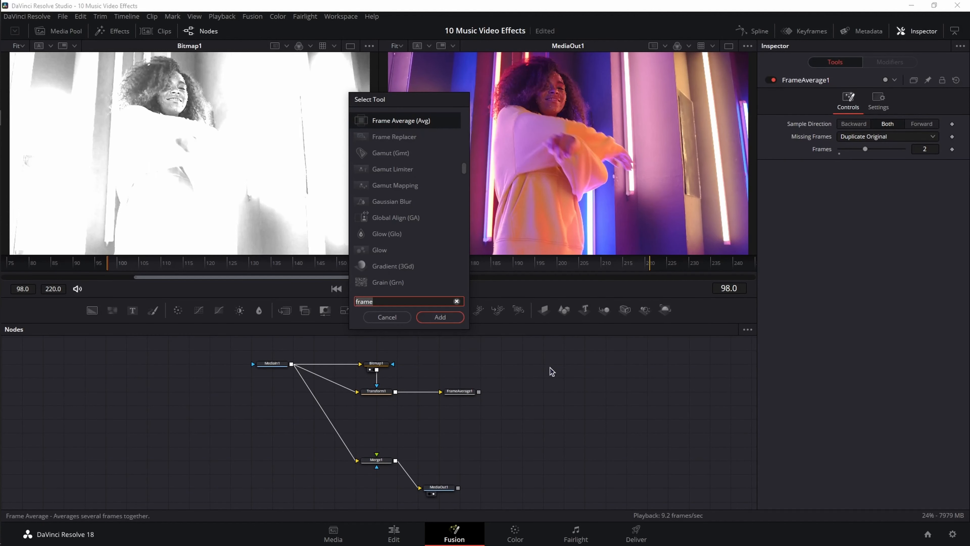
type("prism")
key("Return")
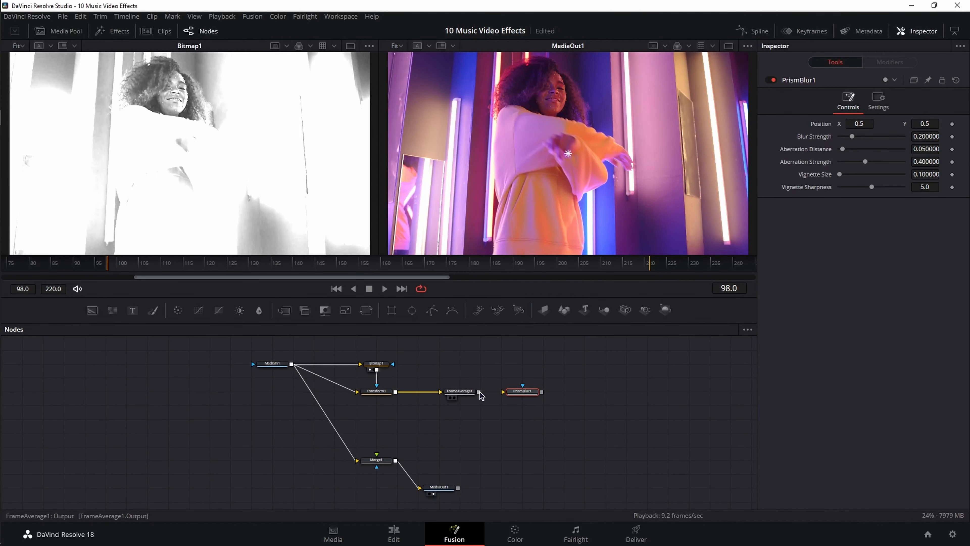
left_click_drag(480, 392, 524, 392)
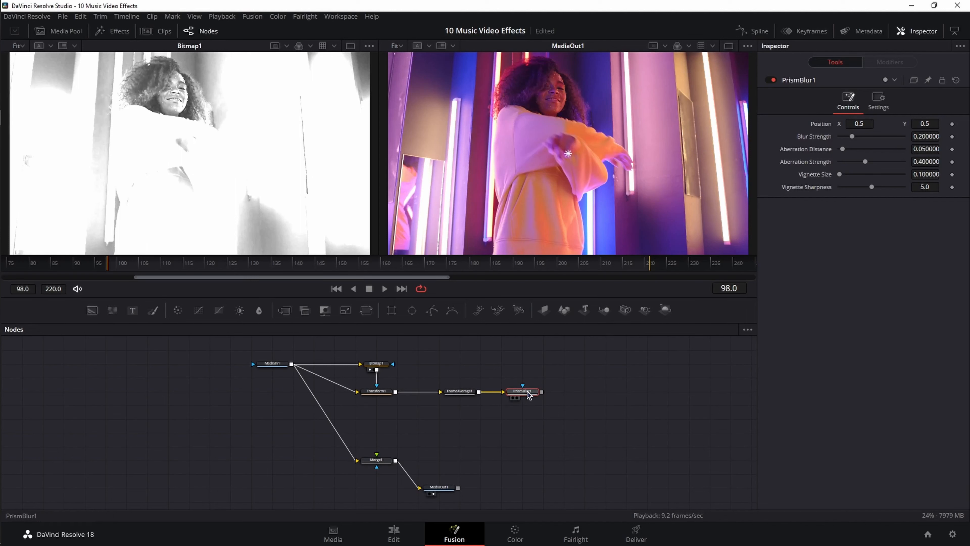
Set the Prism Blur's Blur Strength to 0.3, Aberration Distance to 0.3, Aberration Strength to 0.53 and Vignette Size to 0.1
left_click(931, 137)
type("0.3")
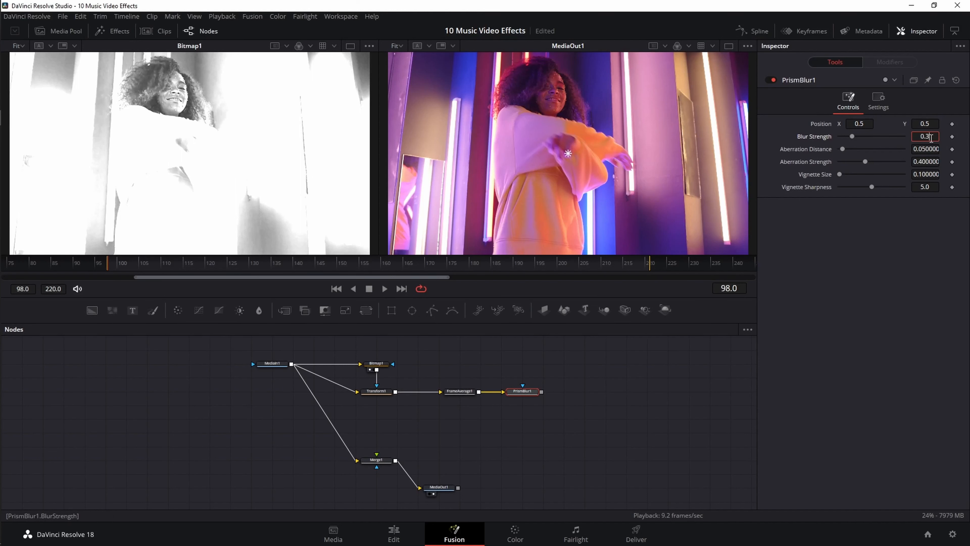
key("Tab")
type("0.3")
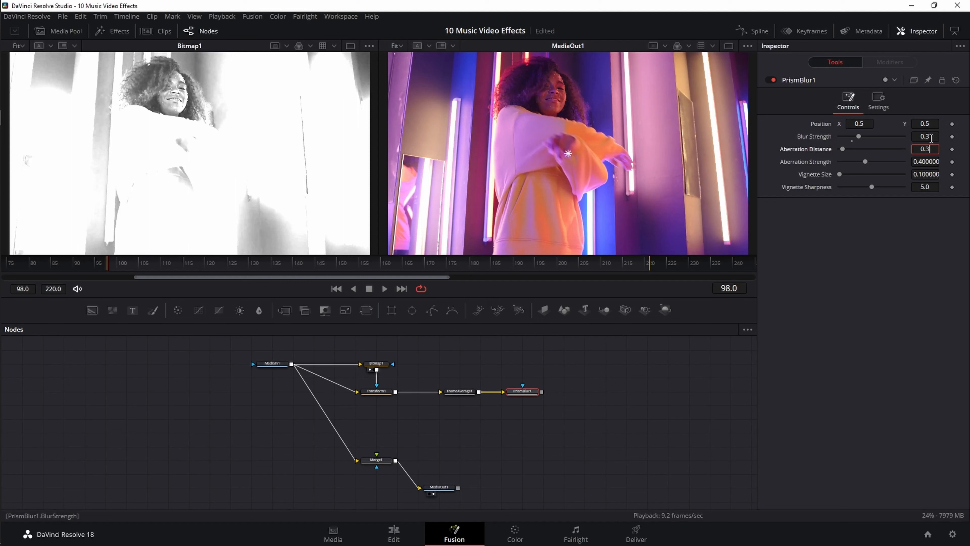
key("Tab")
type("0.53")
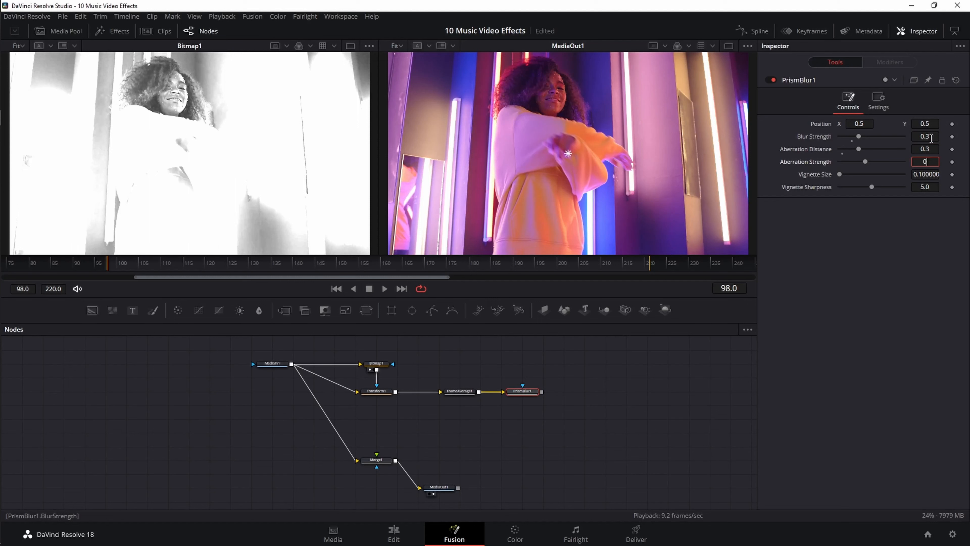
key("Tab")
type("0.1")
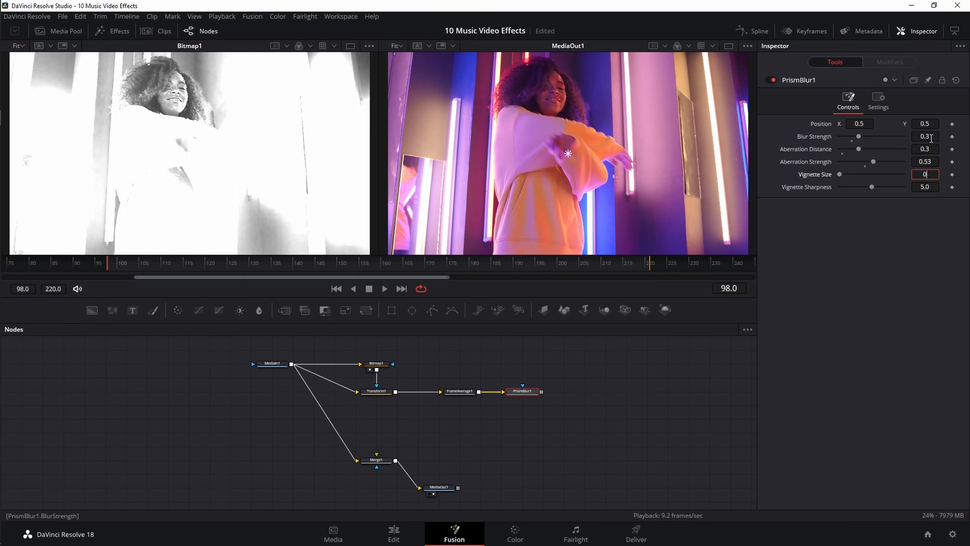
key("Tab")
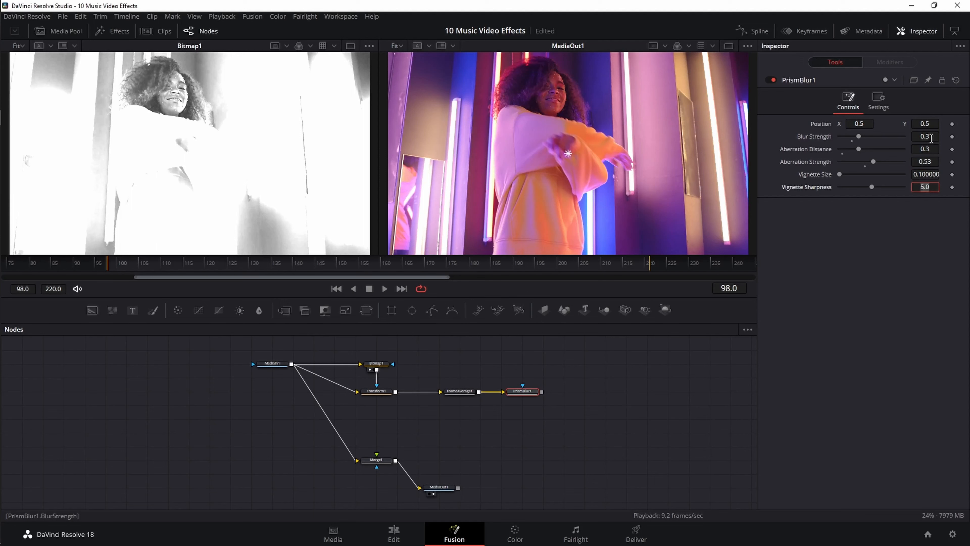
Add a Glow node after the Prism Blur and feed it from the Prism Blur's output
left_click(551, 411)
key("shift+space")
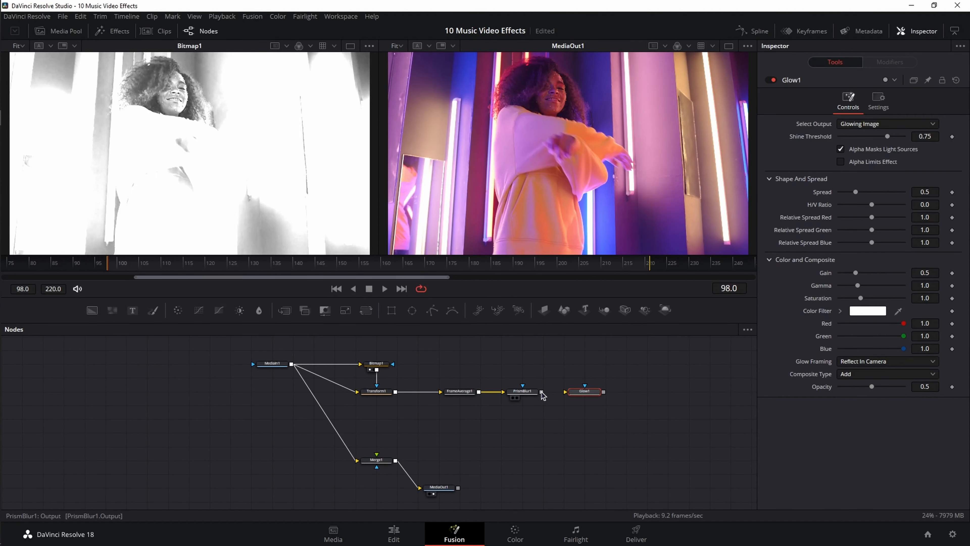
left_click_drag(541, 392, 584, 395)
Set the Glow's Shine Threshold to 0, Spread to 0.7, Gain to 0.9 and its Color Filter to turquoise green
left_click(924, 136)
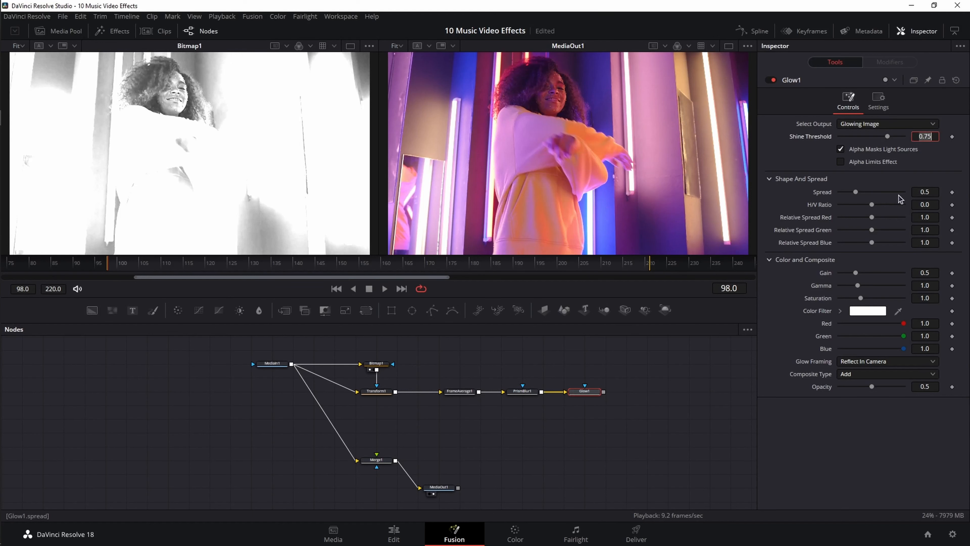
type("0")
key("Tab")
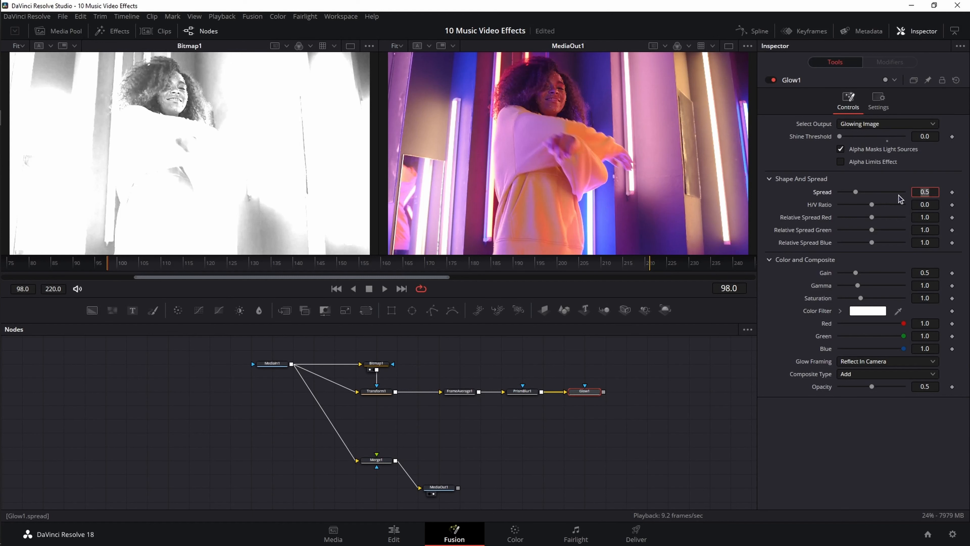
type("0.7")
left_click(922, 272)
type("0.9")
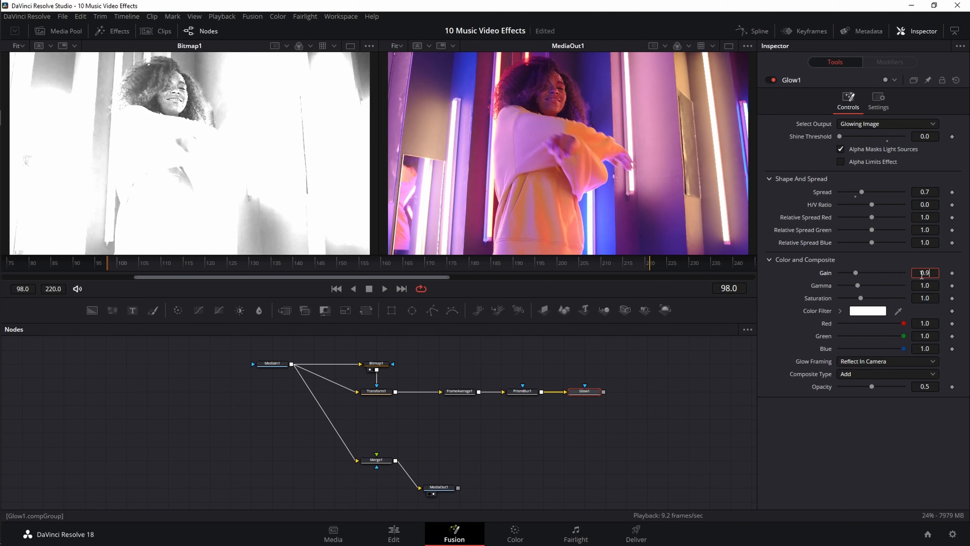
key("Tab")
left_click(868, 311)
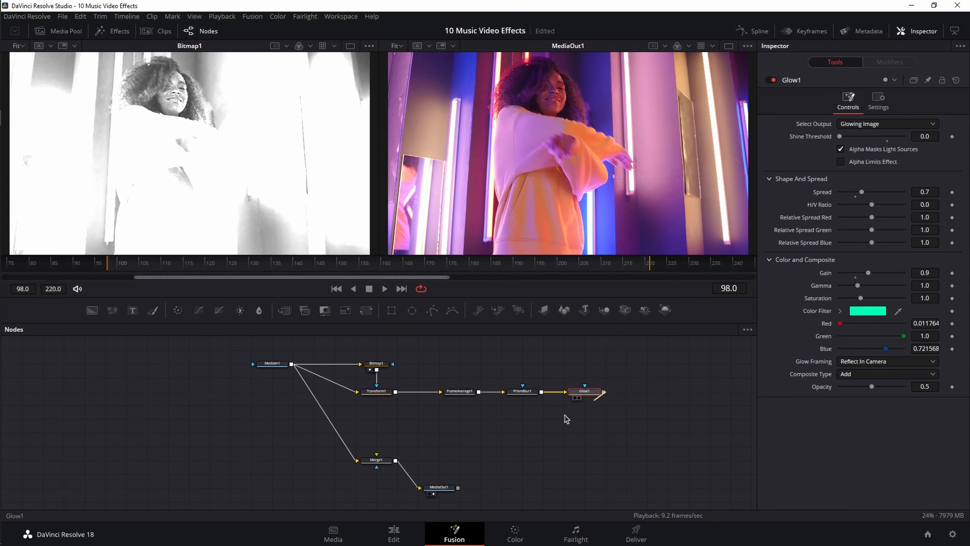
Connect the Glow output to Merge1's foreground and set the merge's Apply Mode to Screen
left_click_drag(604, 392, 377, 460)
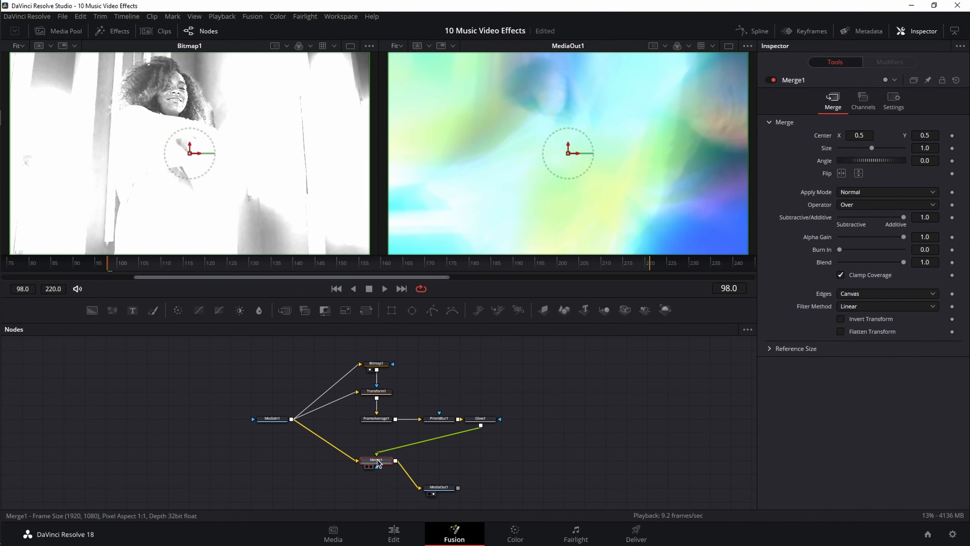
left_click(865, 193)
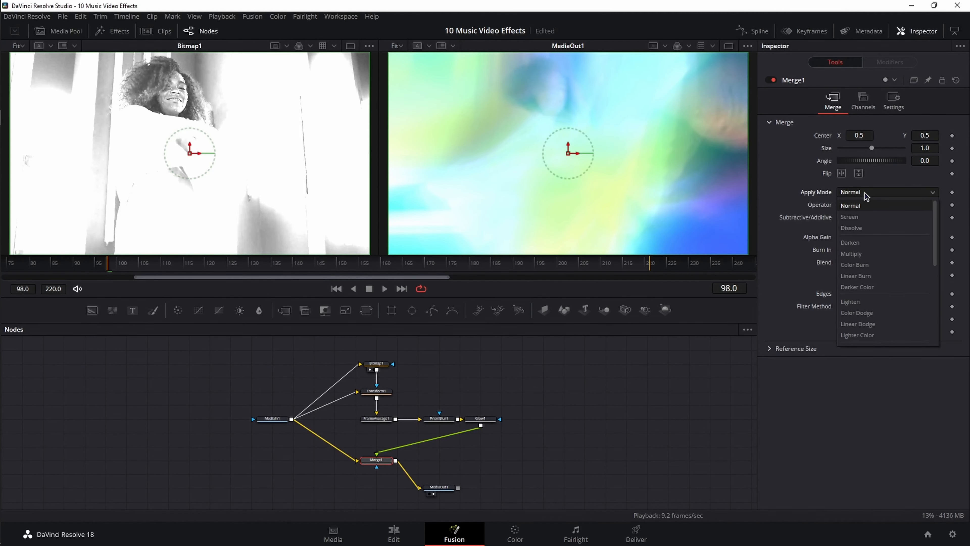
left_click(859, 217)
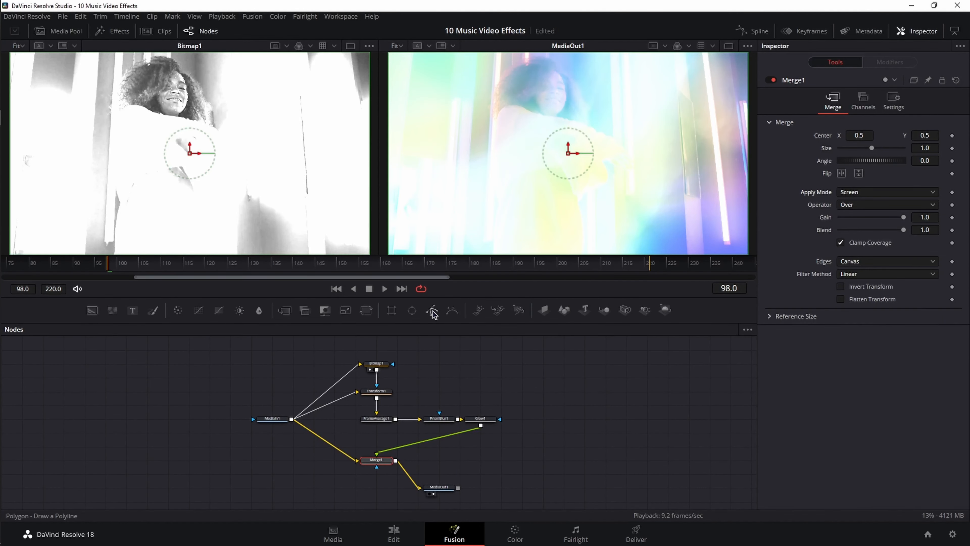
Add a Polygon mask to Merge1 and start its outline from below the frame up to the woman's trousers
left_click_drag(417, 344, 377, 467)
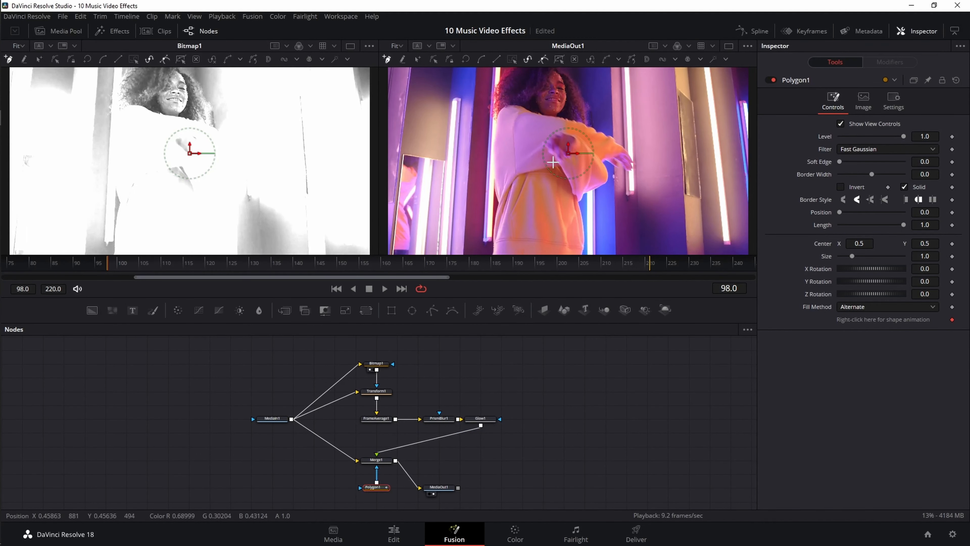
scroll(552, 163, "down", 2)
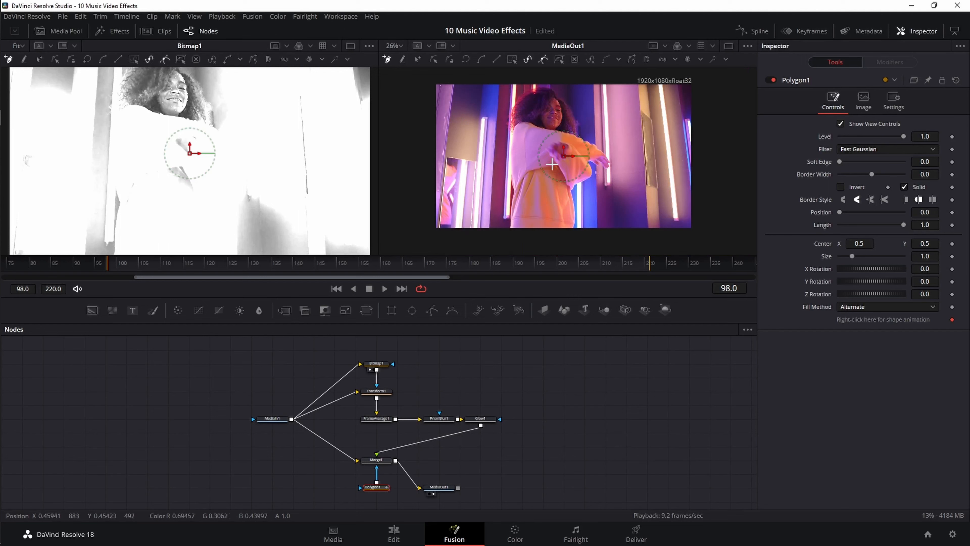
left_click(505, 241)
left_click(541, 197)
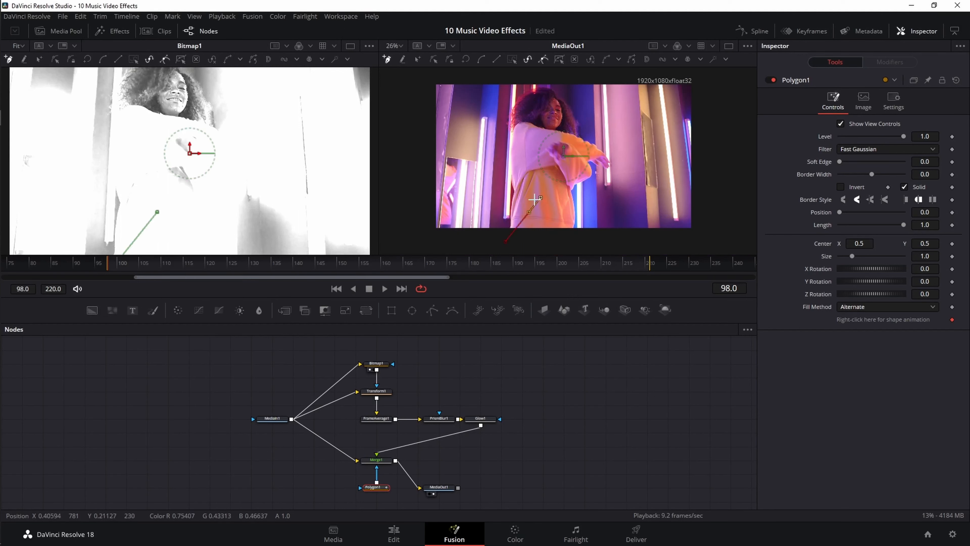
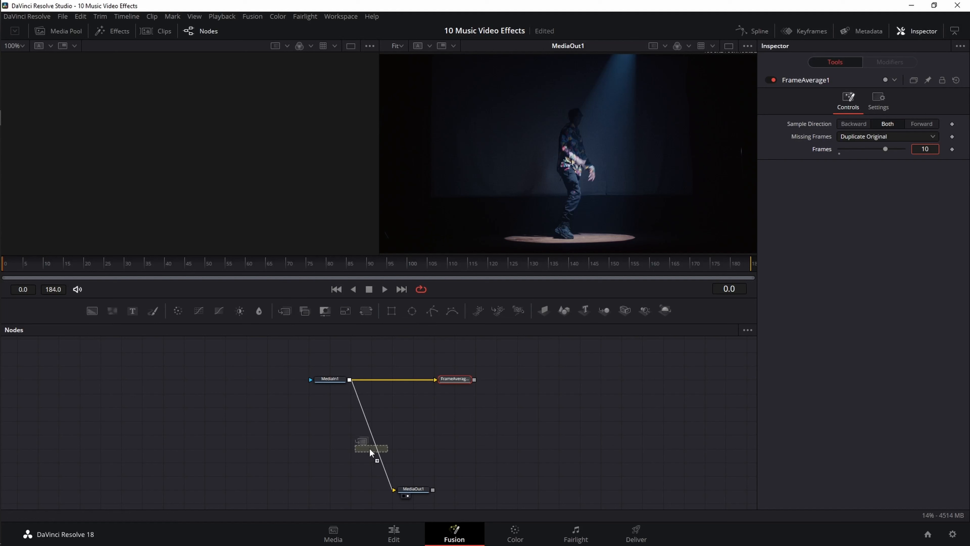
Insert a Merge node between MediaIn1 and MediaOut1, and add a Time Speed node fed by the Frame Average node
left_click(376, 435)
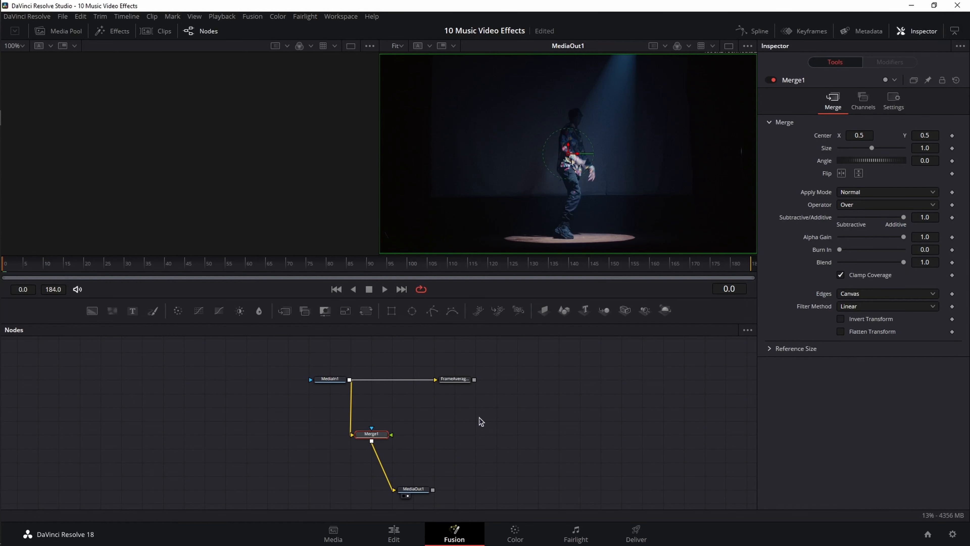
left_click(514, 421)
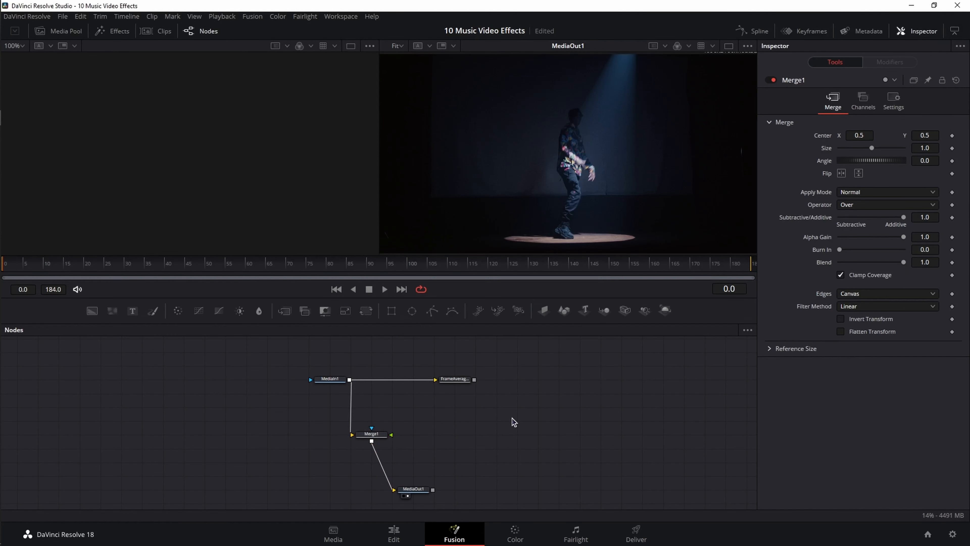
key("shift+space")
type("frameav")
key("BackSpace")
key("BackSpace")
key("BackSpace")
key("BackSpace")
key("BackSpace")
key("BackSpace")
key("BackSpace")
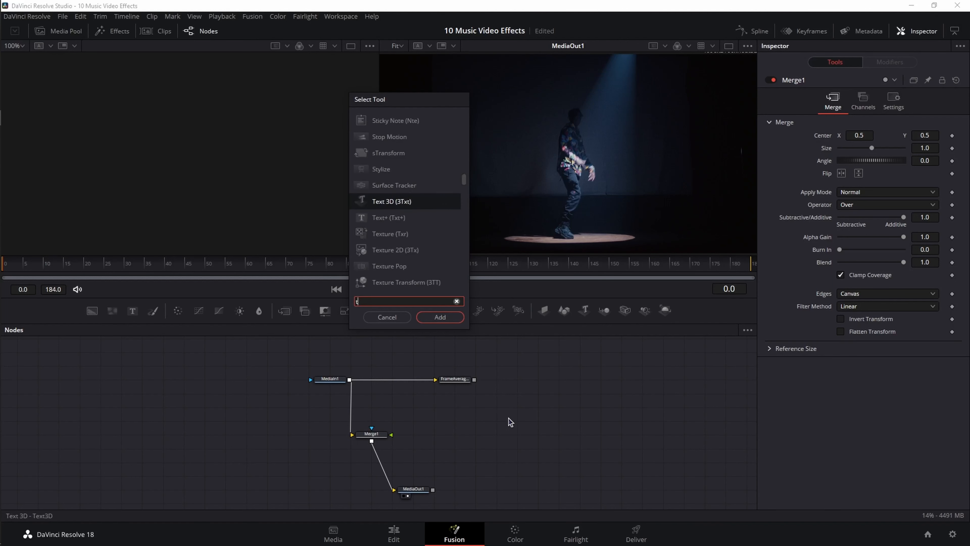
type("time")
key("Return")
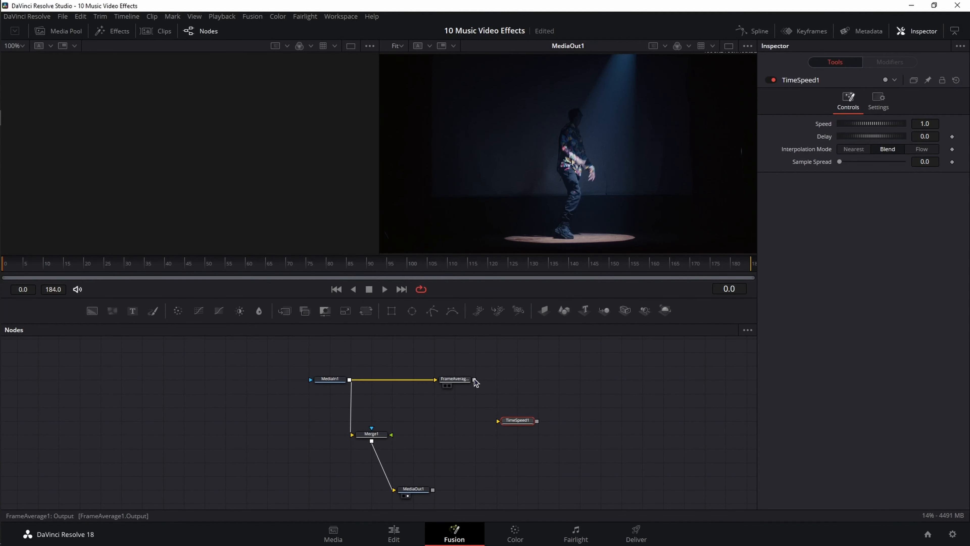
left_click_drag(474, 380, 512, 423)
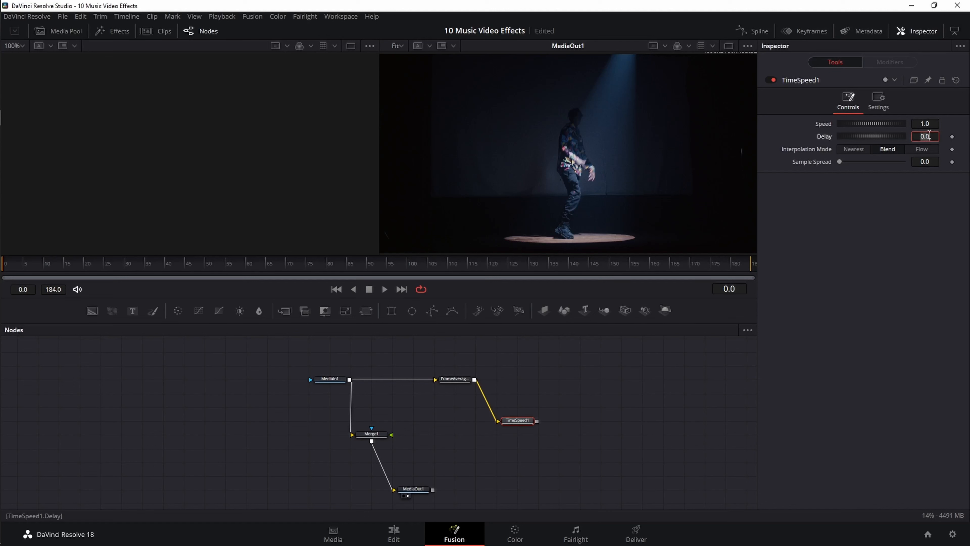
Set the Time Speed node's Delay to 2 and connect its output to Merge1 as foreground
type("2")
key("Tab")
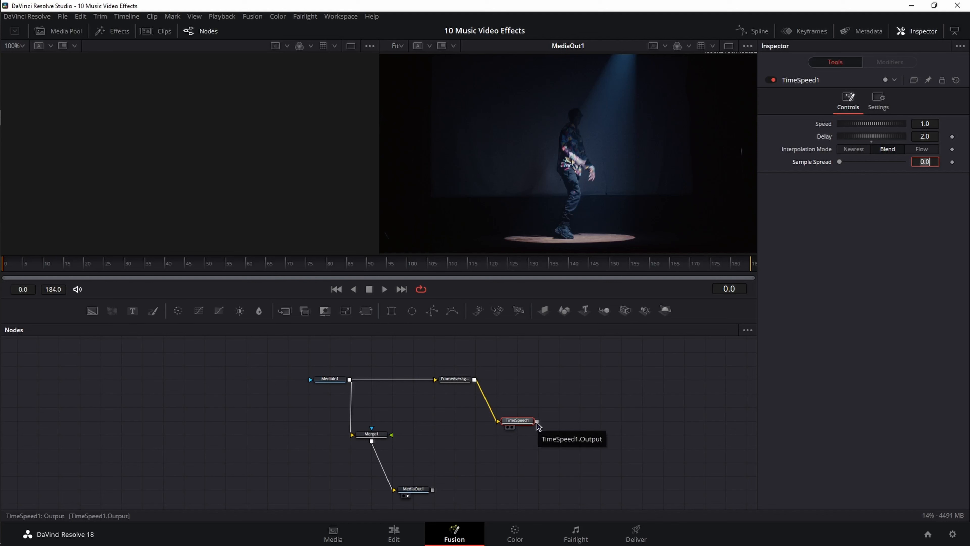
left_click_drag(537, 422, 374, 434)
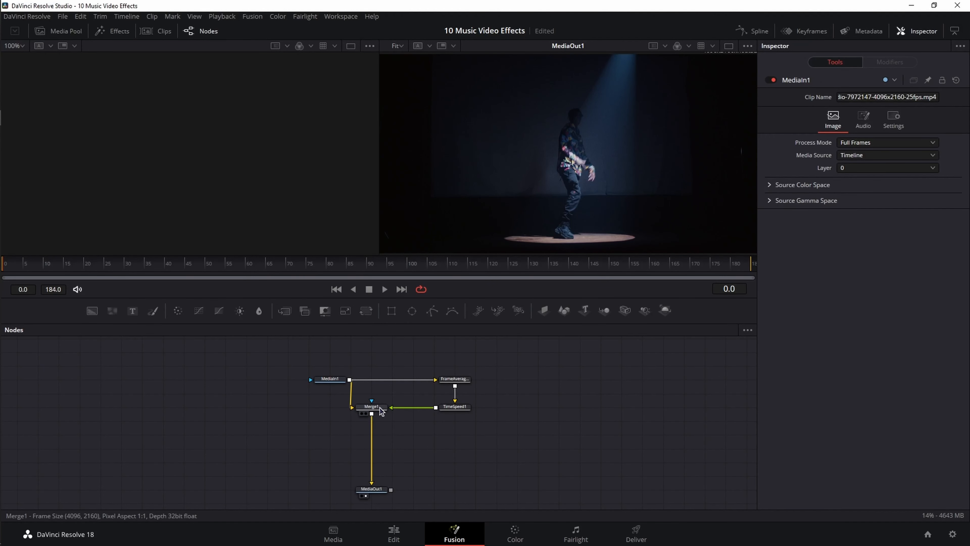
Turn off processing of the green channel in Merge1's settings
left_click(380, 407)
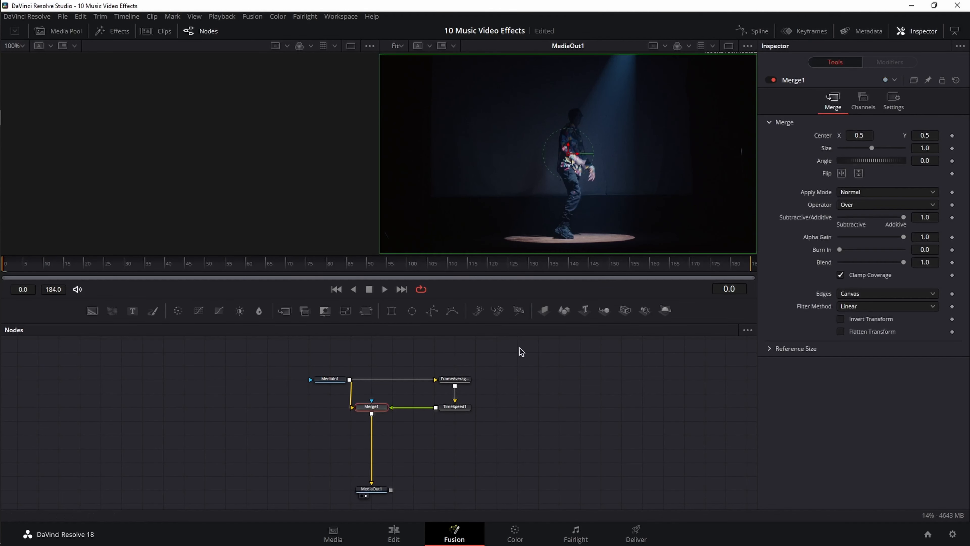
left_click(892, 103)
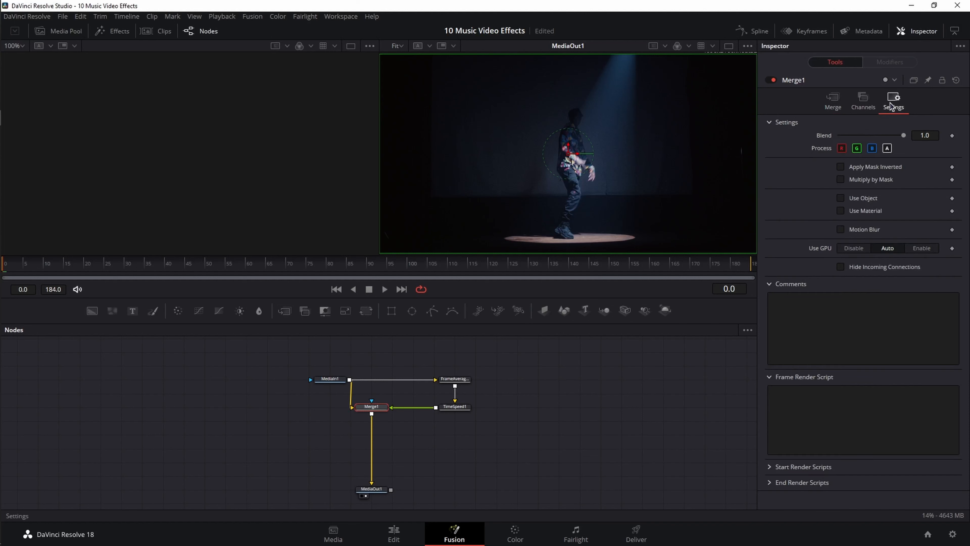
left_click(856, 148)
Insert a Stop Motion node between Merge1 and MediaOut1 with Frame Repeat set to 3
left_click(518, 397)
key("shift+space")
type("time")
key("BackSpace")
key("BackSpace")
key("BackSpace")
key("BackSpace")
type("stop")
key("Return")
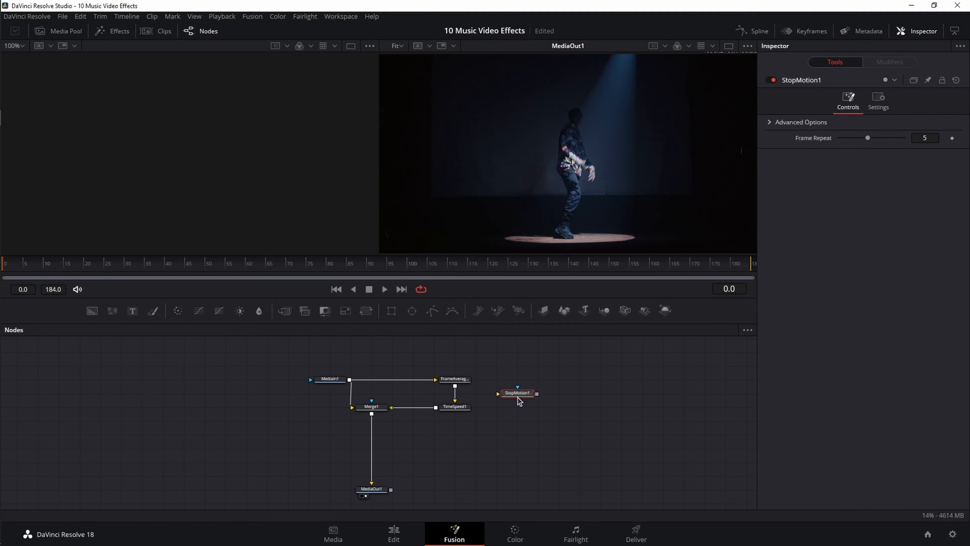
left_click_drag(518, 400, 373, 459)
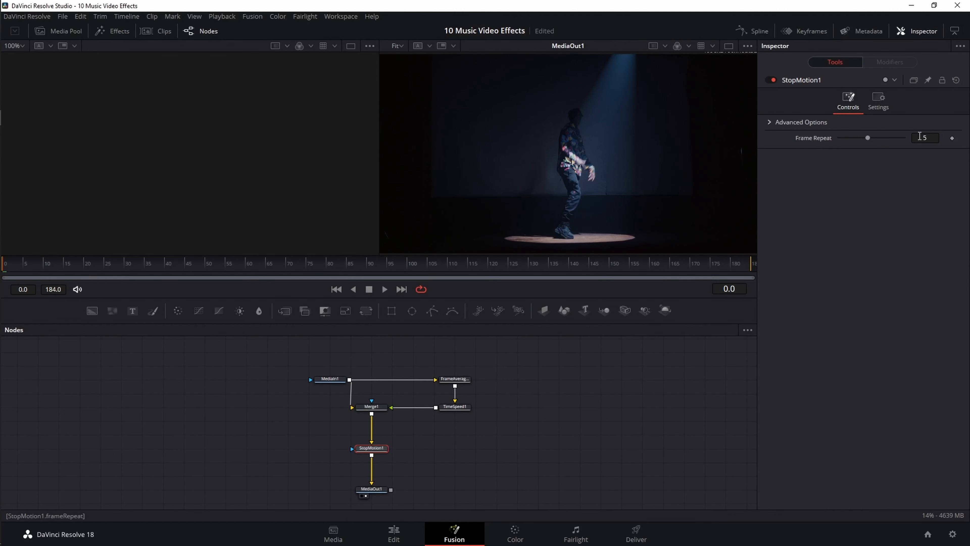
left_click(932, 139)
type("3")
key("Return")
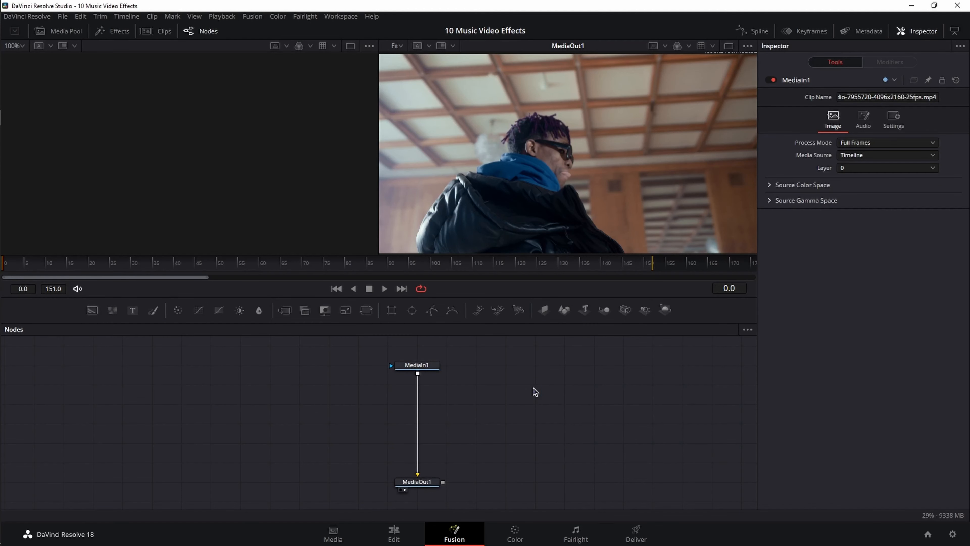
Insert a Duplicate node between MediaIn1 and MediaOut1 in the composition of the man wearing sunglasses
key("shift+space")
type("duplica")
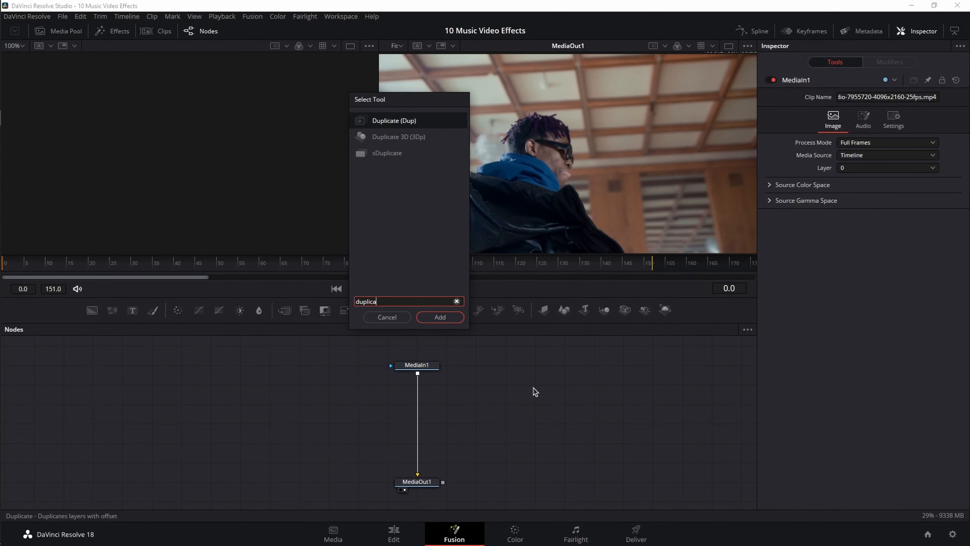
key("Return")
left_click_drag(481, 388, 424, 424)
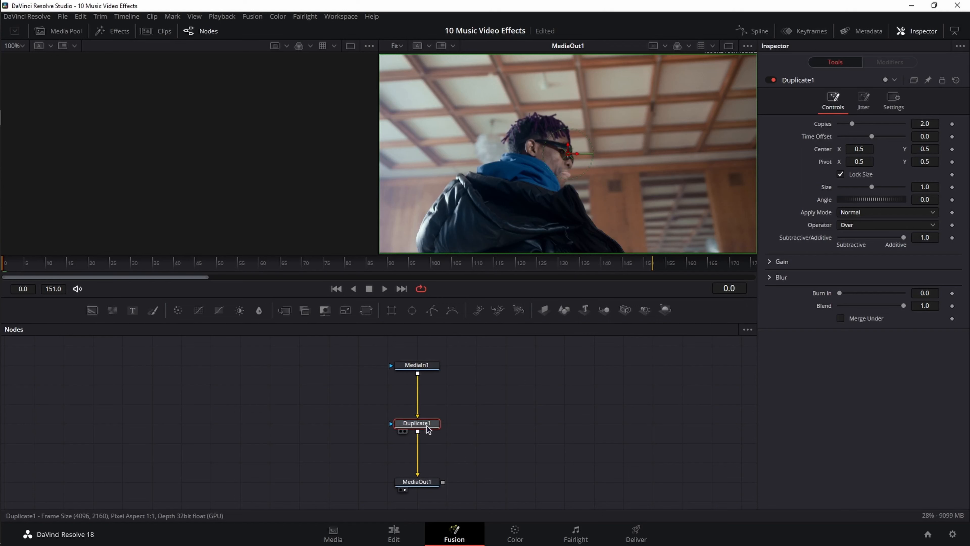
Set the Duplicate node's Copies to 7 and its Apply Mode to Lighten
left_click(926, 125)
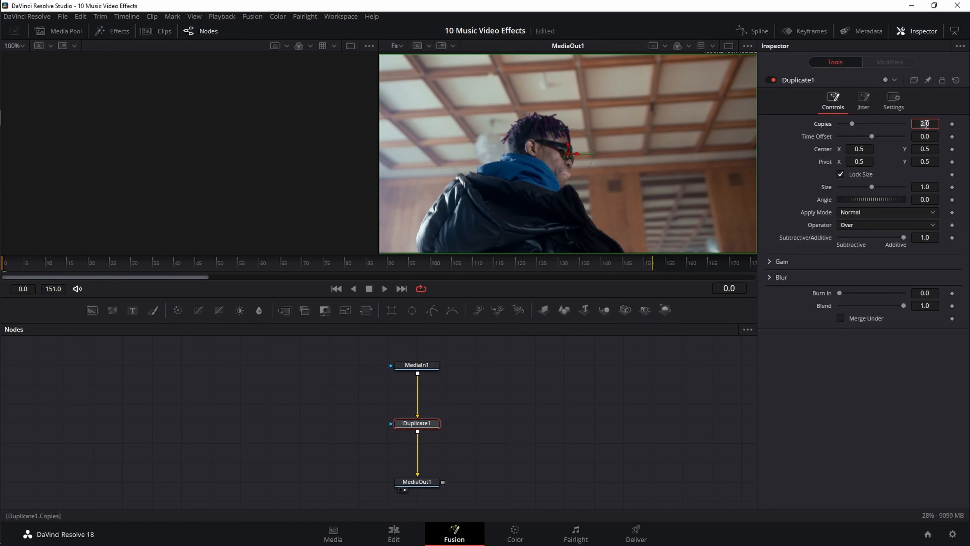
type("7")
key("Return")
left_click(908, 213)
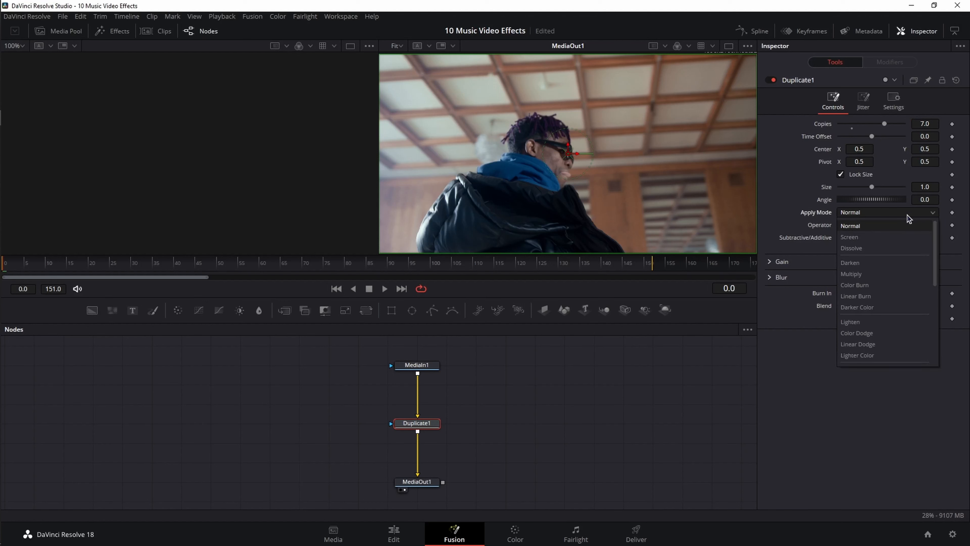
left_click(877, 323)
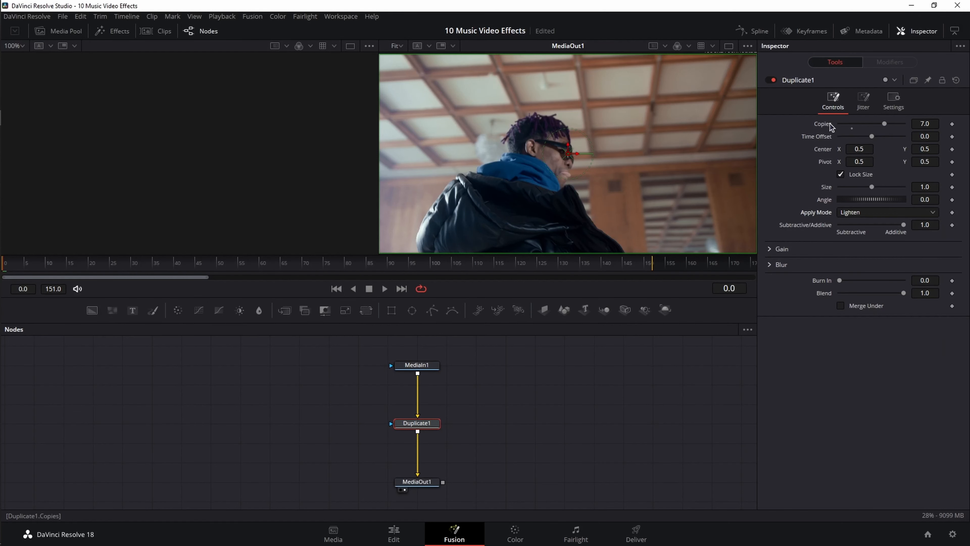
Modify the Duplicate node's Center with an XY Path, and modify that path's X value with a Shake
right_click(827, 153)
mouse_move(852, 193)
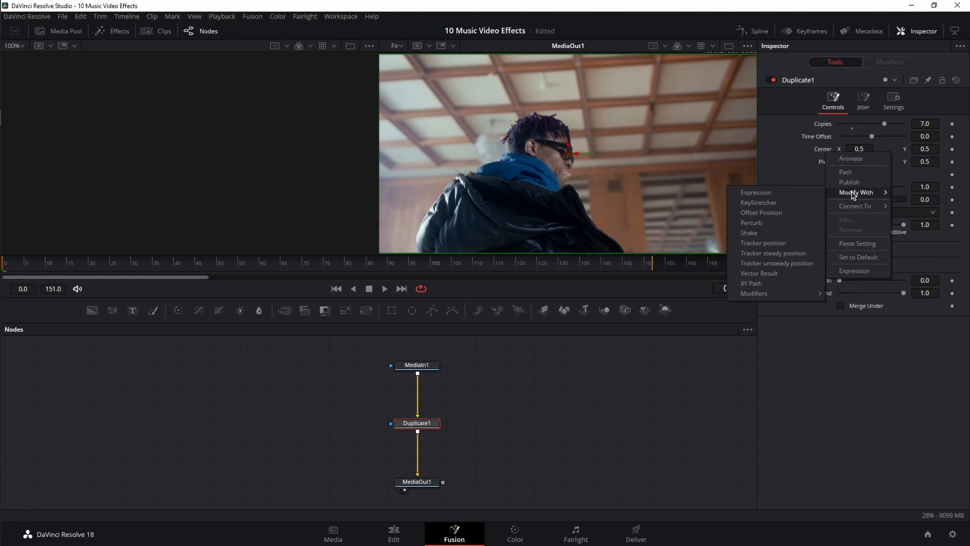
left_click(768, 283)
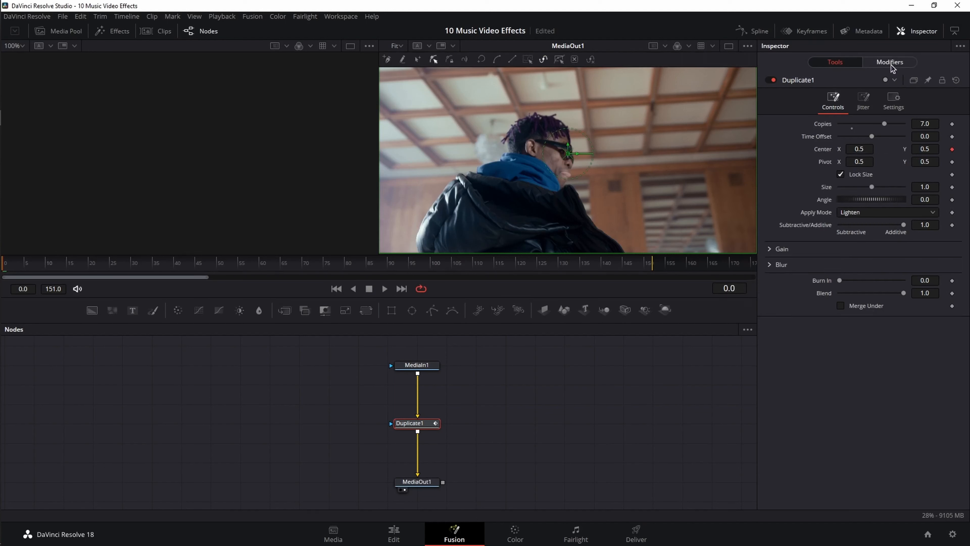
left_click(890, 63)
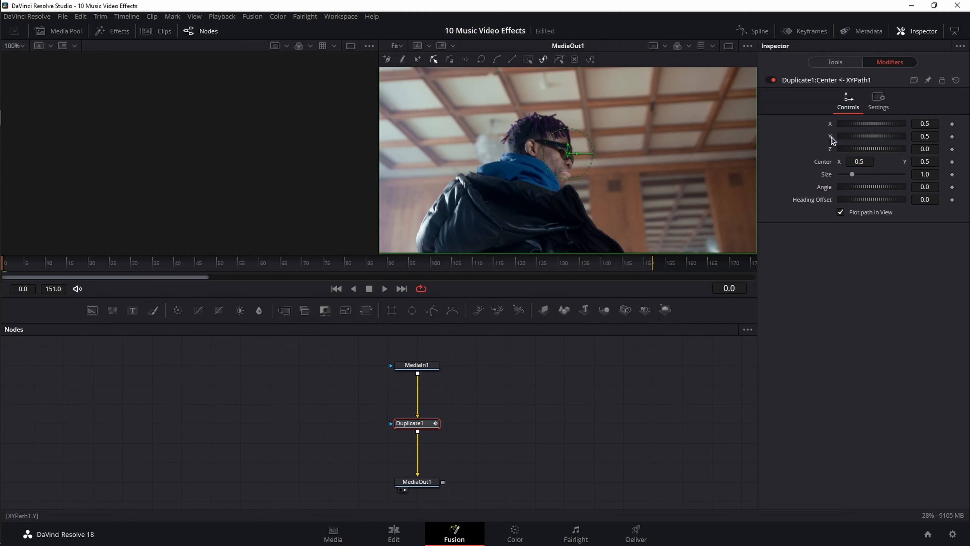
right_click(832, 126)
mouse_move(860, 166)
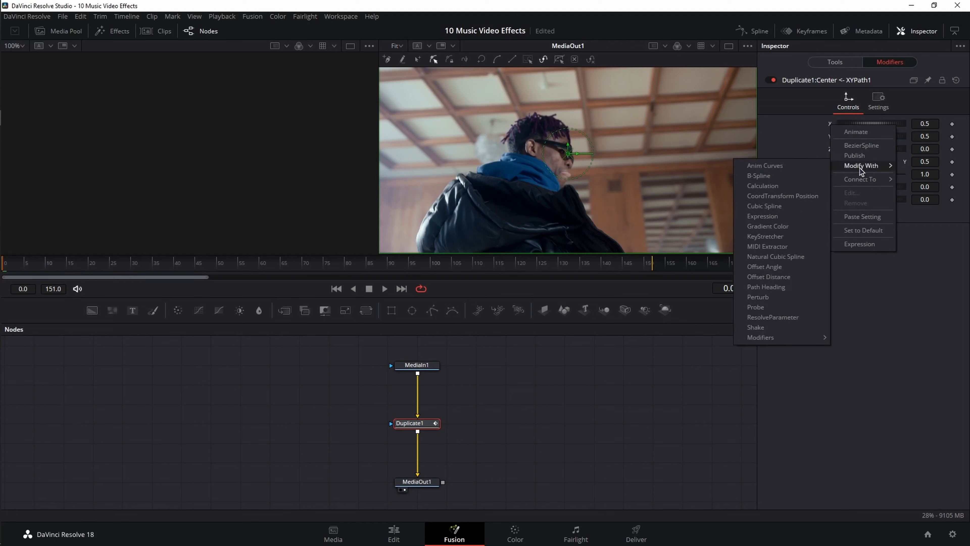
left_click(772, 327)
Set the Shake modifier's Smoothness to 0.5, Minimum to 0.5 and Maximum to 0.55
left_click(928, 164)
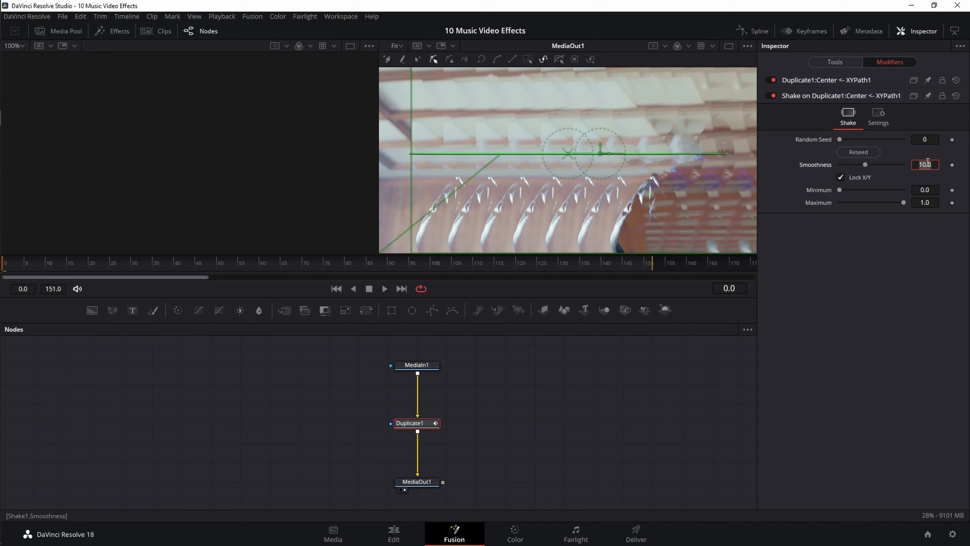
type("0.5")
key("Tab")
type("0.5")
key("Tab")
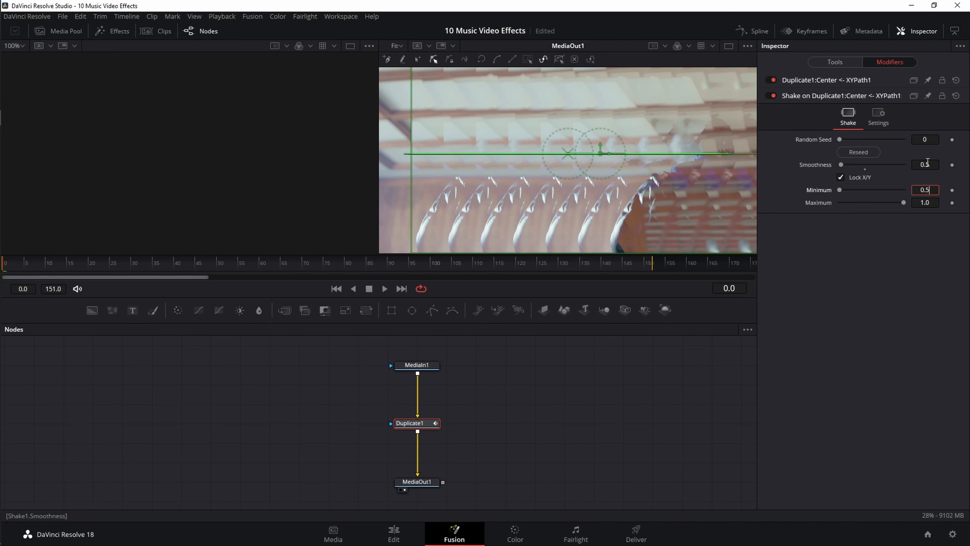
type("0.")
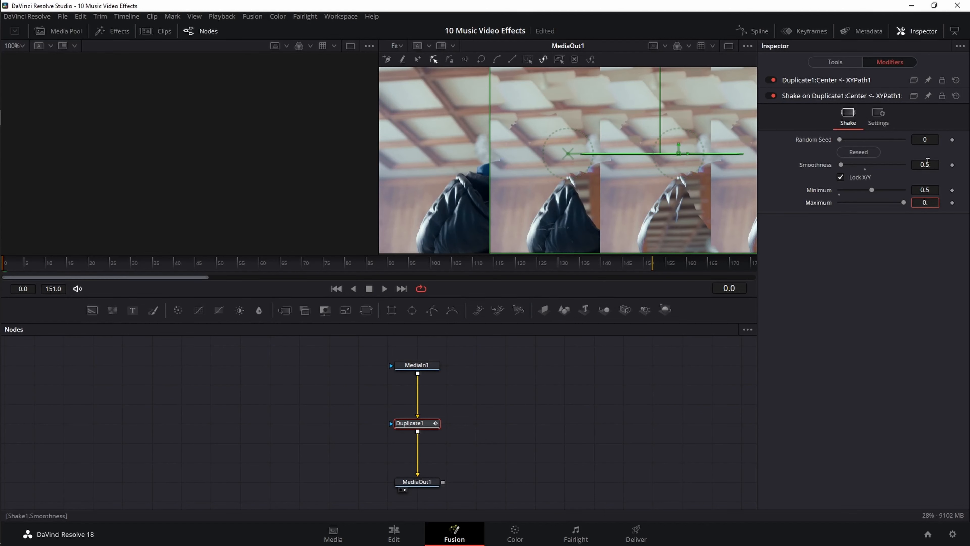
type("55")
Set the overall Blend of the Duplicate node to 0.5
left_click(837, 62)
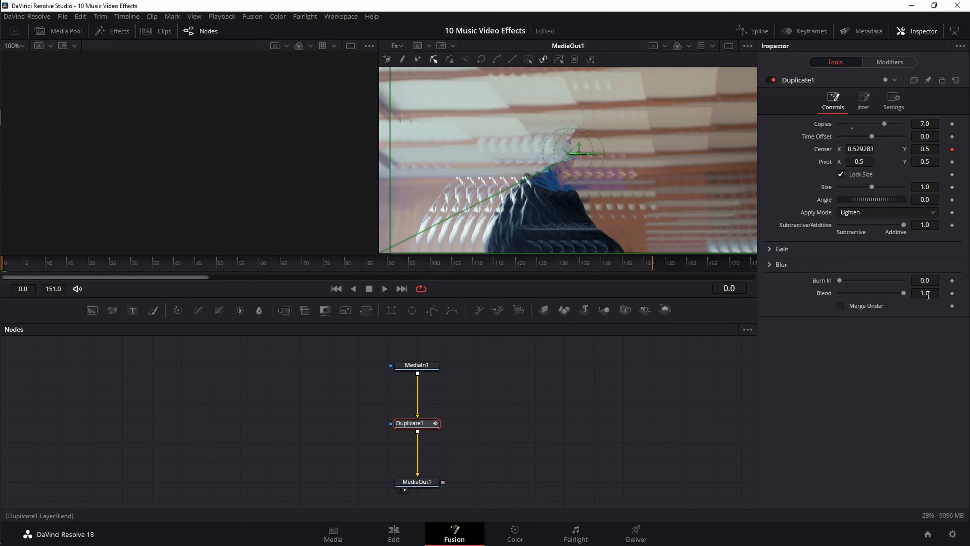
double_click(926, 293)
type("0.5")
key("Tab")
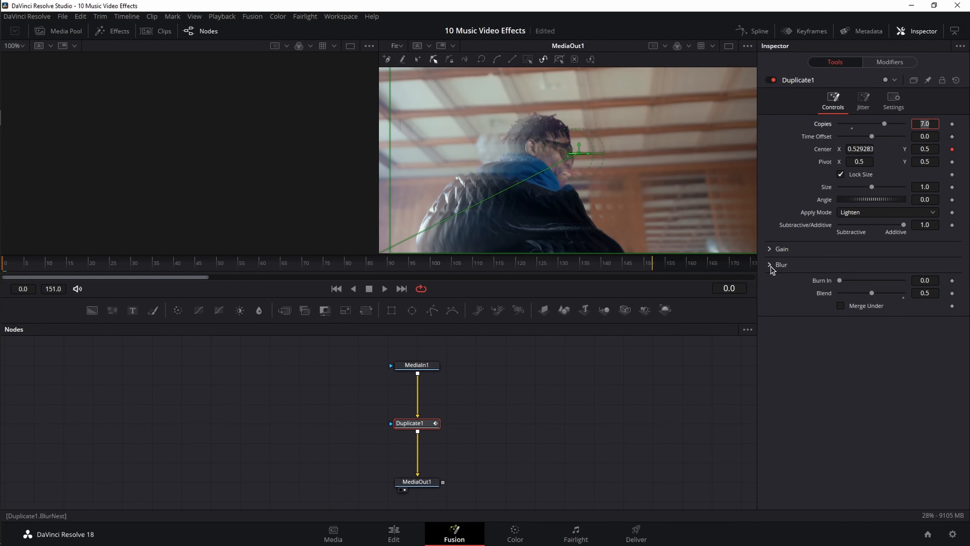
Unlock the Duplicate node's blur axes and set its X Blur to 0.025
left_click(770, 265)
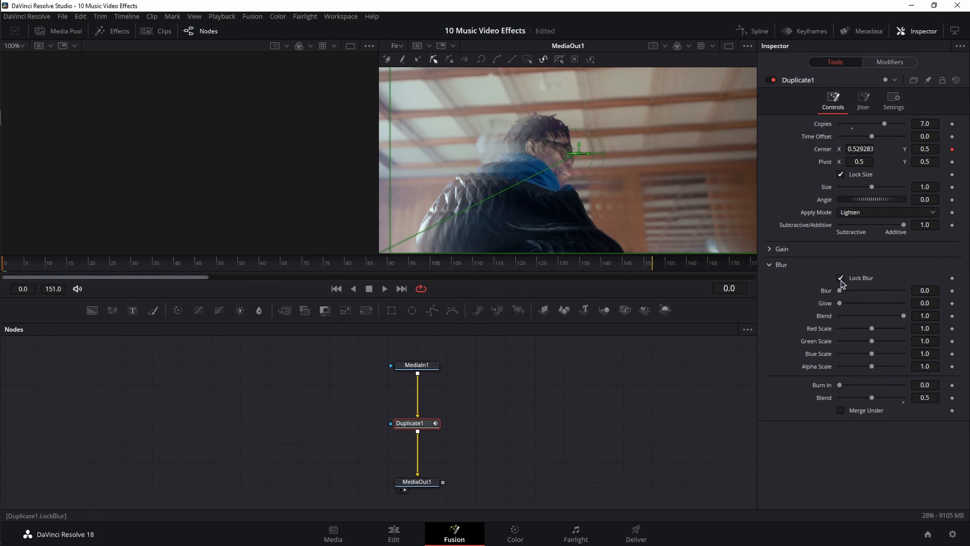
left_click(842, 278)
left_click(925, 291)
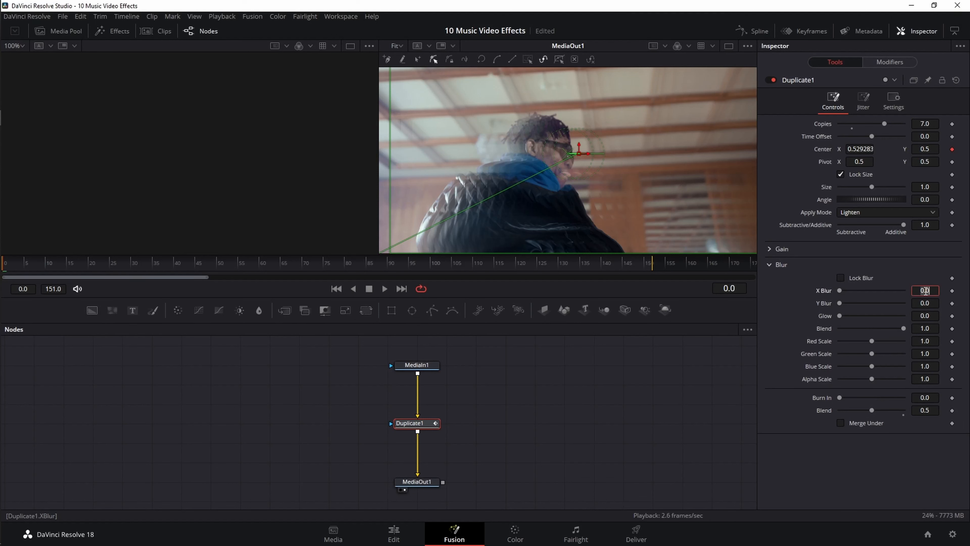
type("0.025")
key("Tab")
left_click(821, 315)
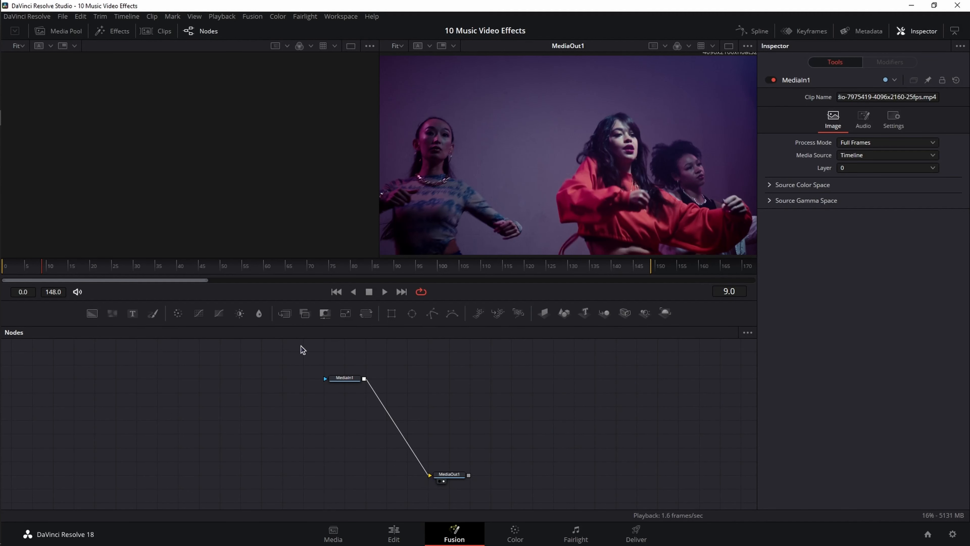
In the dancers' composition, insert a Merge node before MediaOut1 and add a Luma Keyer node fed by MediaIn1
left_click_drag(283, 313, 457, 448)
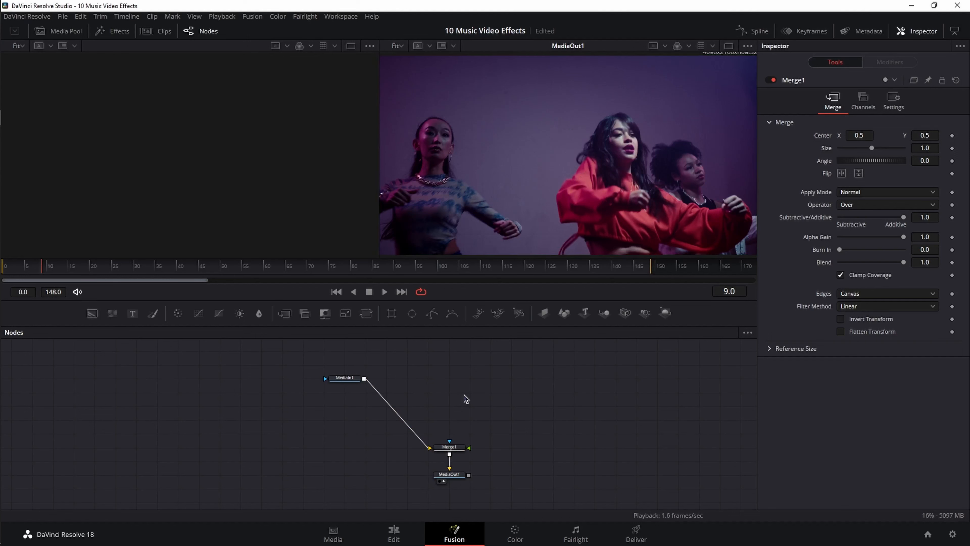
key("shift+space")
type("luma")
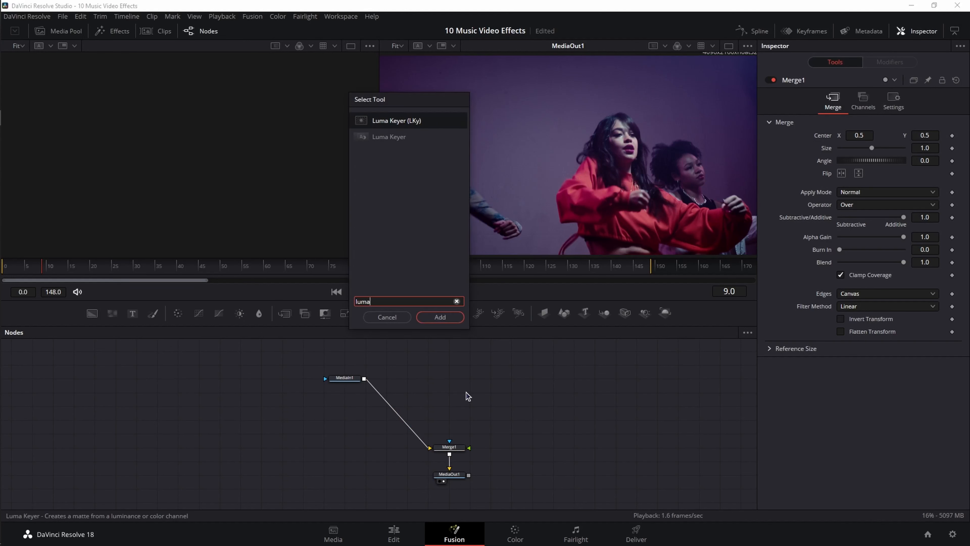
key("Return")
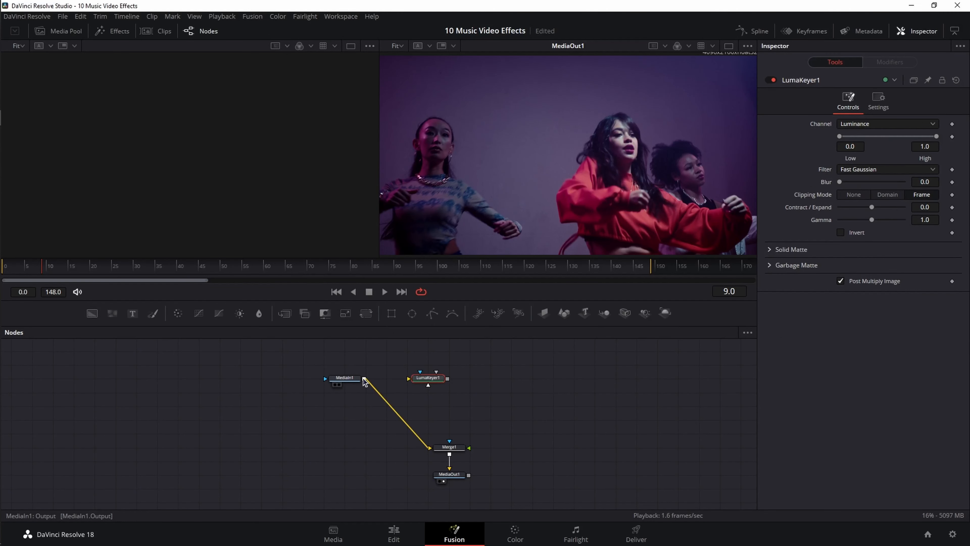
left_click_drag(364, 380, 428, 379)
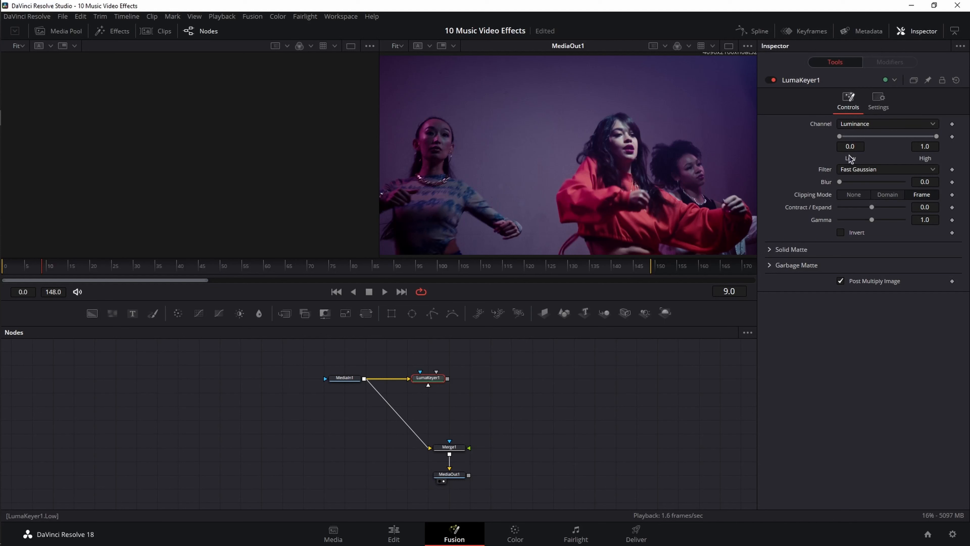
Set the Luma Keyer's Low threshold to 0.06, High threshold to 0.83 and Blur to 0.9
left_click(853, 147)
type("0.06")
key("Tab")
type("0.83")
left_click(927, 183)
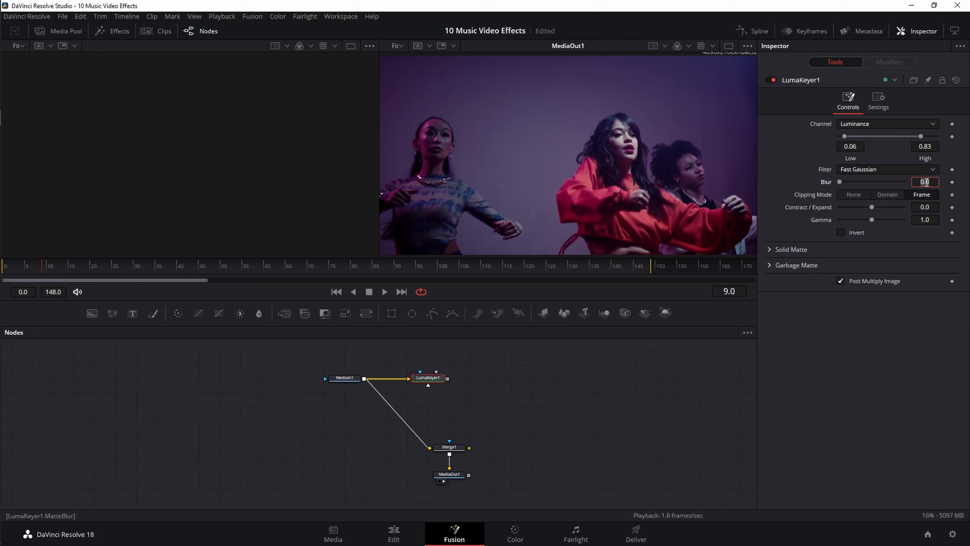
type("0.9")
key("Return")
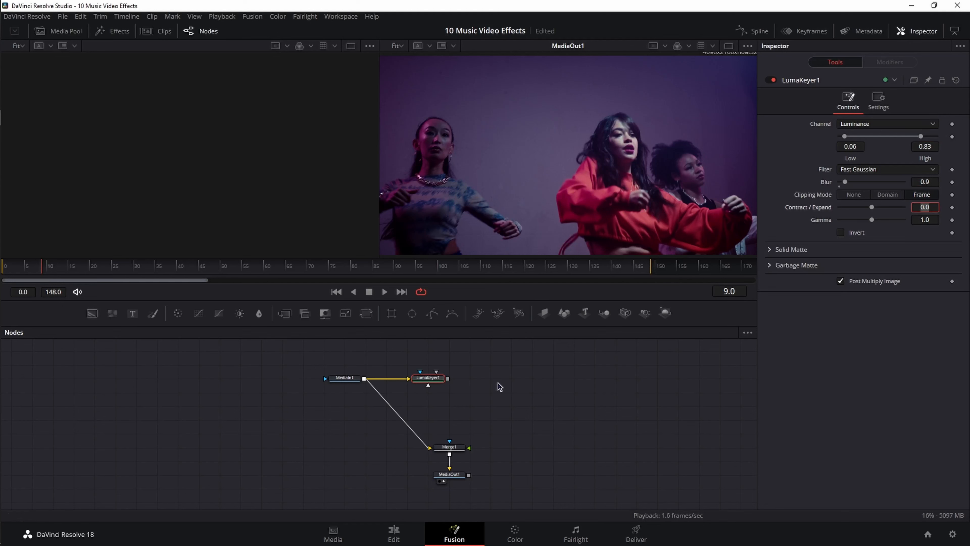
Add a Duplicate node fed by LumaKeyer1 and connect its output to Merge1's foreground
left_click(502, 383)
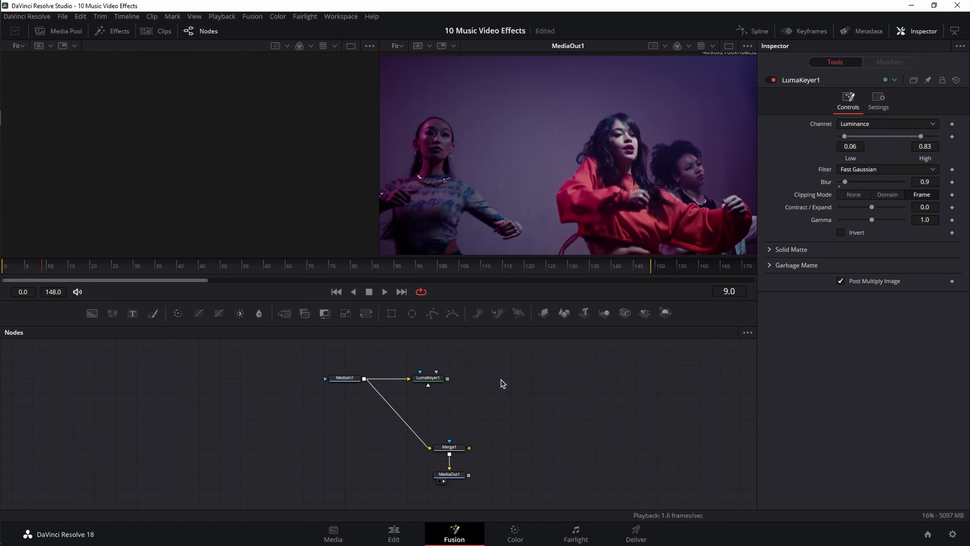
key("shift+space")
type("dupl")
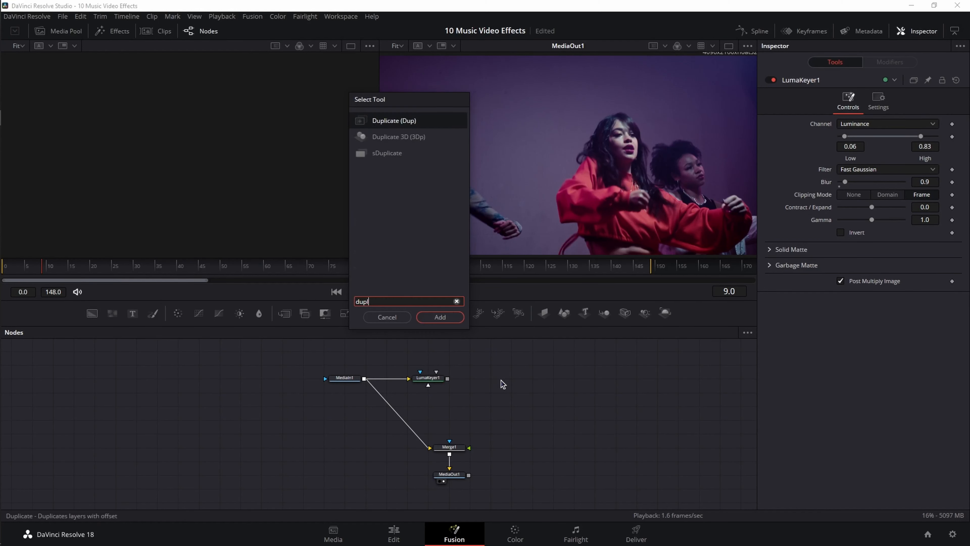
key("Return")
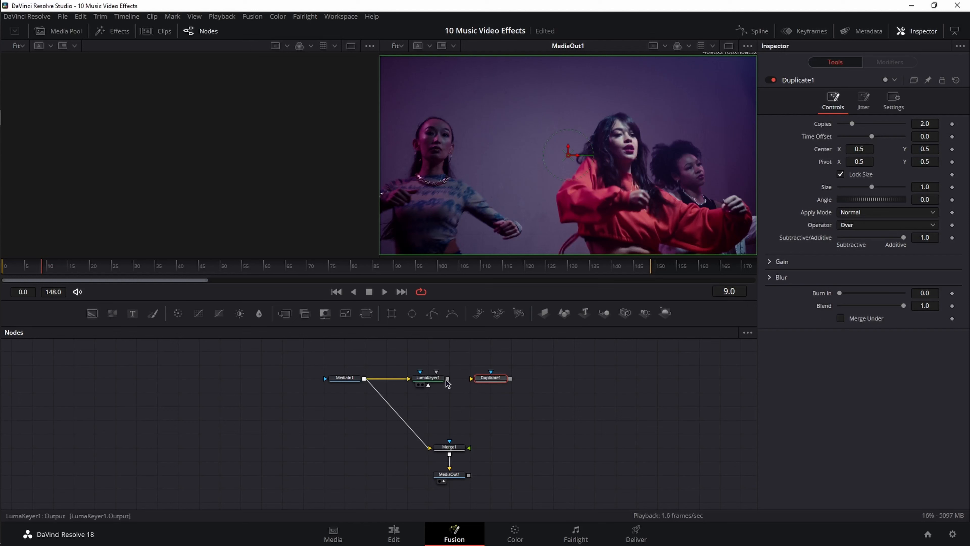
left_click_drag(450, 379, 483, 380)
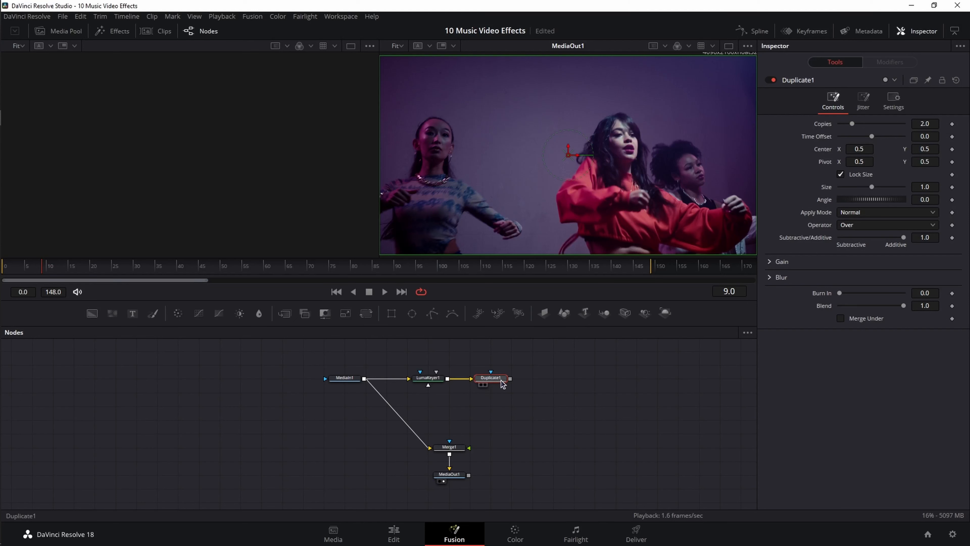
left_click_drag(510, 380, 468, 447)
Set the Duplicate node to 10 copies with a Size of 1.03 and a Blend of 0.5
left_click(924, 124)
type("10")
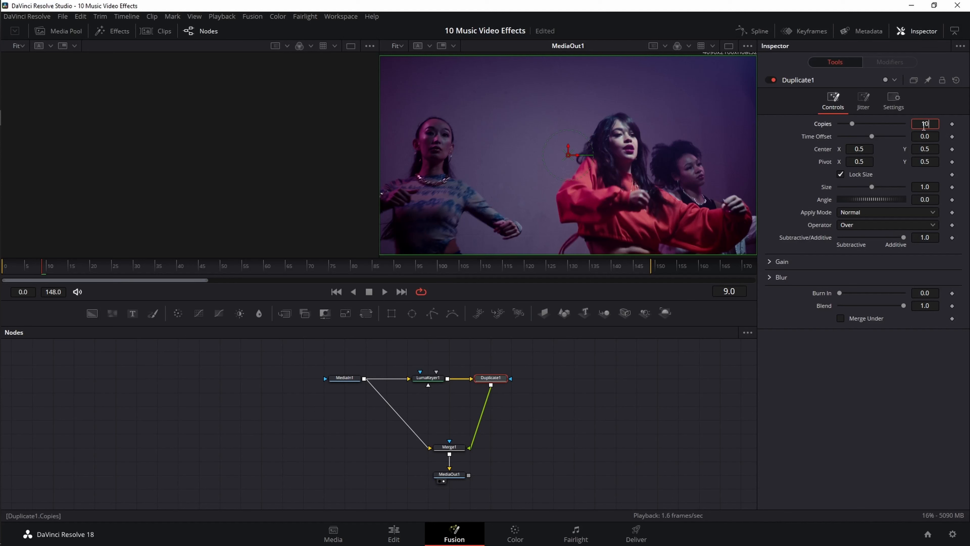
key("Tab")
left_click(926, 186)
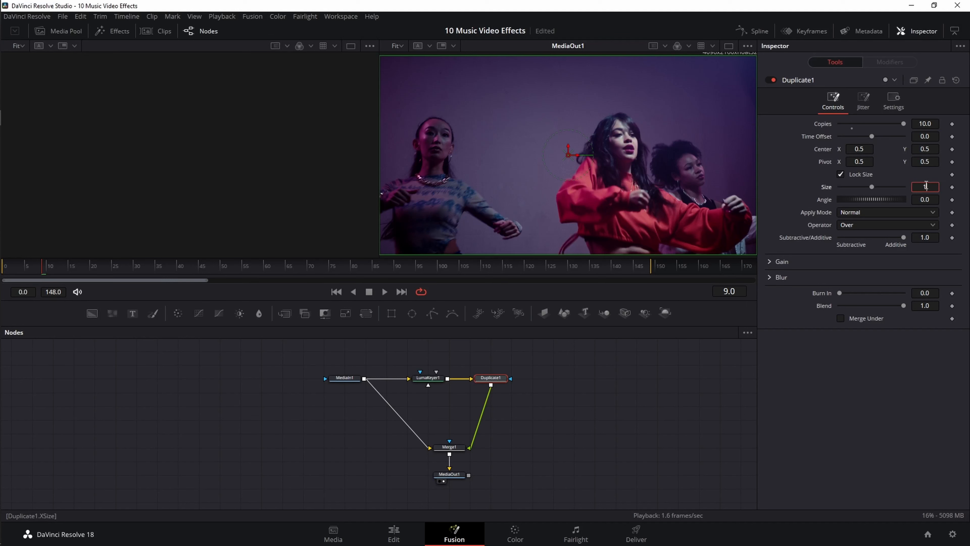
type("1.03")
key("Tab")
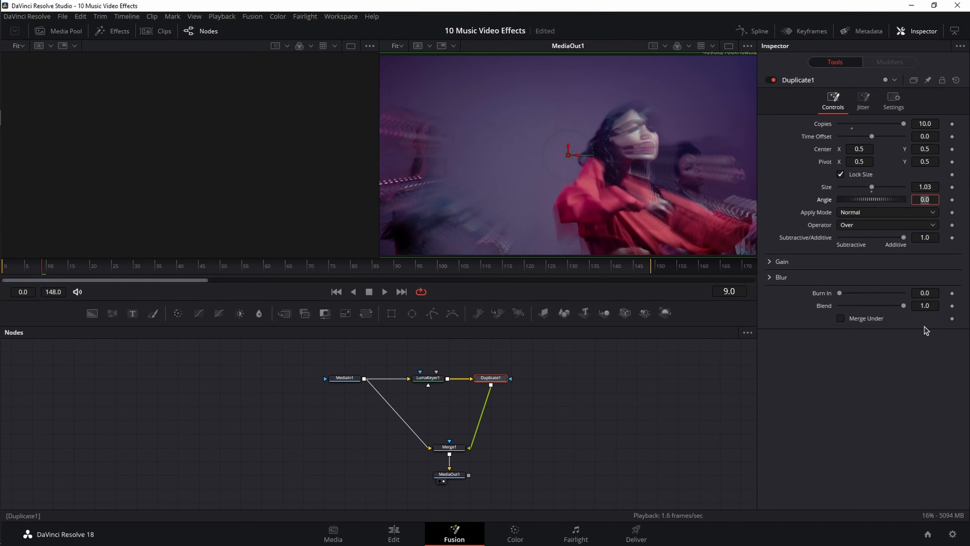
left_click(926, 306)
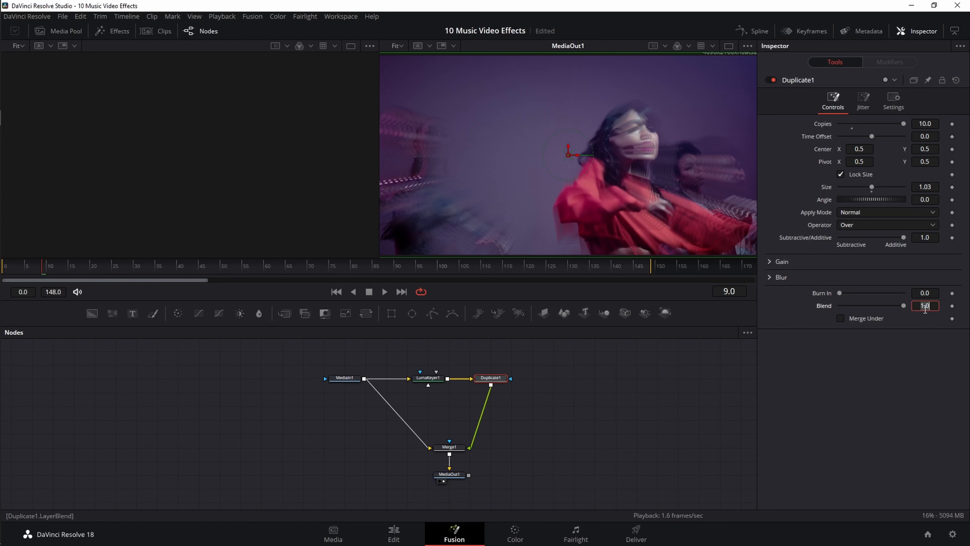
type("0.5")
key("Tab")
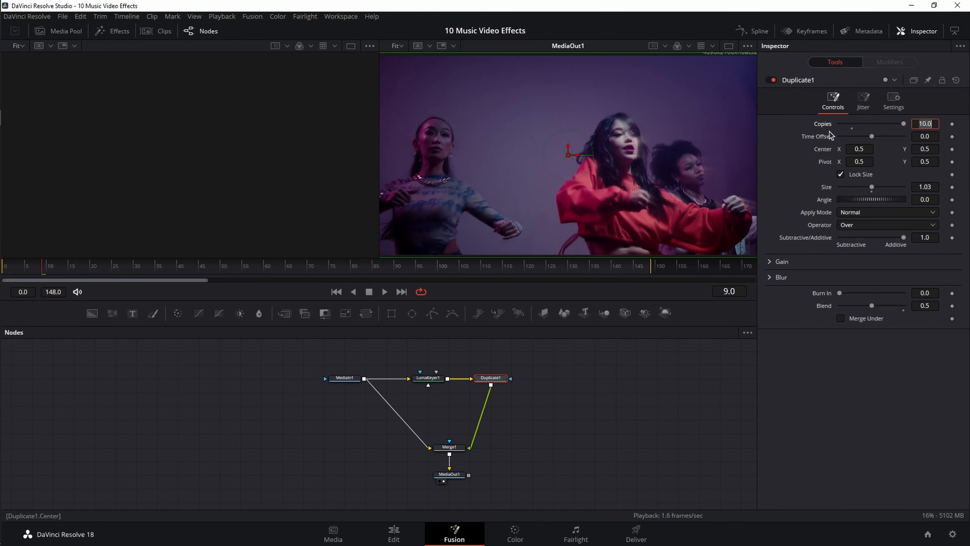
Modify the Center of the Duplicate node in the dancers' composition with a Shake
right_click(828, 152)
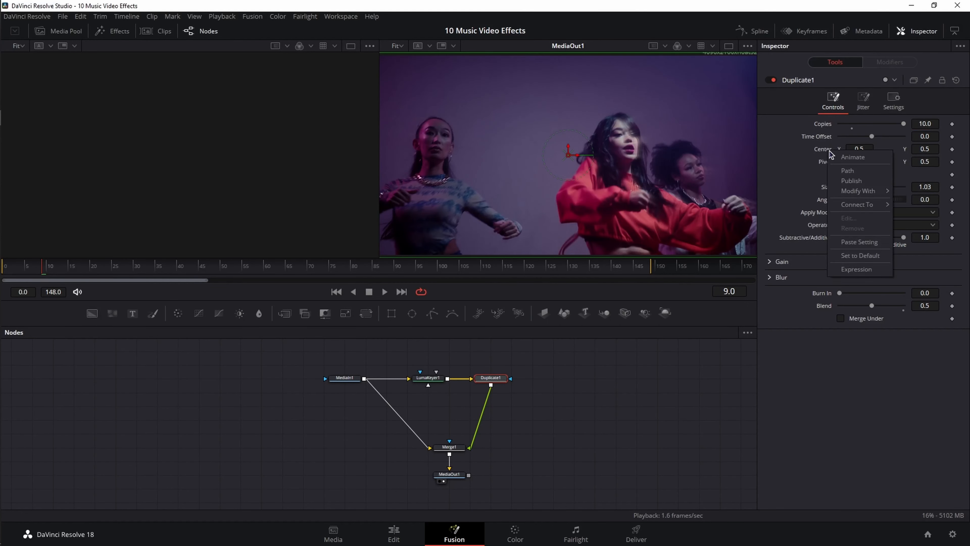
mouse_move(860, 193)
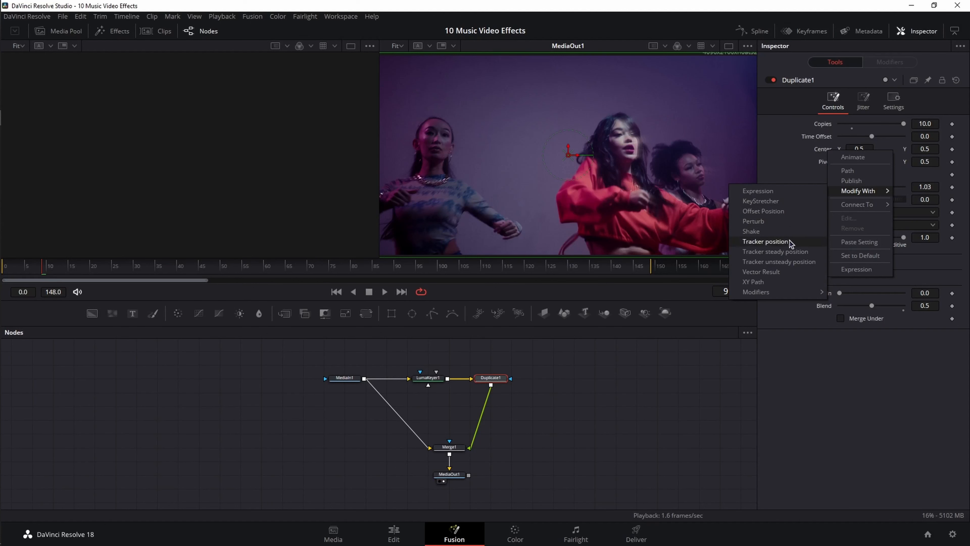
left_click(786, 231)
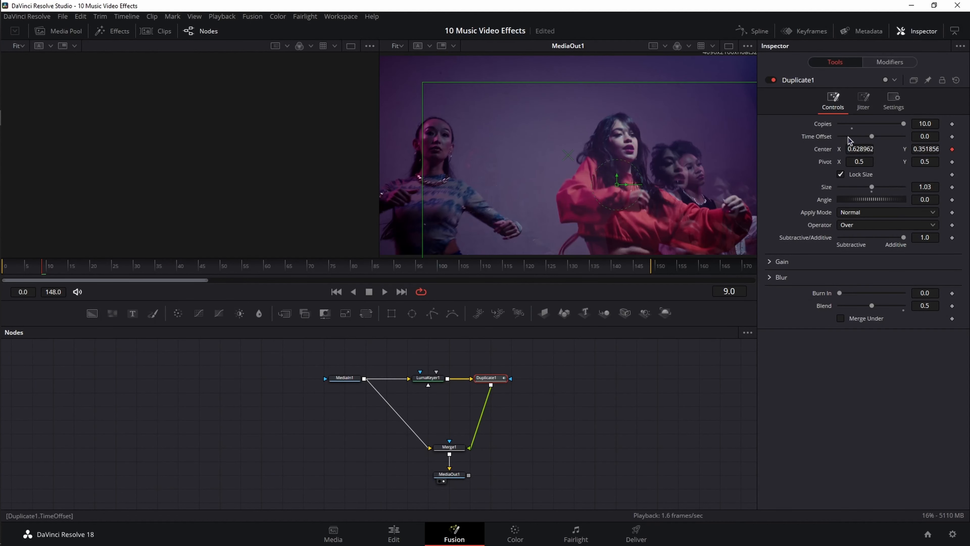
Set the Minimum to 0.4 and the Maximum to 0.6 for the Shake on the Duplicate's Center
left_click(896, 63)
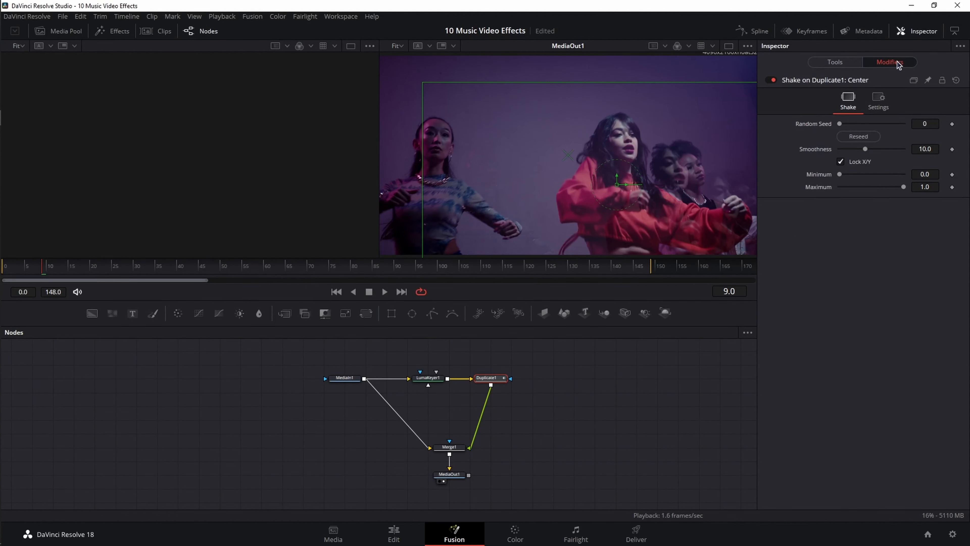
left_click(926, 174)
type("0")
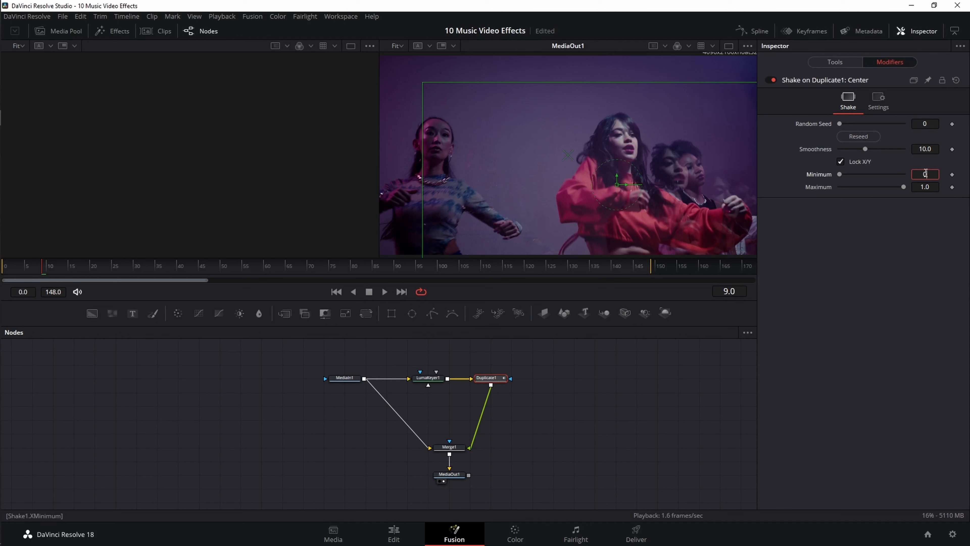
type(".4")
key("Tab")
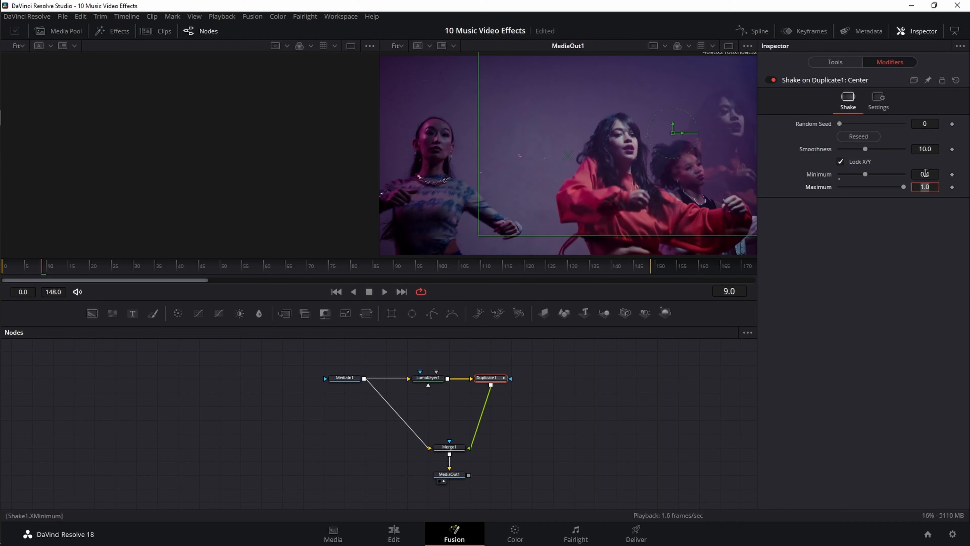
type("0.6")
key("Return")
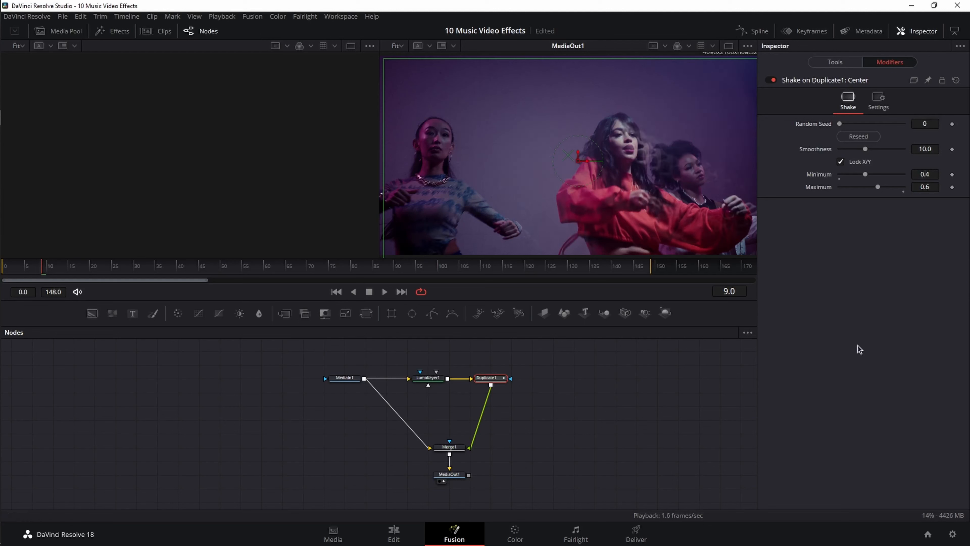
left_click(834, 63)
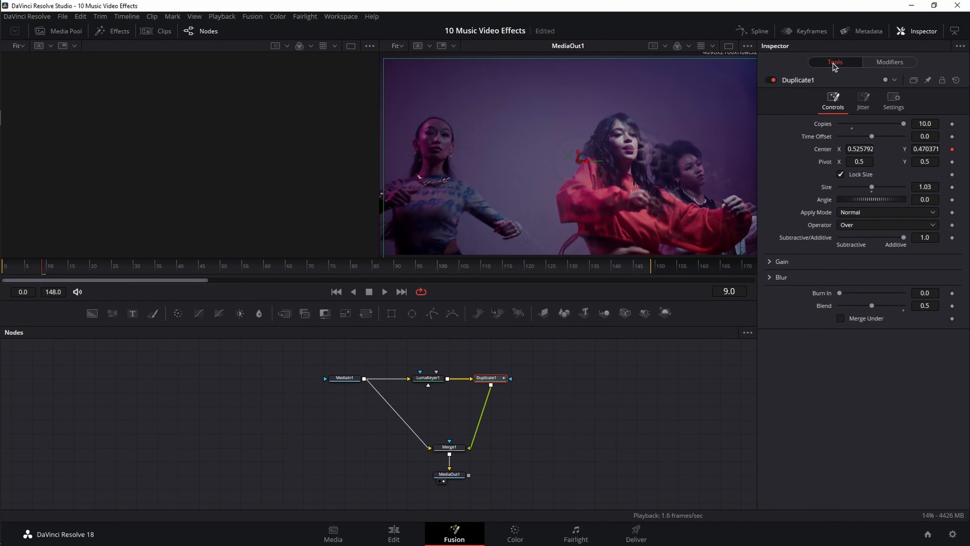
Set the Blur of the Duplicate node to 0.01
left_click(770, 277)
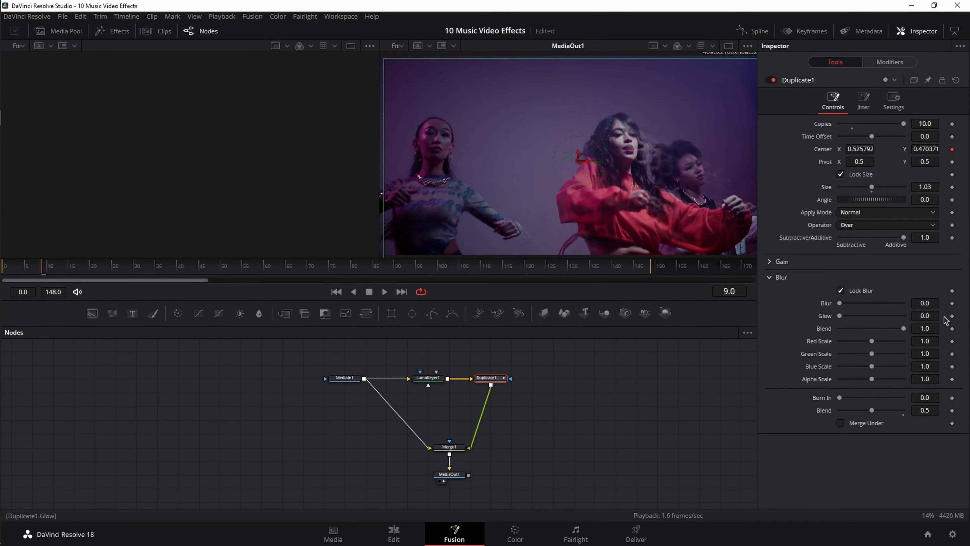
left_click(924, 304)
type("0.01")
key("Return")
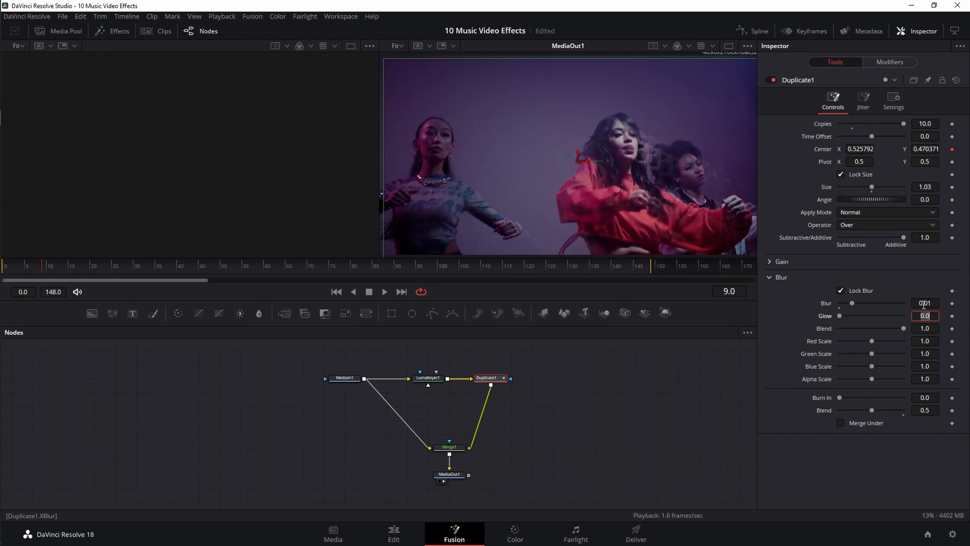
Set Merge1's Edges to Mirror and turn off processing of its red channel
left_click(455, 447)
left_click(862, 296)
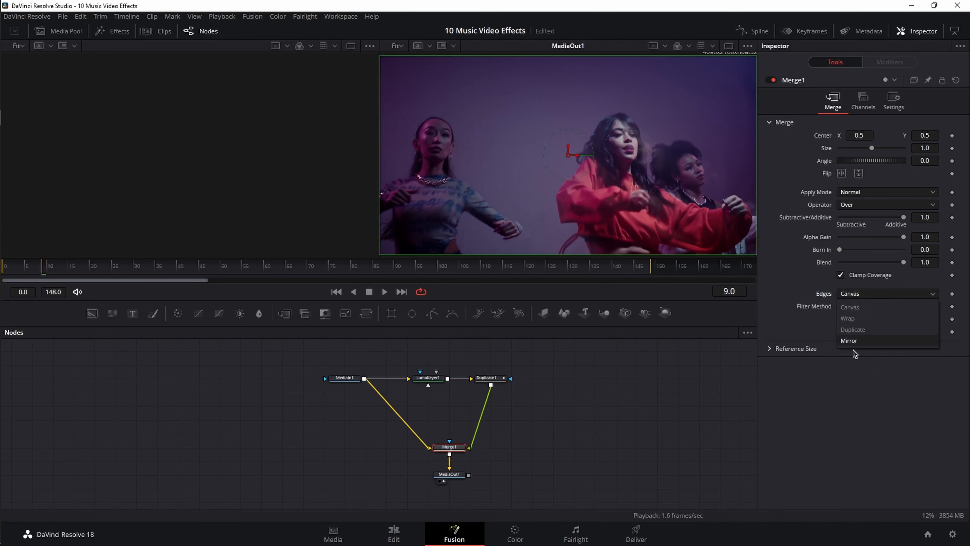
left_click(853, 341)
left_click(897, 108)
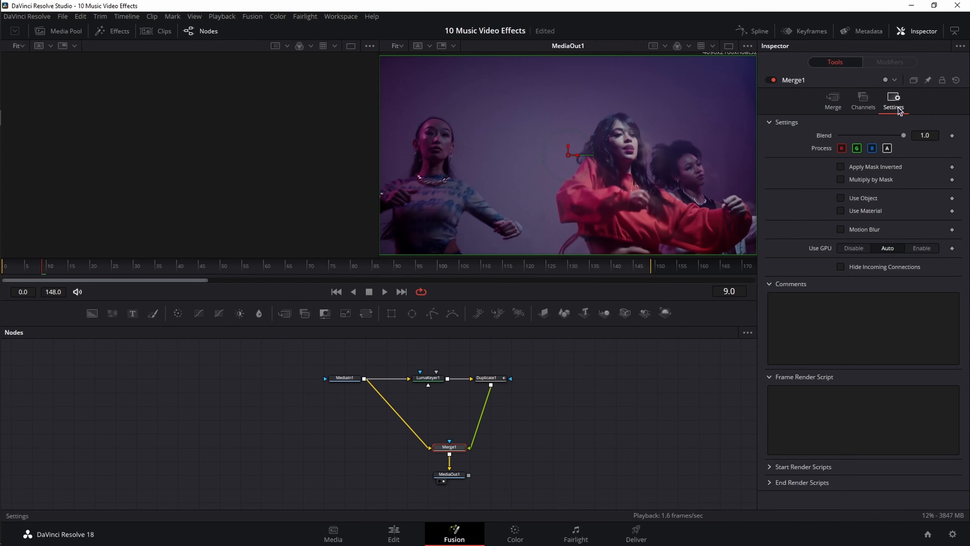
left_click(843, 149)
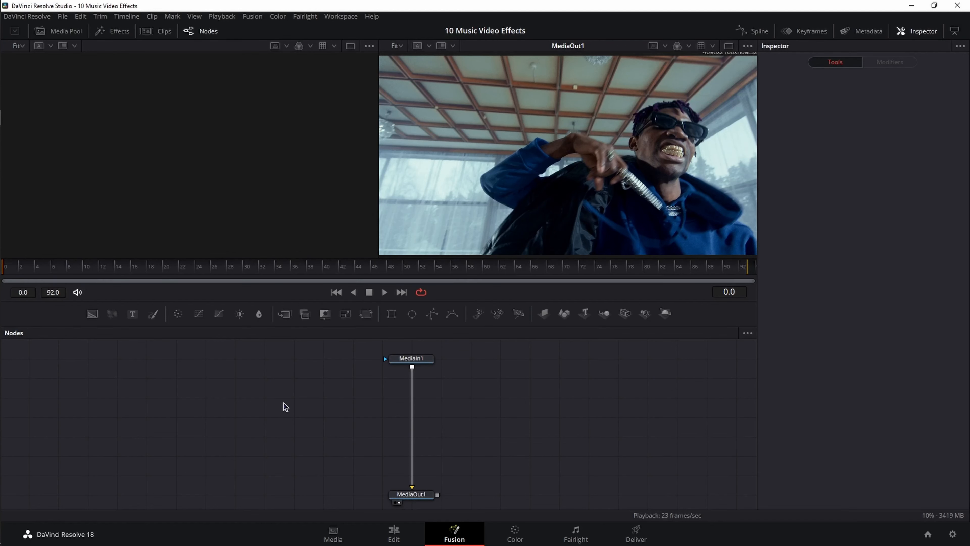
Add a Prism Blur node between MediaIn1 and MediaOut1 in the sunglasses performer's composition
key("shift+space")
type("duppris")
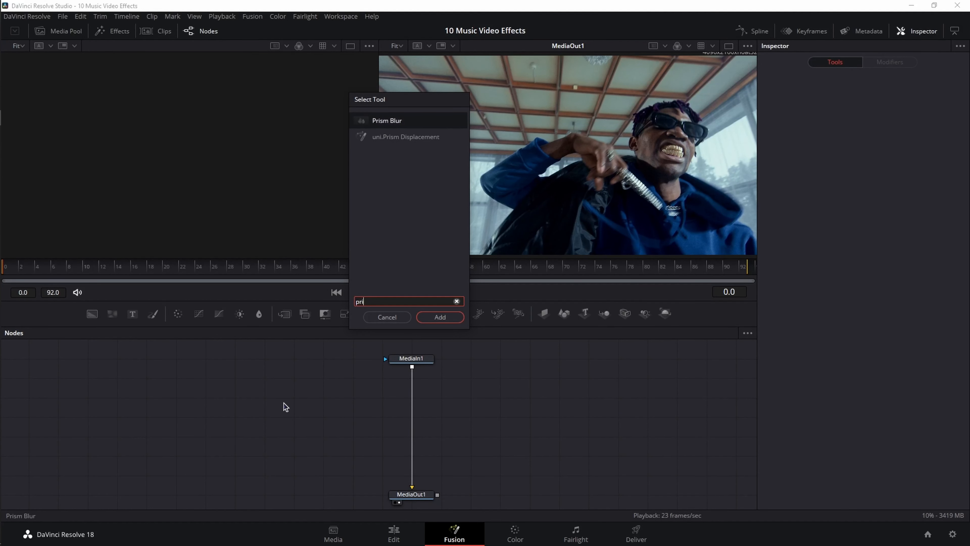
key("Return")
left_click_drag(294, 396, 413, 421)
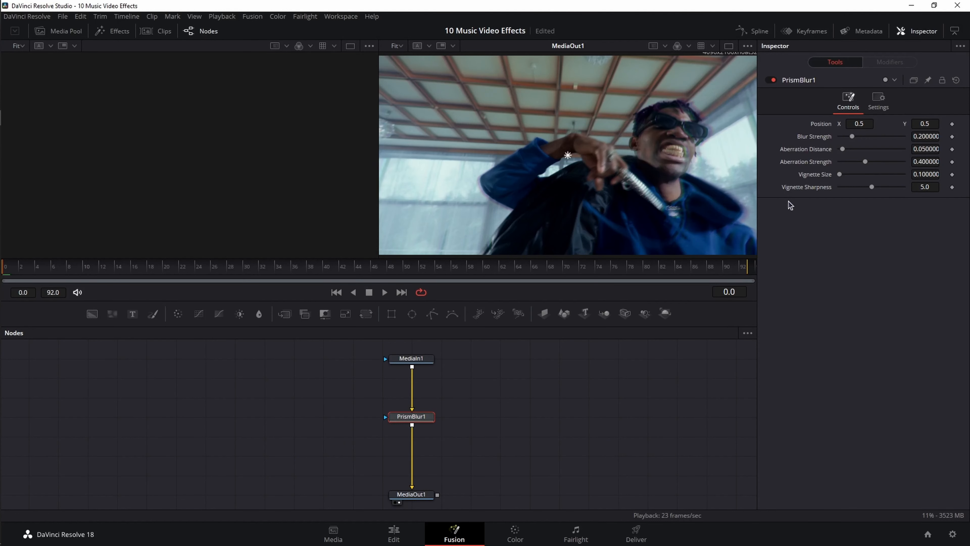
Set the Prism Blur's Blur Strength to 0.23, Aberration Distance to 0.22 and Aberration Strength to 0.46
left_click(931, 136)
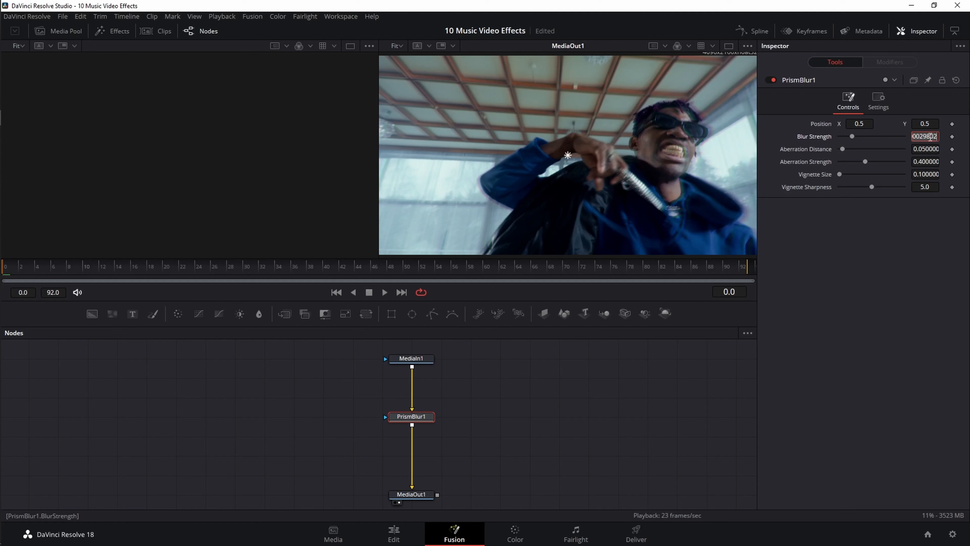
type("0.23")
key("Tab")
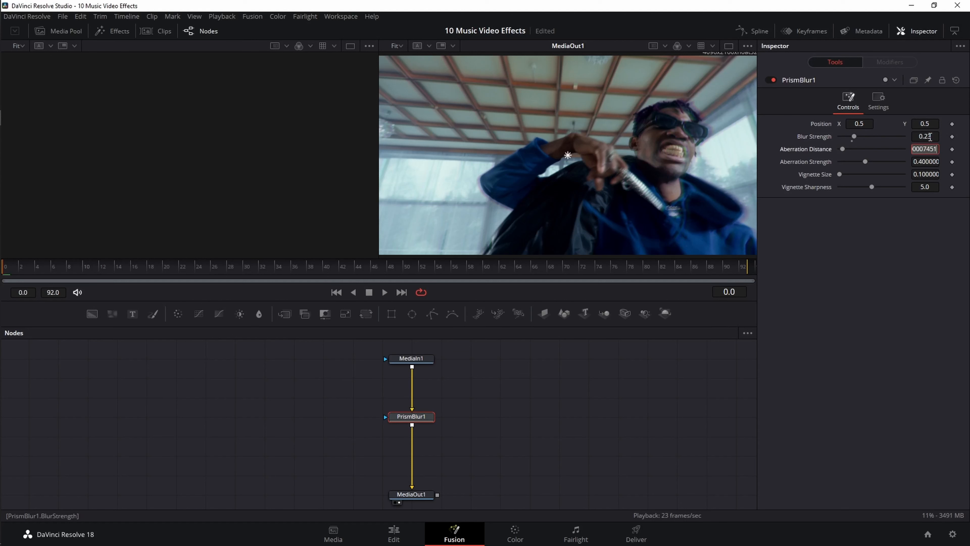
type("0.22")
key("Tab")
type("0.")
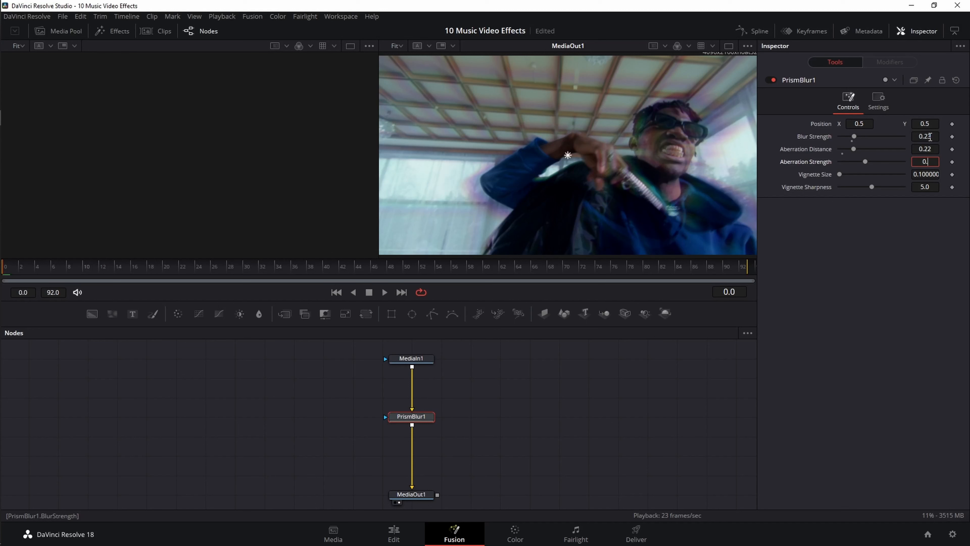
type("46")
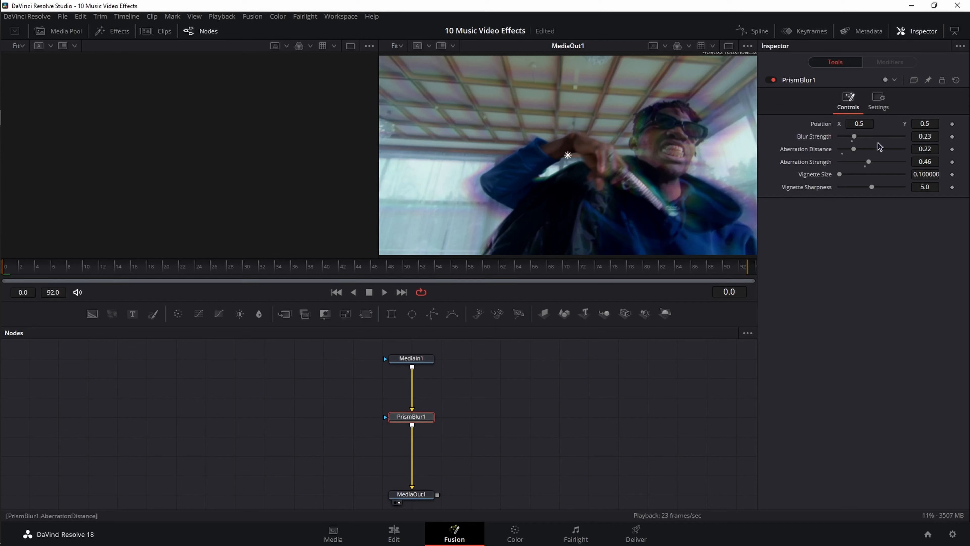
Set the Prism Blur's X position to 0.57
left_click(863, 124)
type("0.57")
key("Return")
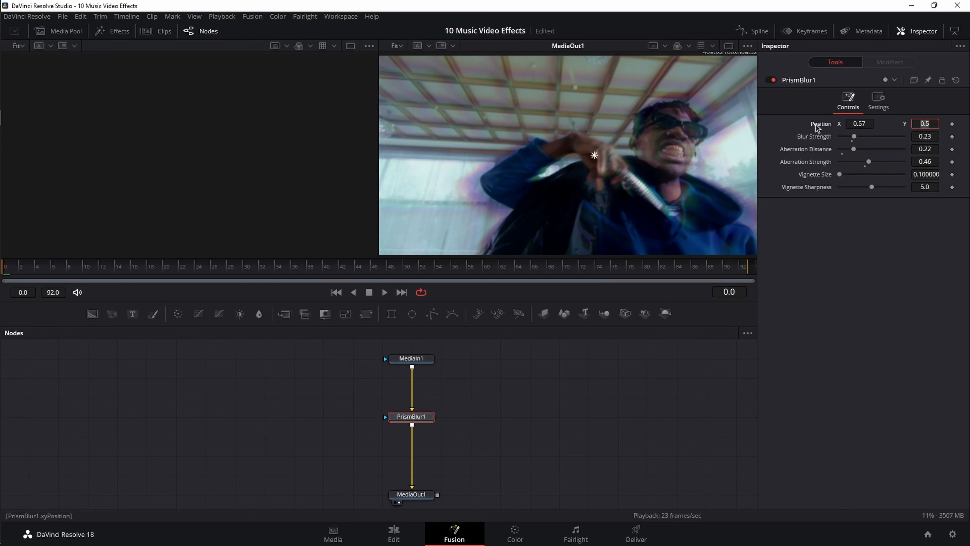
Modify the Prism Blur's Position with an XY Path and remove the animation from the path's X and Y values
right_click(817, 126)
mouse_move(852, 169)
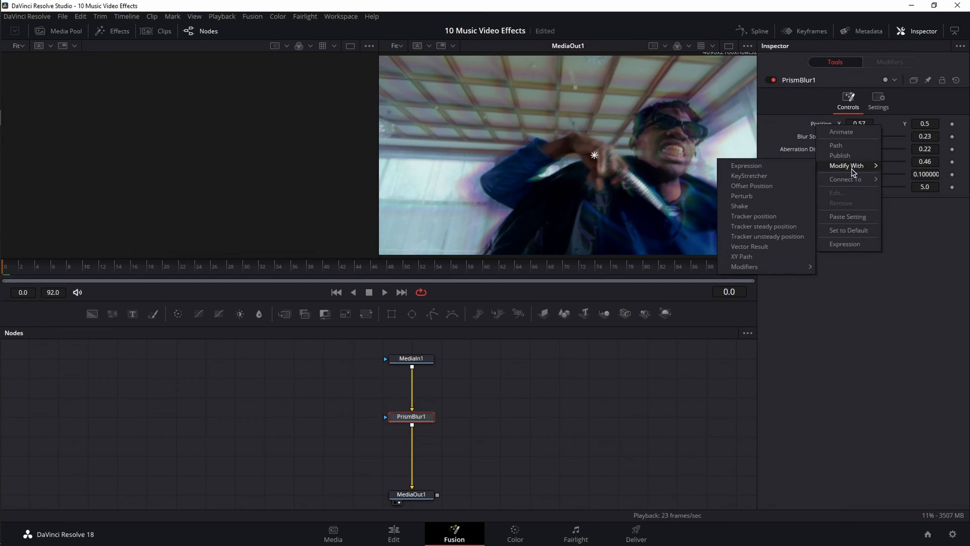
left_click(742, 256)
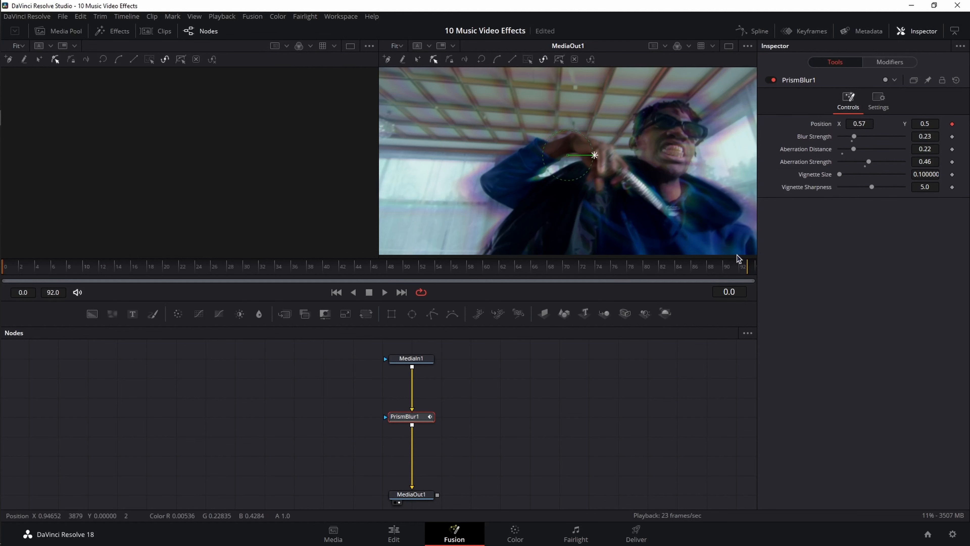
left_click(893, 65)
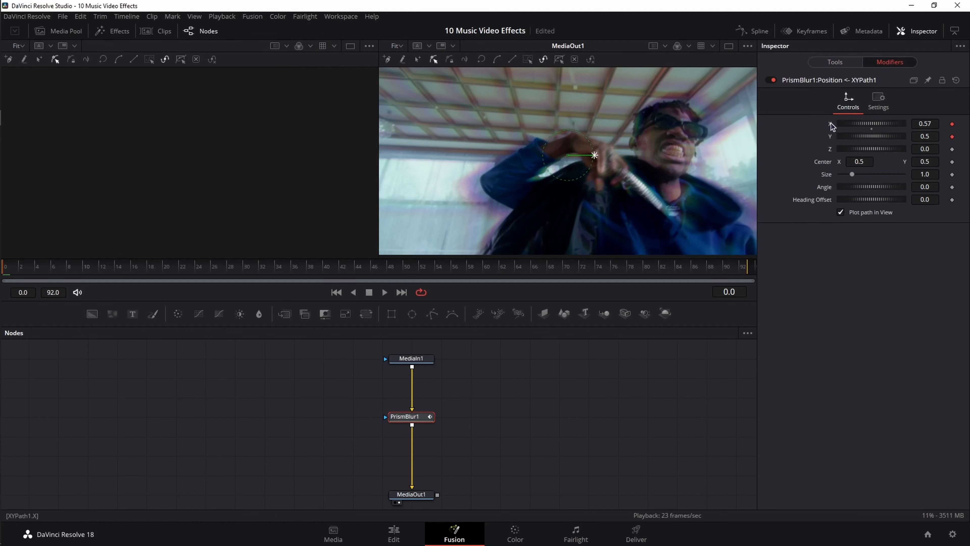
key("ctrl+z")
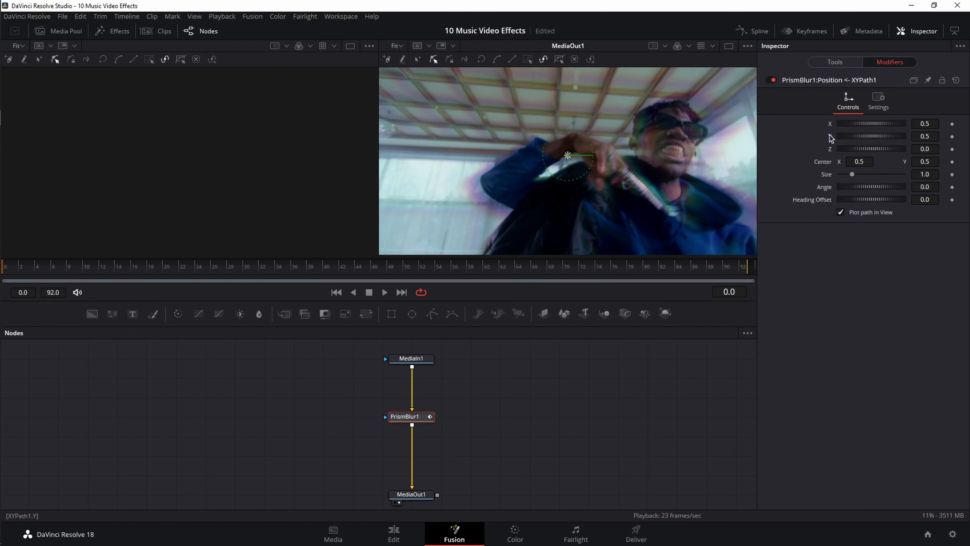
Modify the X value of the Prism Blur's XY Path with a Shake
right_click(831, 126)
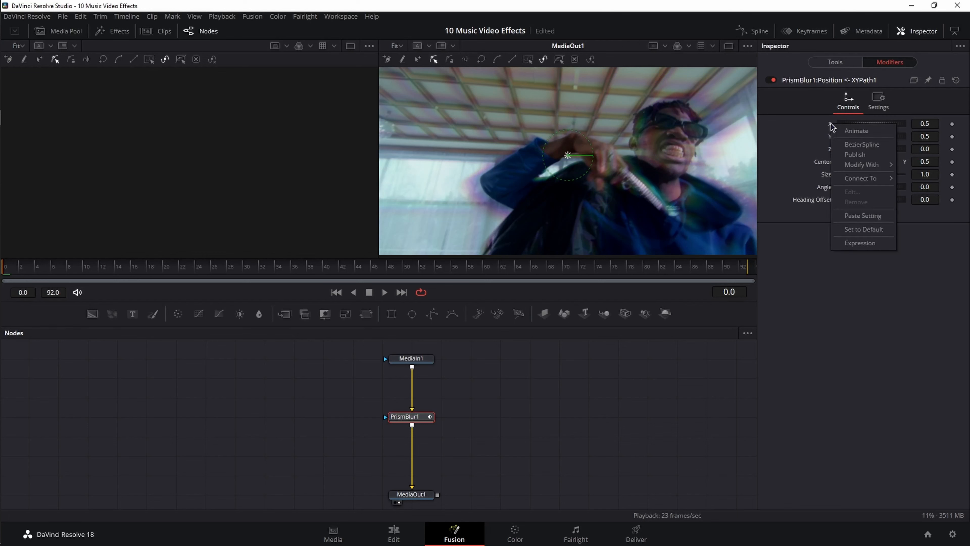
mouse_move(864, 164)
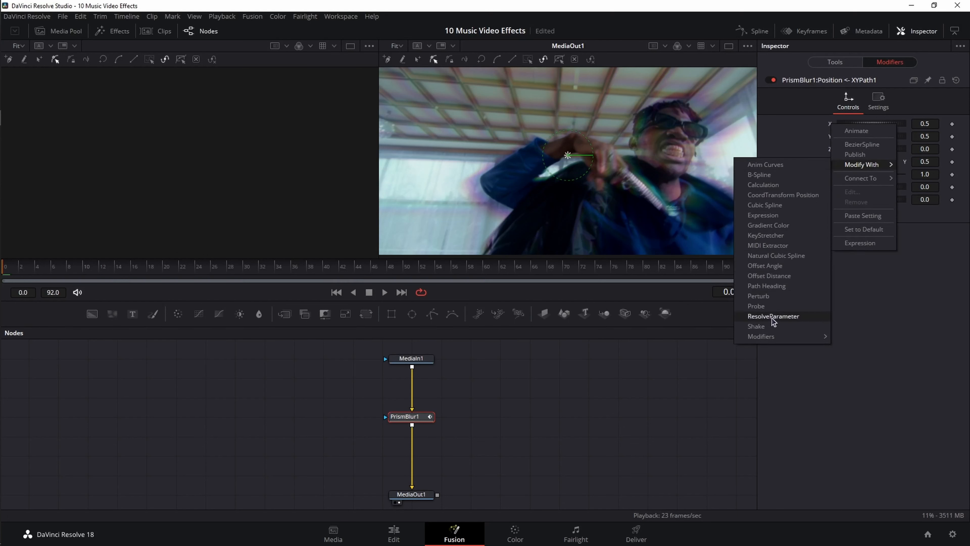
left_click(773, 326)
Set the XY Path Shake's Smoothness to 15, Minimum to -0.7 and Maximum to 1.4, and play the result
type("15")
key("Tab")
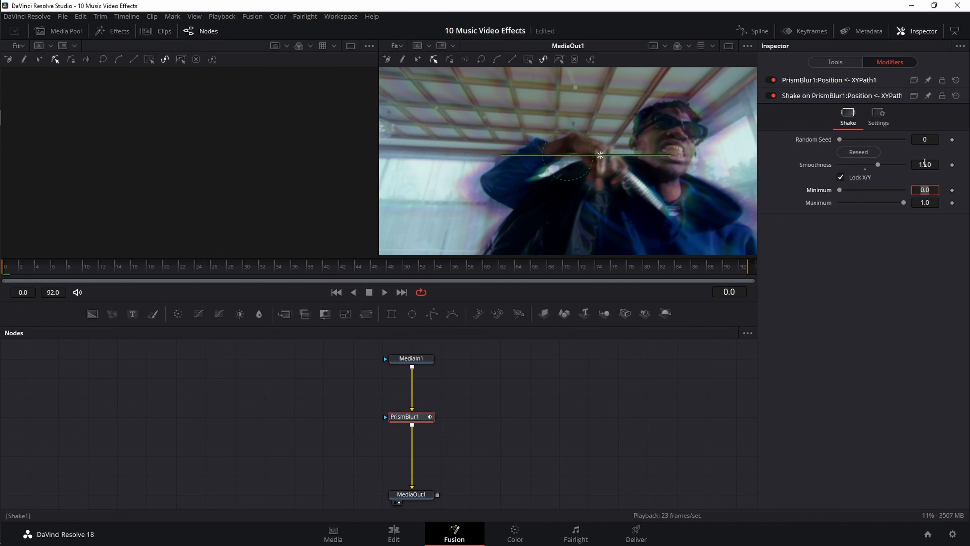
type("-")
key("Tab")
type("1")
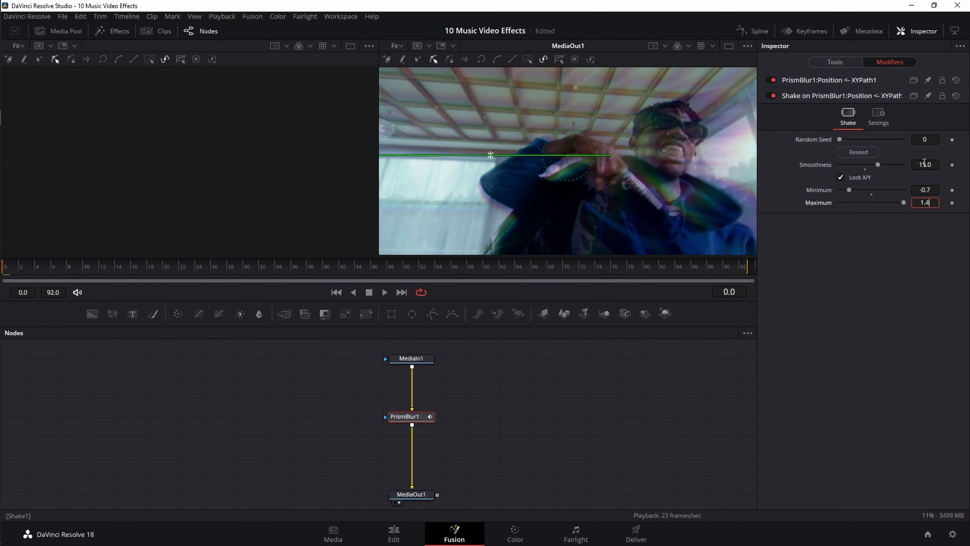
type(".4")
key("Tab")
left_click(384, 292)
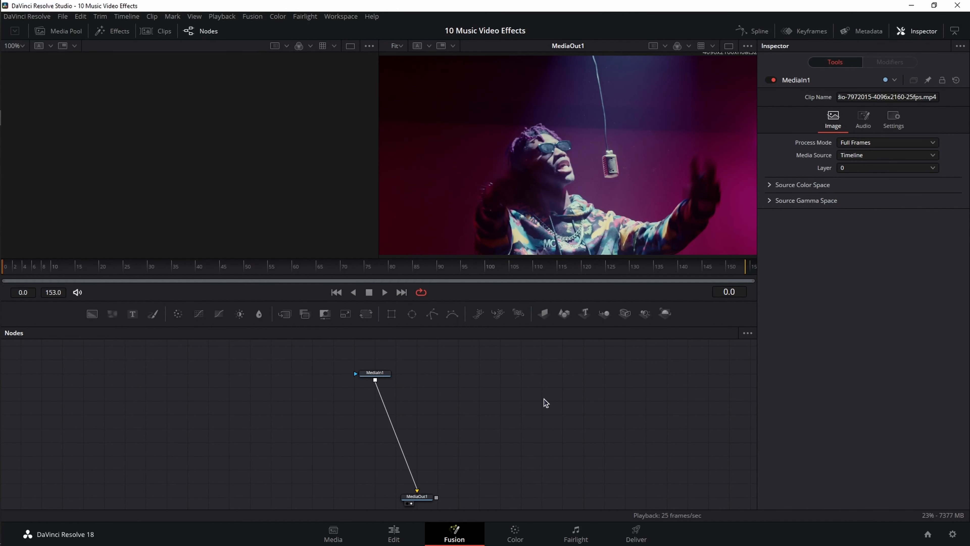
Add a Wand node to the hanging-microphone composition and feed it from MediaIn1
key("shift+space")
type("wand")
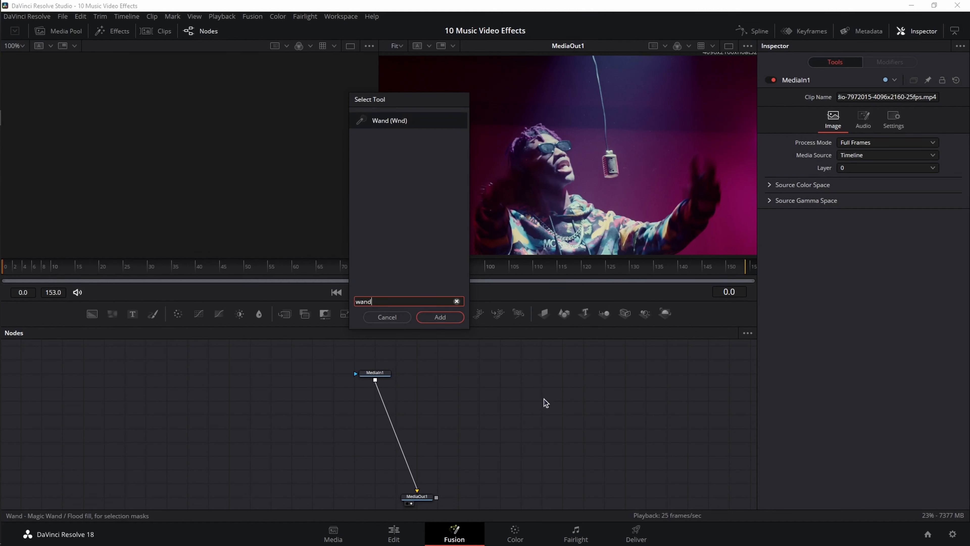
key("Return")
left_click_drag(538, 401, 438, 373)
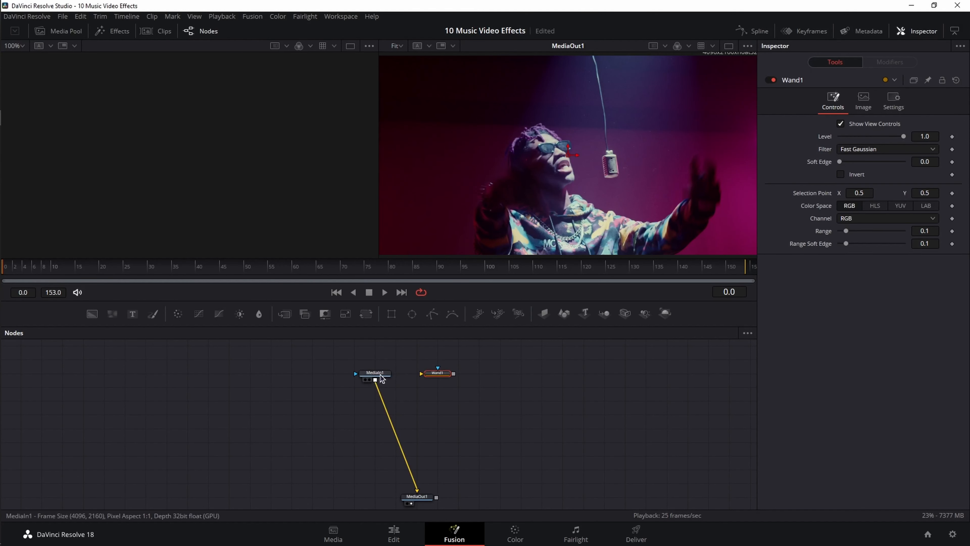
left_click_drag(375, 380, 432, 377)
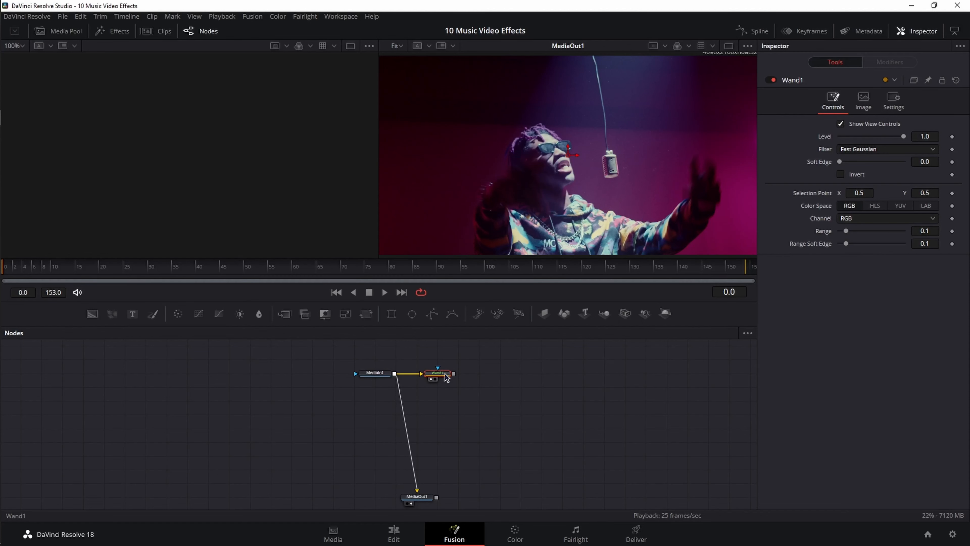
View Wand1, place its selection point on the background at about 0.37, 0.62, and set its Soft Edge to 0.01
key("1")
left_click_drag(190, 154, 140, 128)
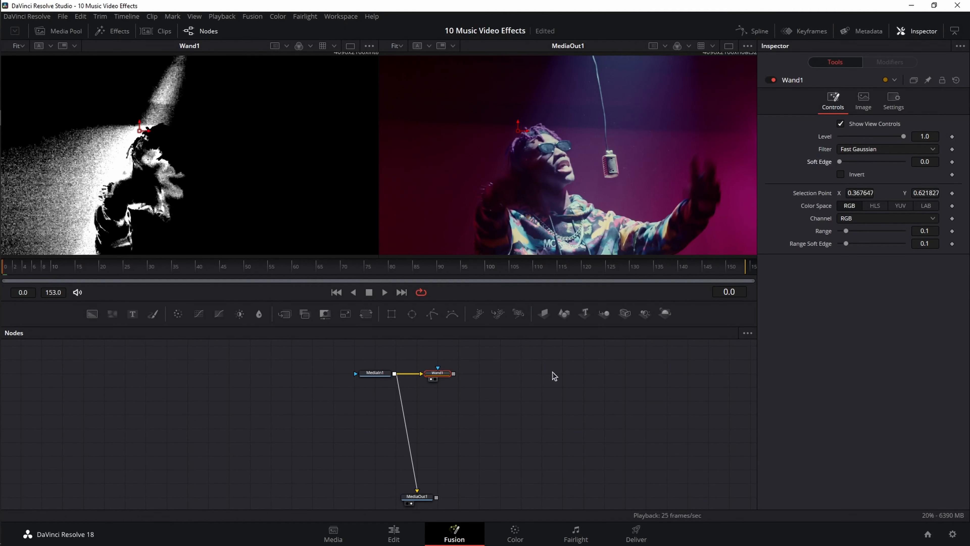
left_click(927, 162)
type("0.01")
key("Return")
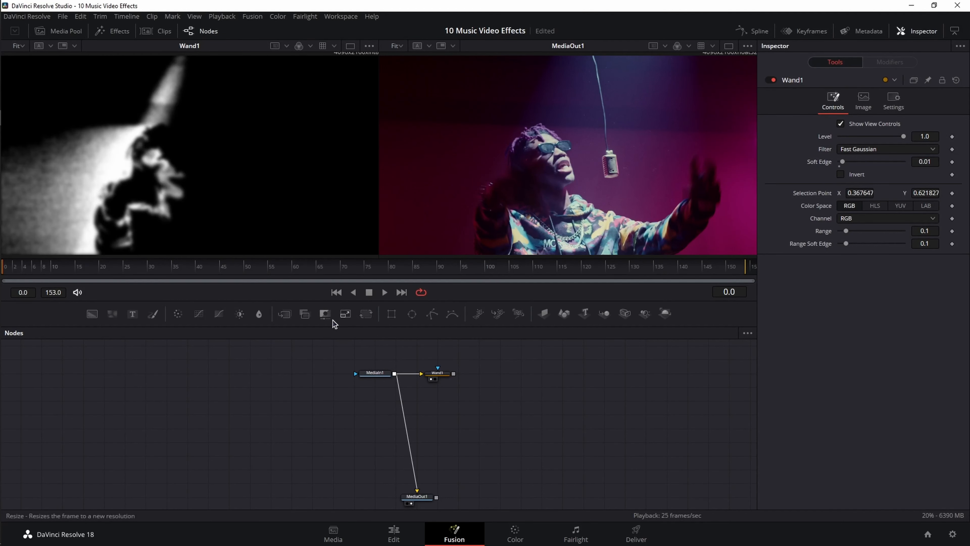
Insert a Transform node between MediaIn1 and MediaOut1 with Edges set to Mirror and Motion Blur enabled
left_click_drag(368, 317, 412, 442)
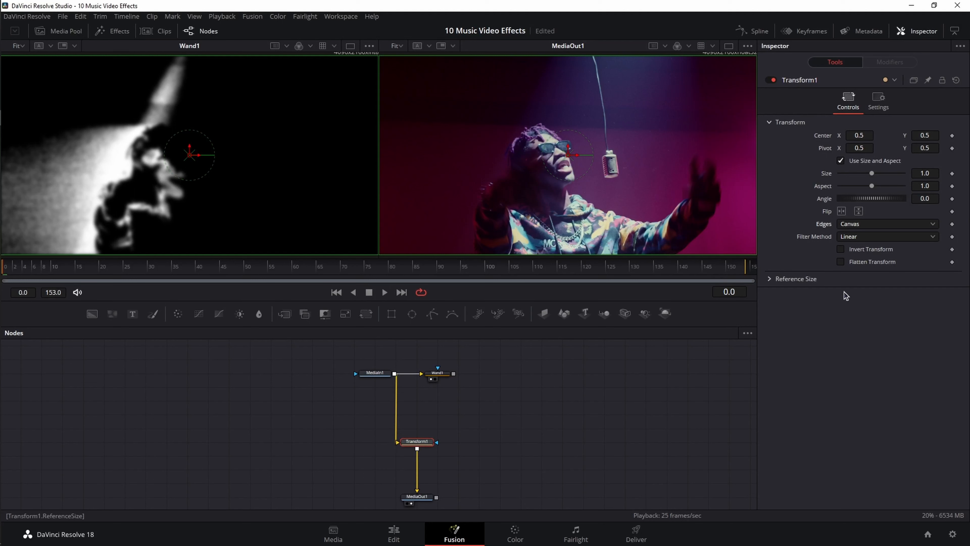
left_click(899, 225)
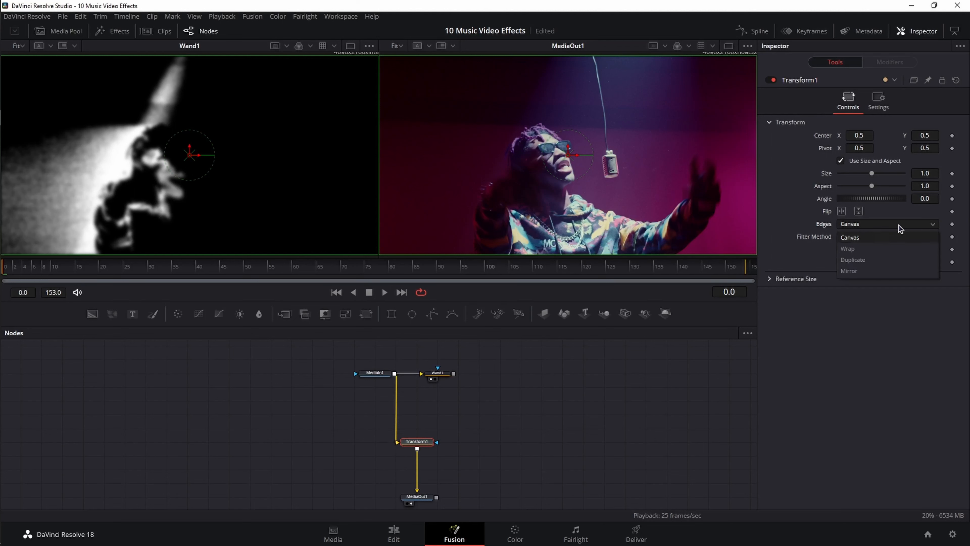
left_click(876, 266)
left_click(878, 100)
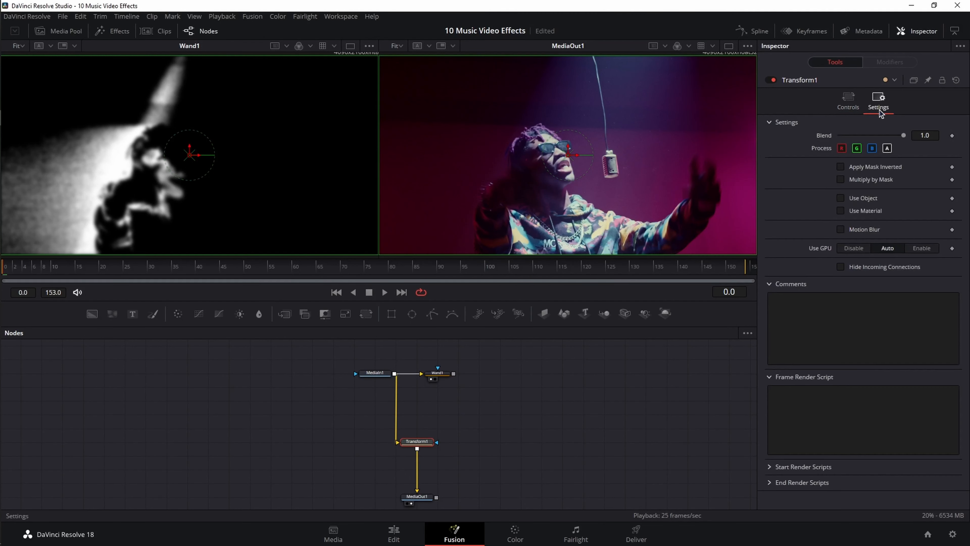
left_click(842, 230)
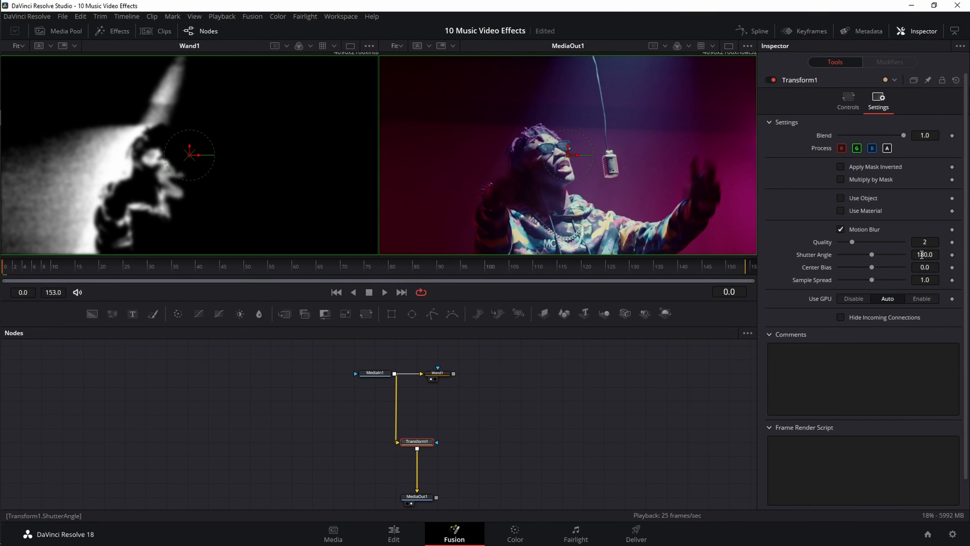
Modify the Center of Transform1 with a Shake and show the Shake's settings
left_click(848, 102)
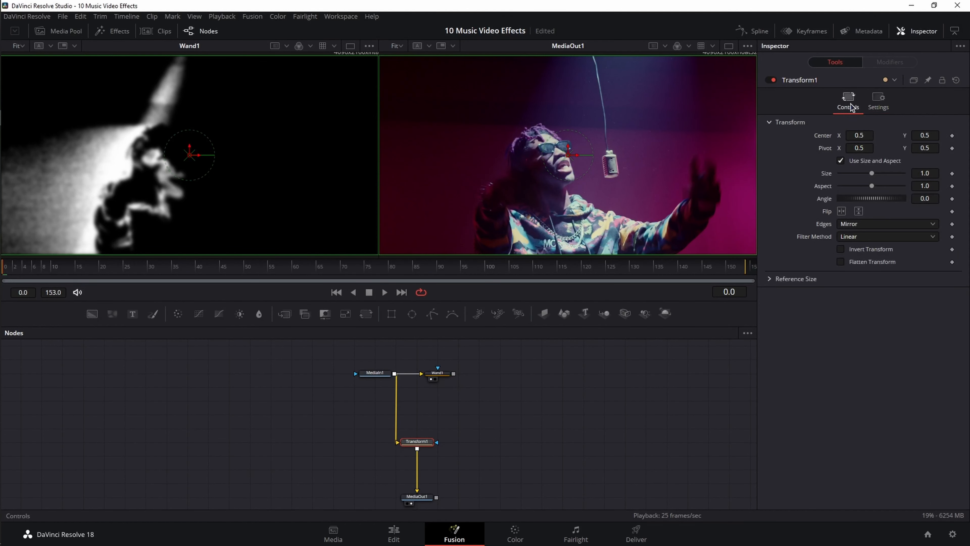
right_click(822, 135)
mouse_move(851, 176)
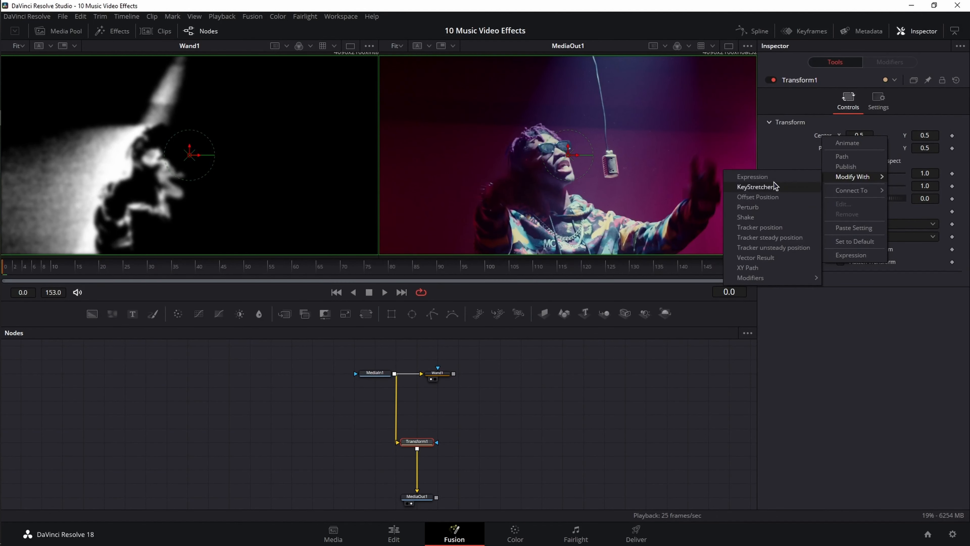
left_click(759, 218)
left_click(900, 65)
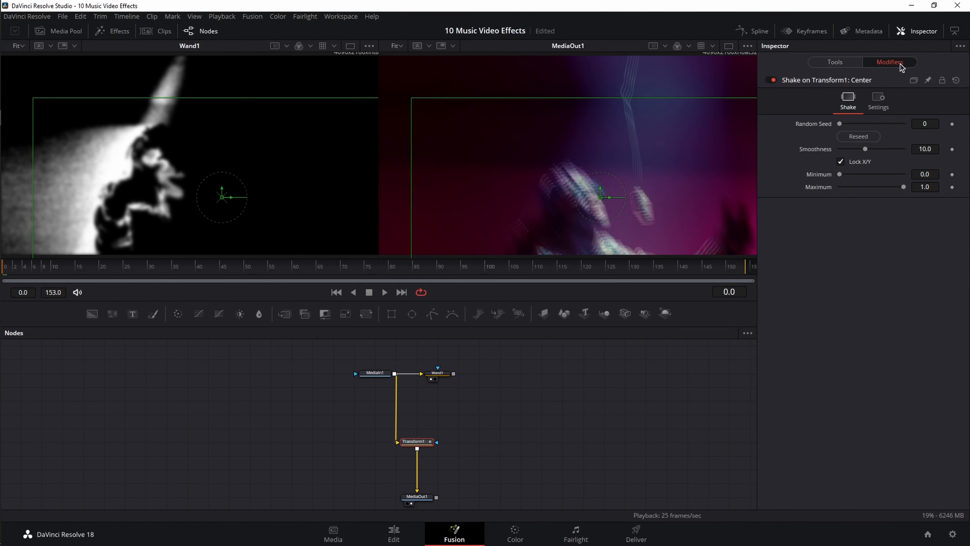
Set the Shake's Smoothness to 3, Minimum to 0.4 and Maximum to 0.7, and connect Wand1 as the mask of Transform1
double_click(921, 149)
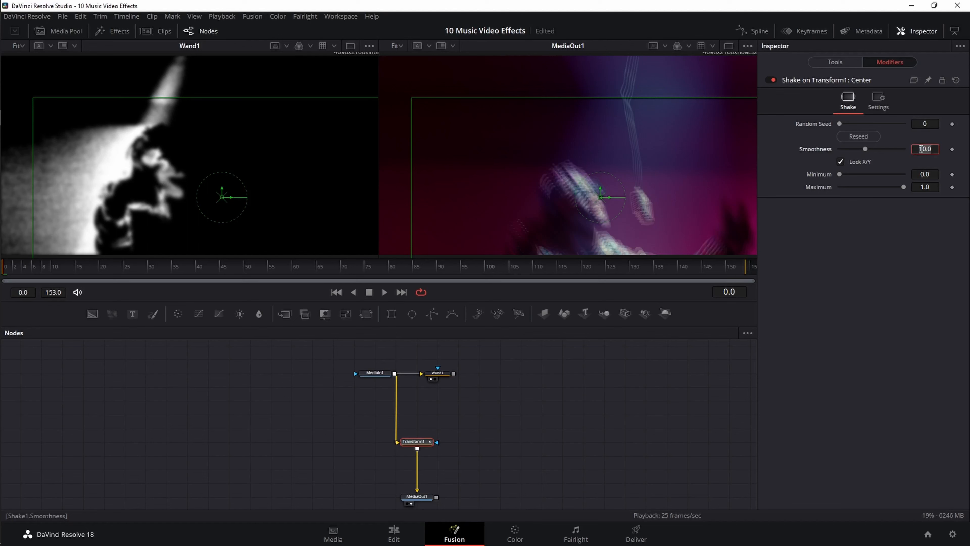
type("3")
key("Tab")
type("0.")
key("Tab")
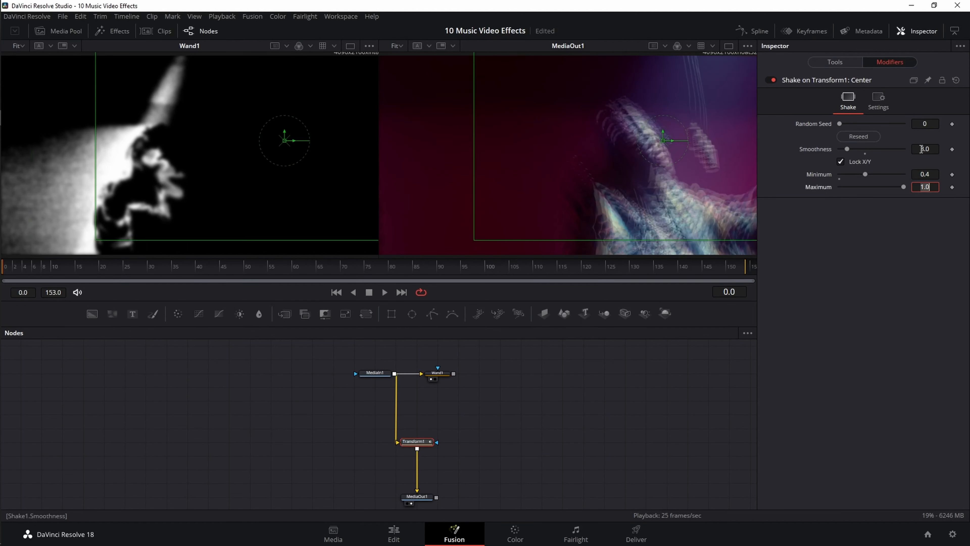
type("0.7")
key("Return")
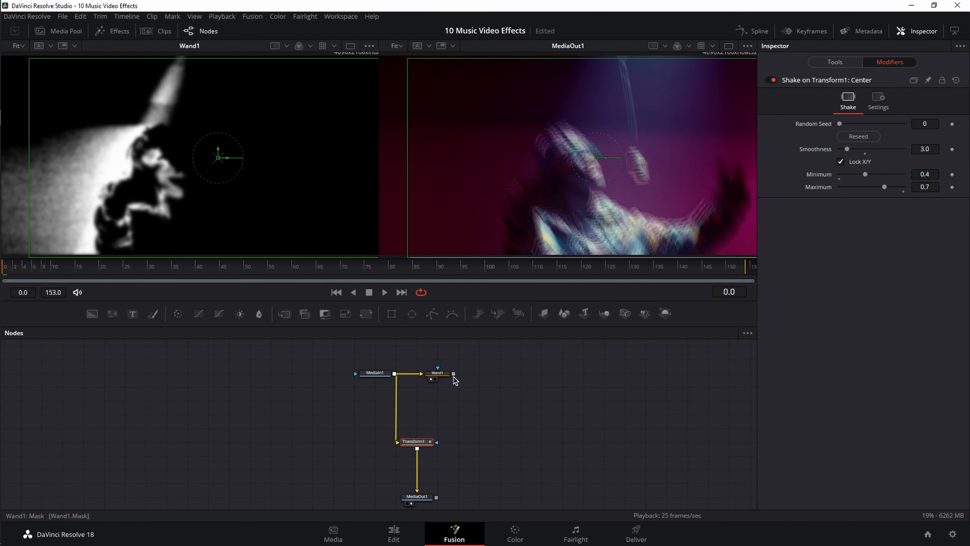
left_click_drag(453, 377, 436, 443)
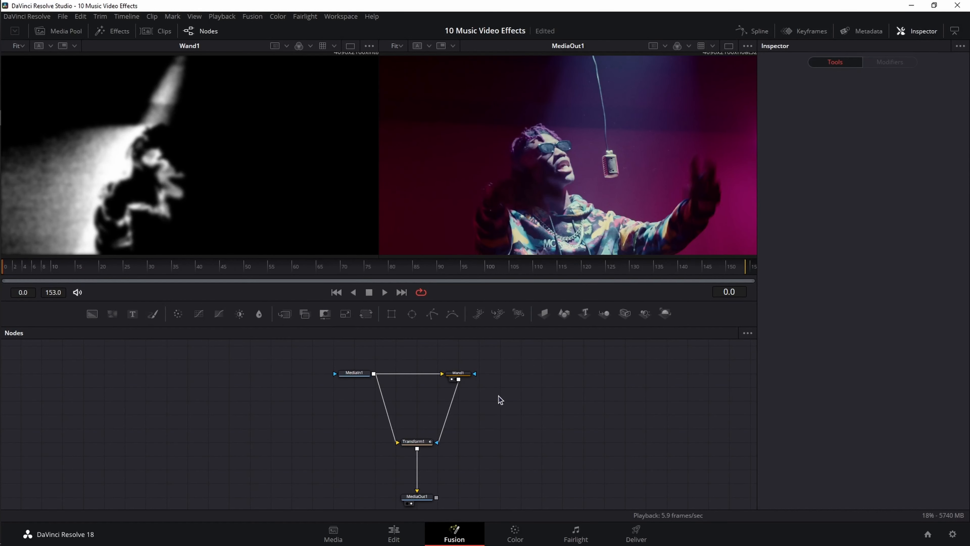
Add a Glow node and insert it between Transform1 and MediaOut1
key("shift+space")
type("glow")
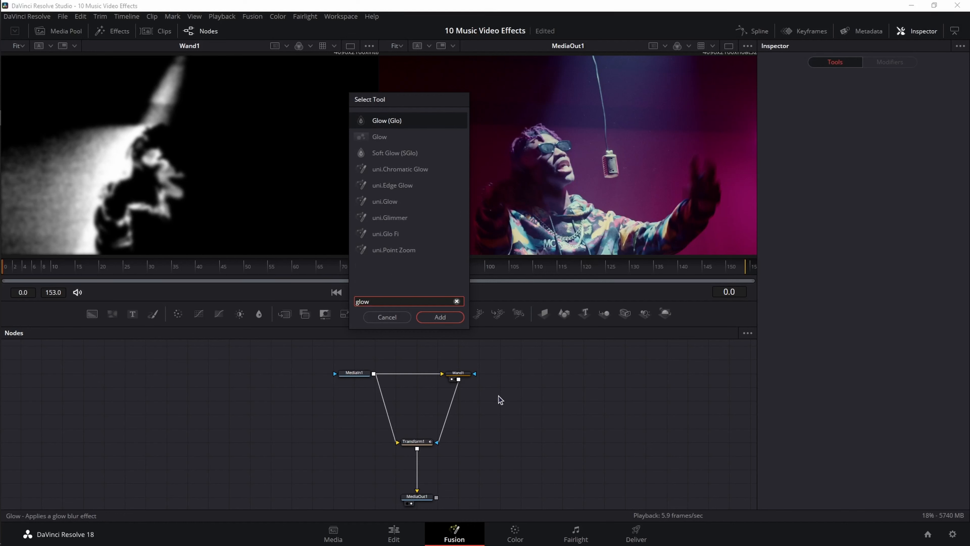
key("Return")
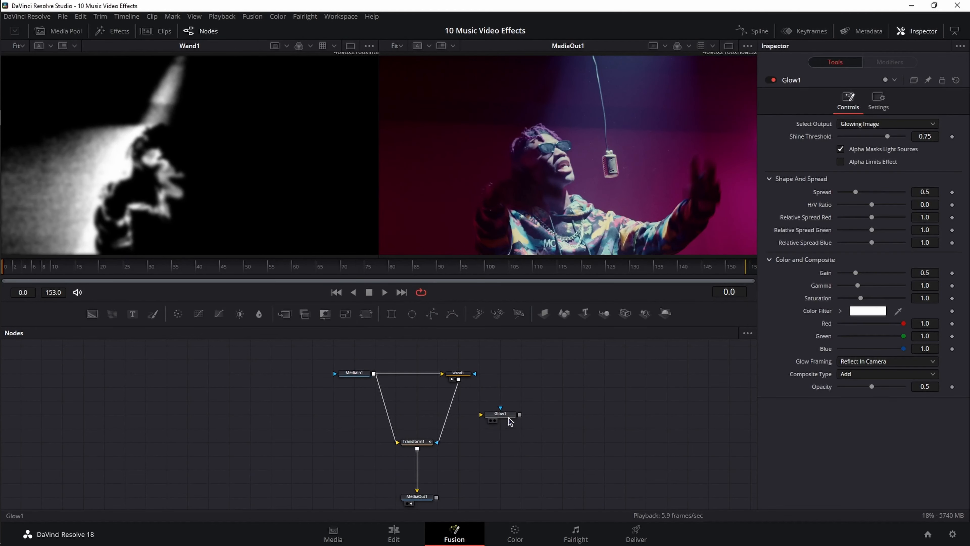
left_click_drag(509, 417, 420, 475)
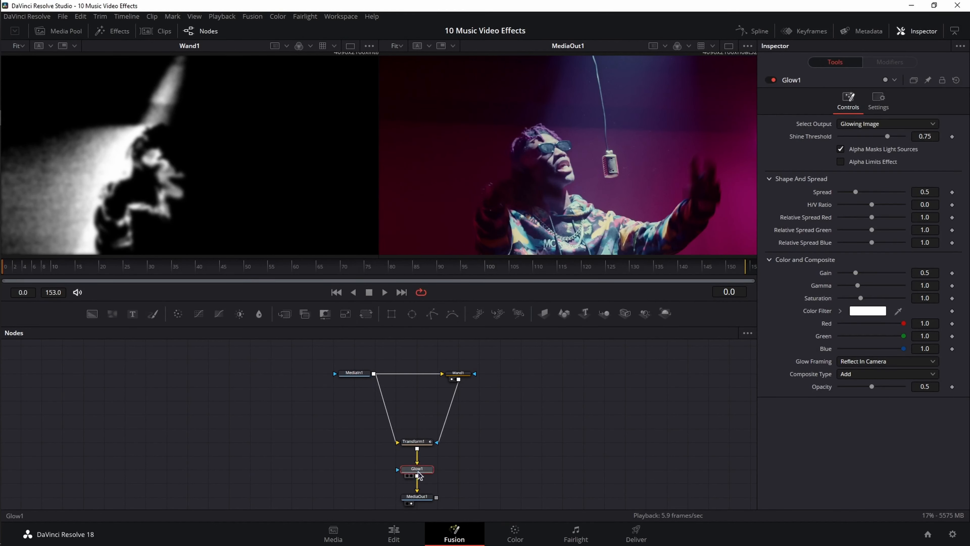
Set Glow1's Shine Threshold to 0.17, Spread to 0.18 and Gain to 0.9
left_click(922, 136)
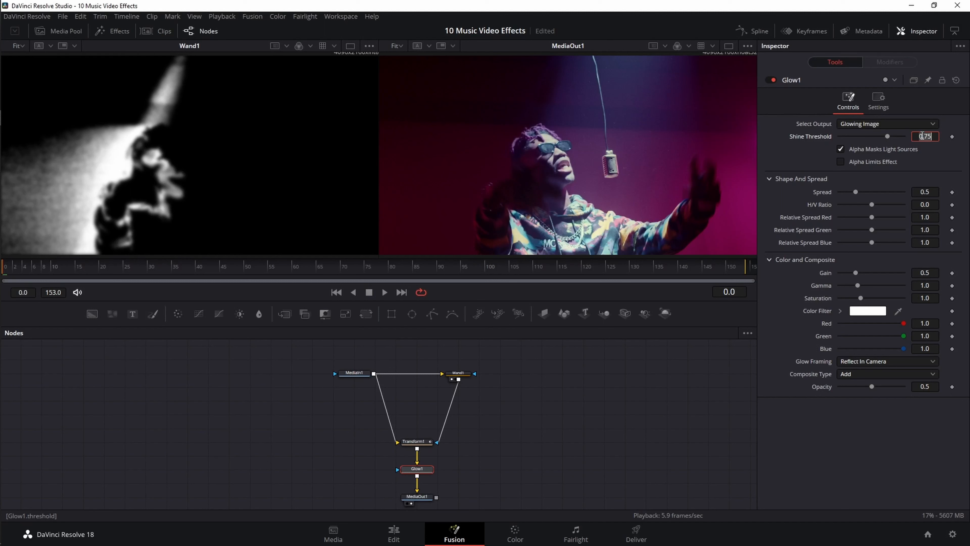
key("BackSpace")
key("BackSpace")
key("BackSpace")
key("Tab")
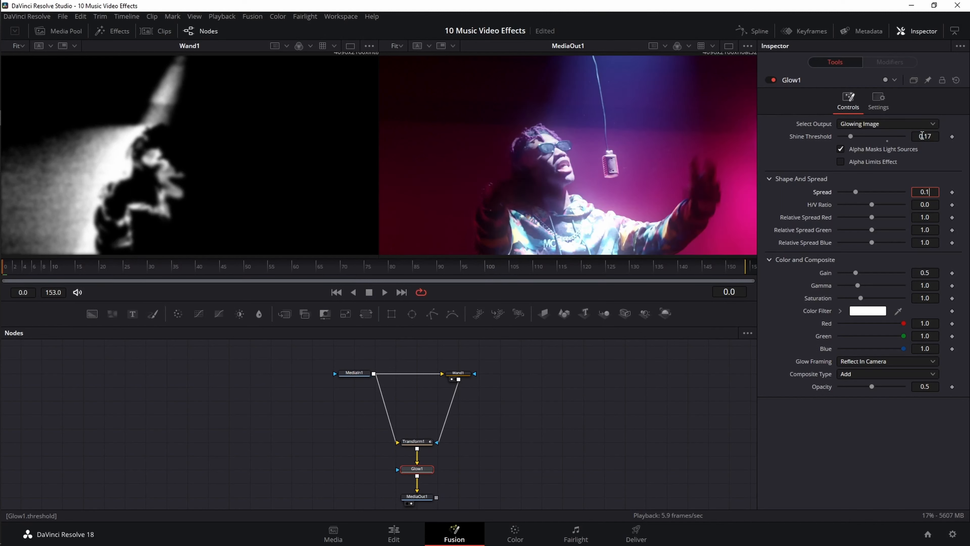
left_click(929, 272)
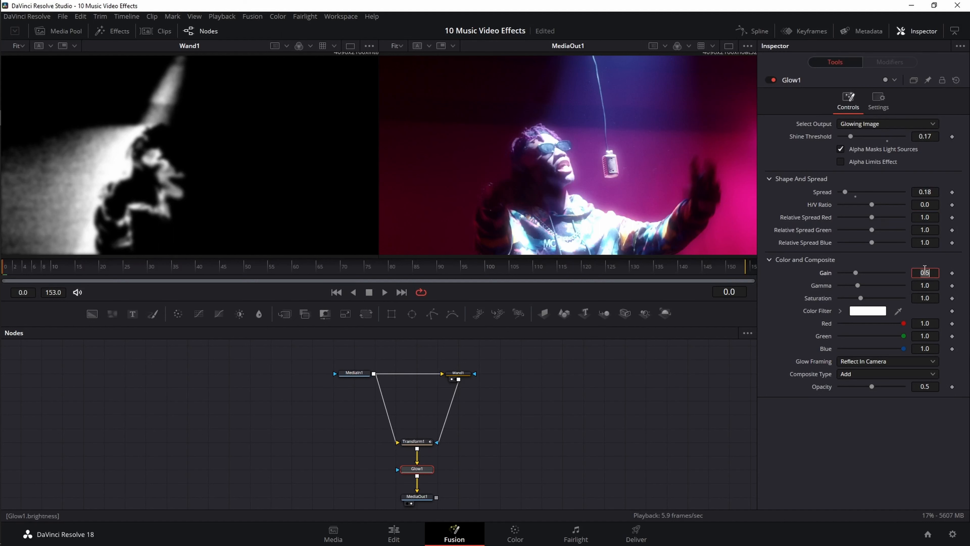
type("0.9")
key("Tab")
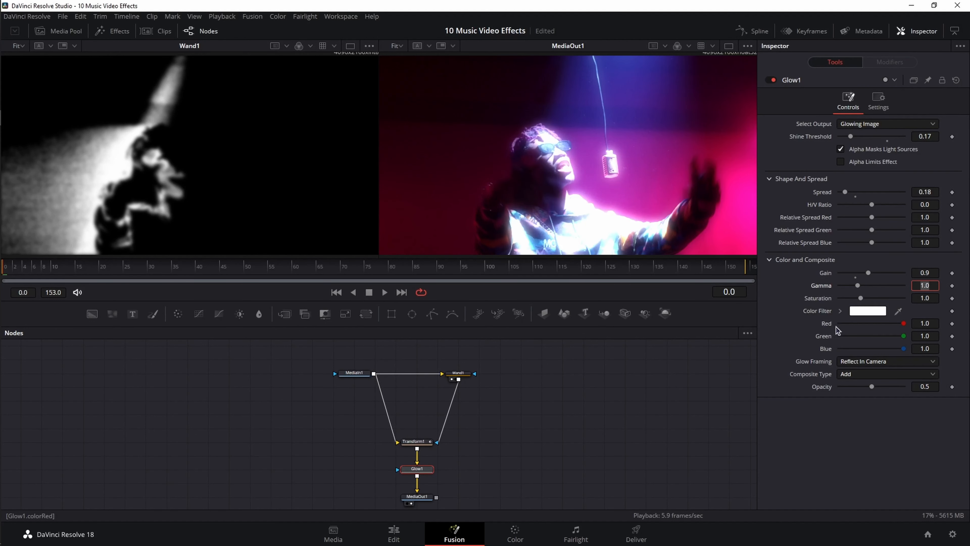
Modify the Red value of Glow1's Color Filter with a Shake and check the modifier's settings
right_click(827, 324)
mouse_move(867, 376)
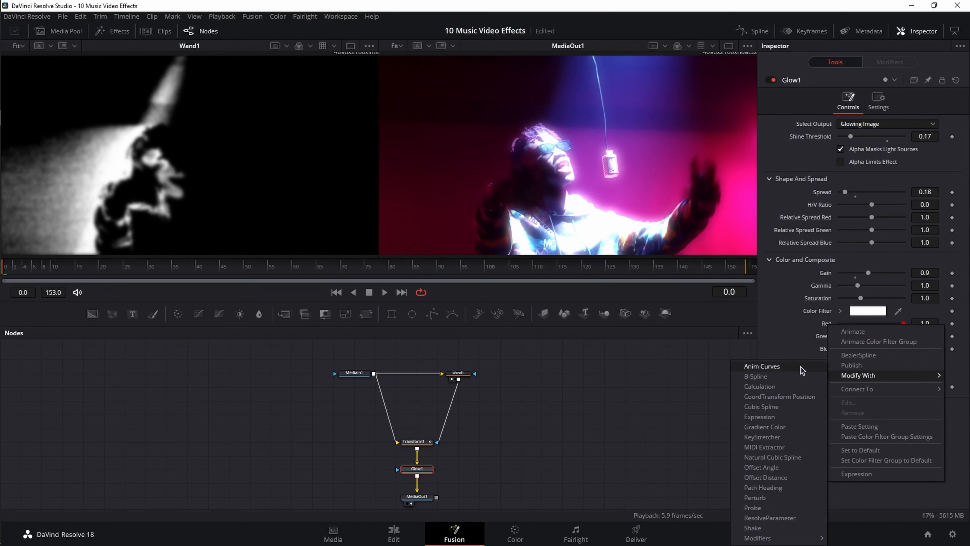
left_click(756, 528)
left_click(890, 62)
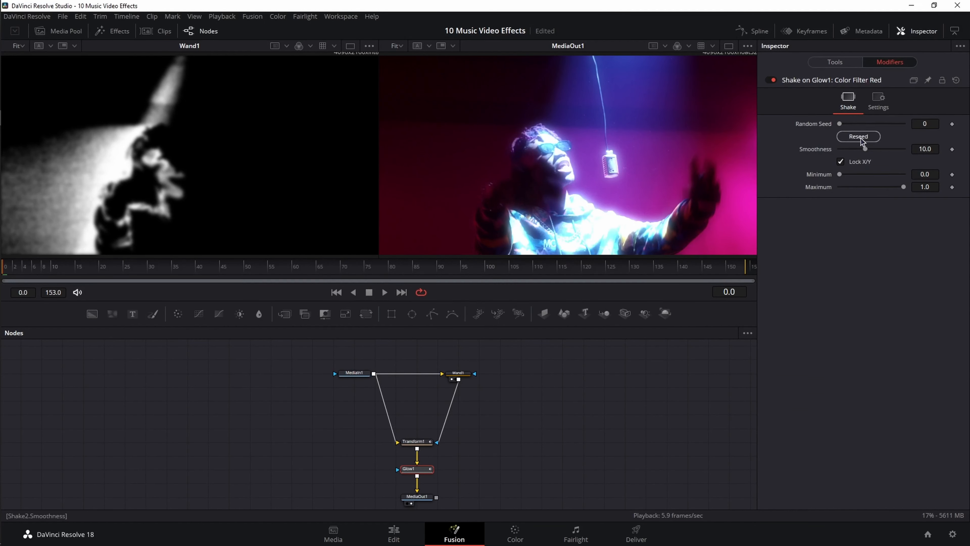
left_click(835, 62)
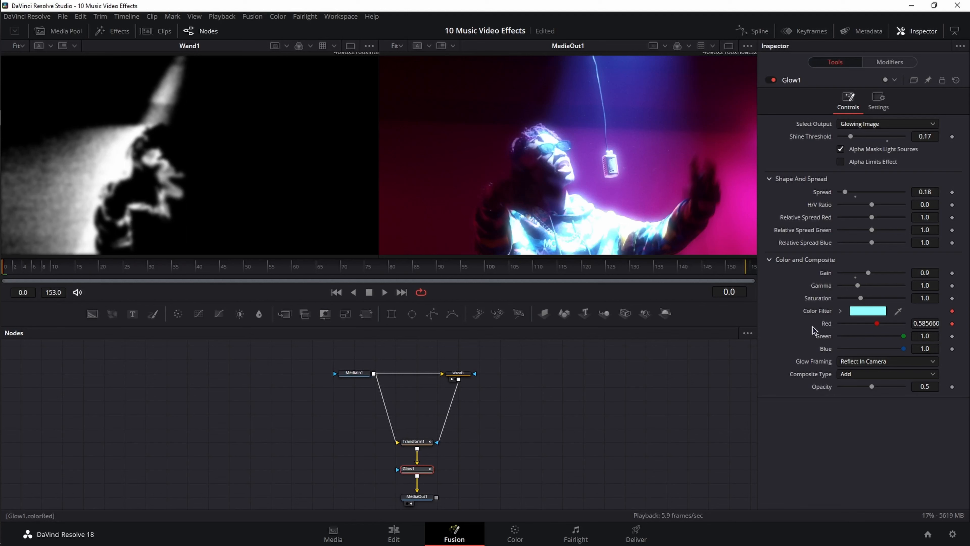
Modify the Green and Blue values of Glow1's Color Filter with Shakes and check their modifiers
right_click(822, 339)
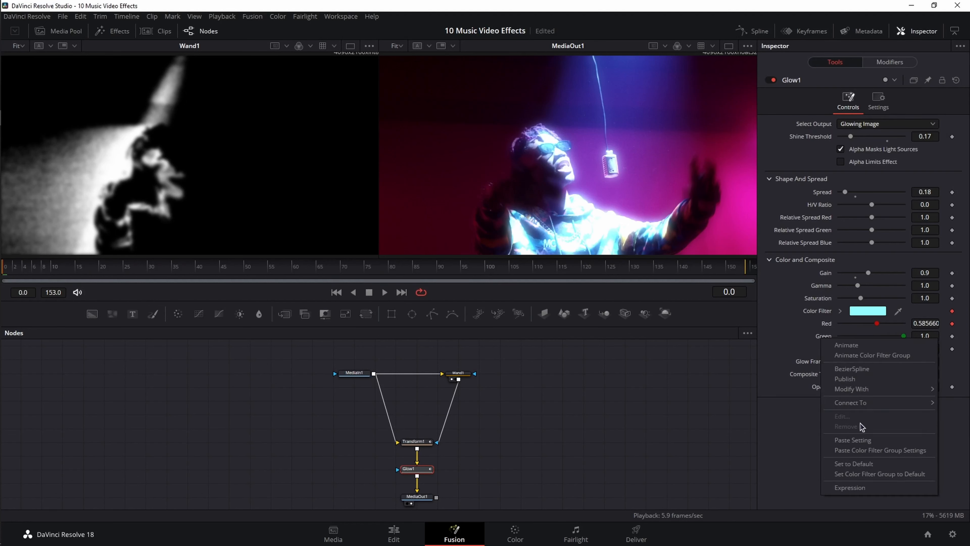
mouse_move(851, 388)
left_click(751, 527)
right_click(825, 348)
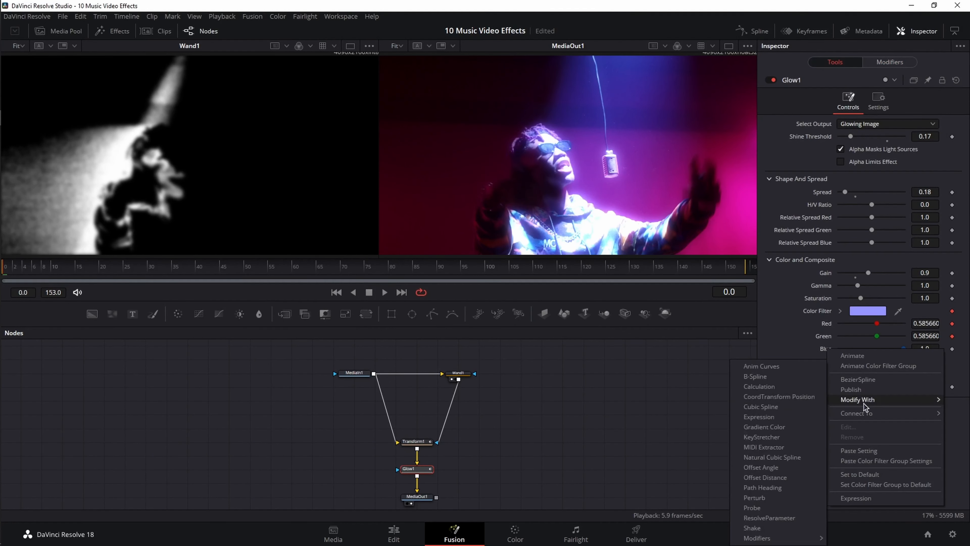
left_click(752, 527)
left_click(890, 61)
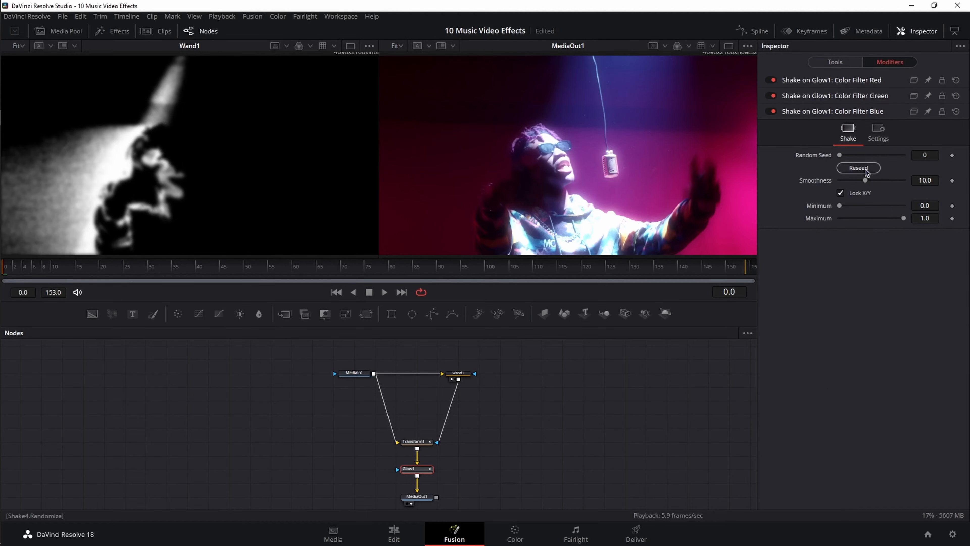
left_click(847, 64)
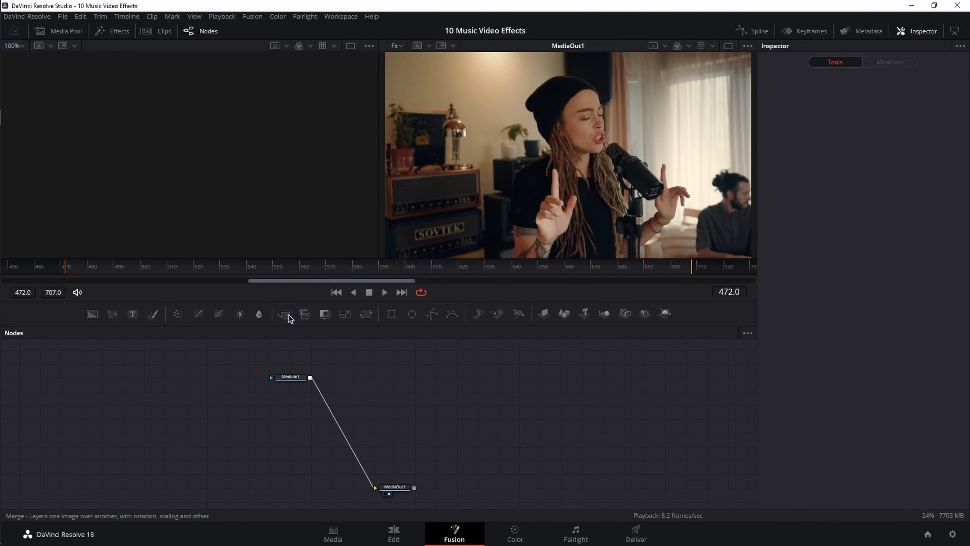
In the studio singer composition, insert a Merge between MediaIn1 and MediaOut1 and add a Chroma Keyer fed from MediaIn1
left_click_drag(289, 315, 342, 437)
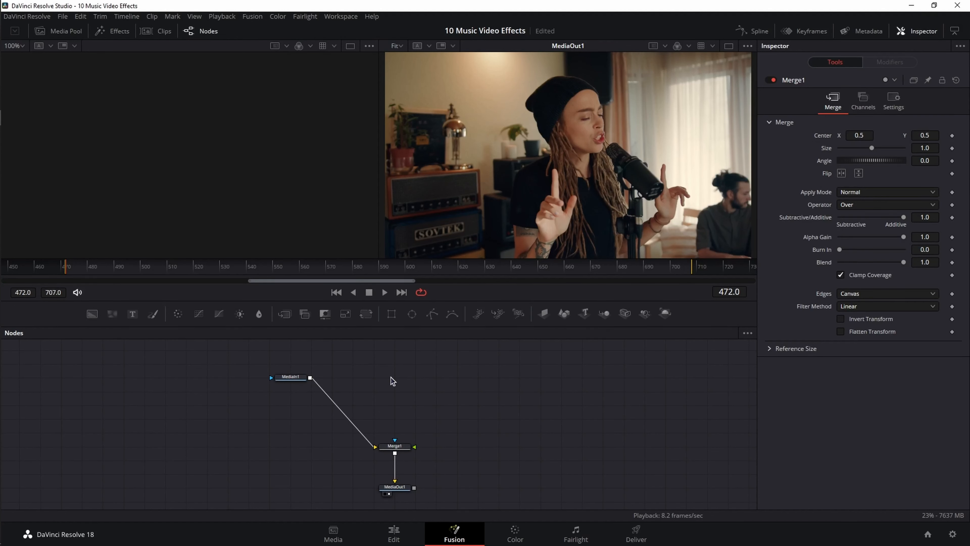
key("shift+space")
type("chroma")
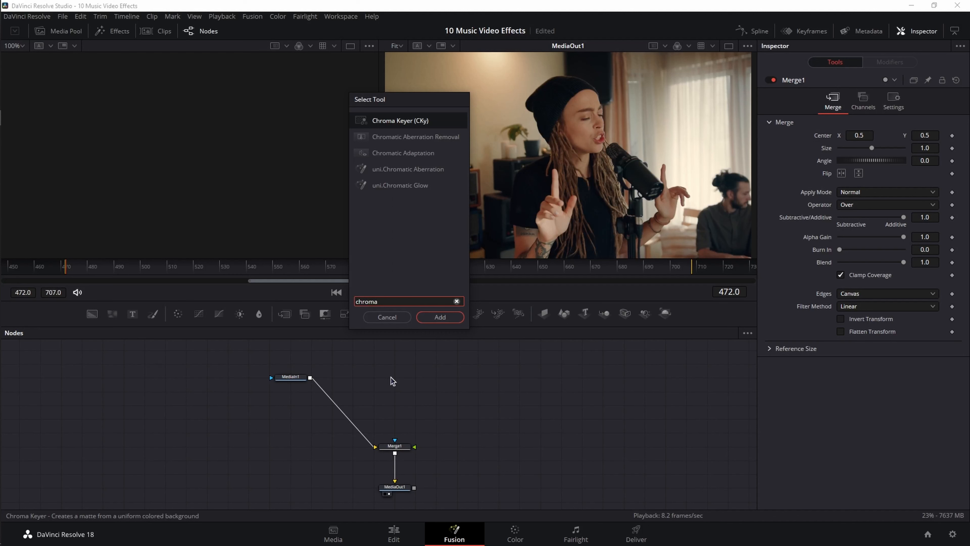
key("Return")
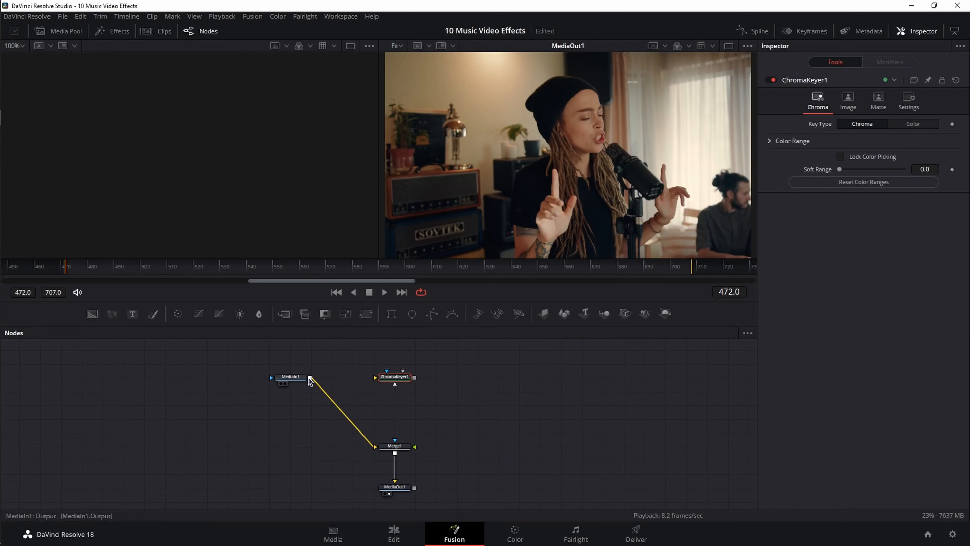
left_click_drag(310, 378, 383, 377)
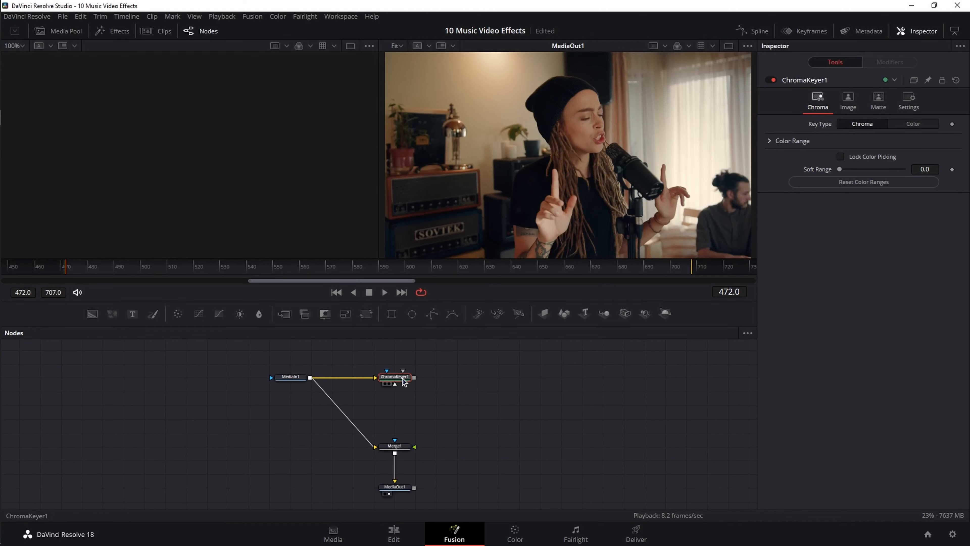
View ChromaKeyer1 in the empty viewer, invert its matte and return to its chroma settings
key("1")
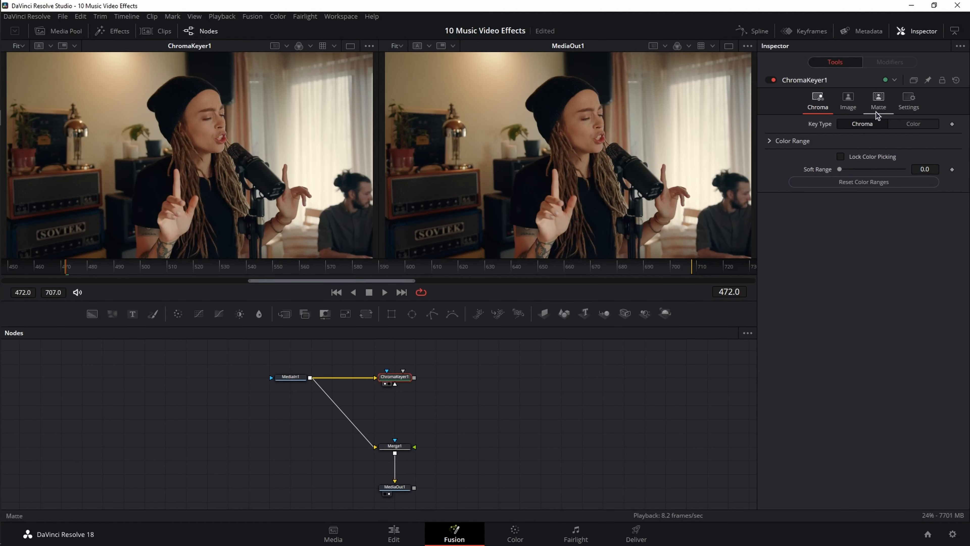
left_click(878, 100)
left_click(841, 244)
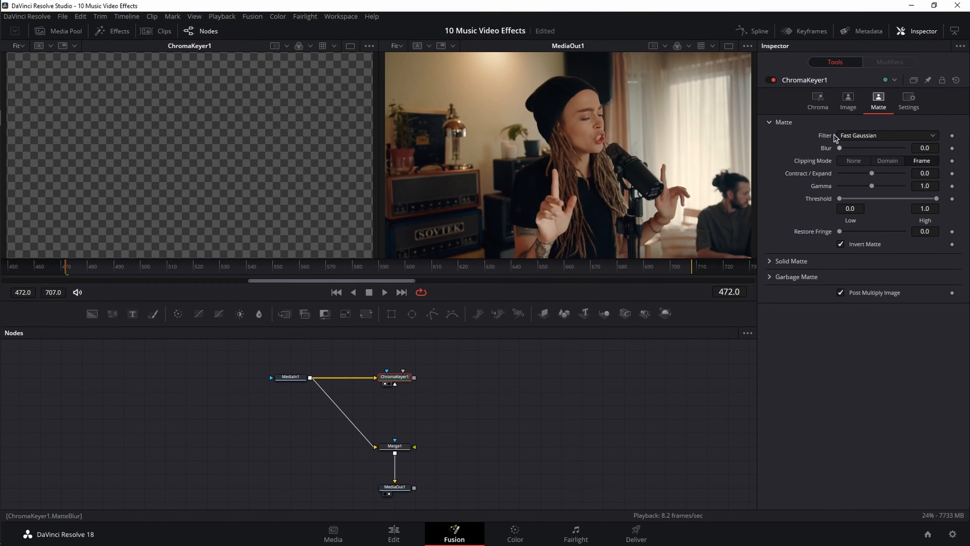
left_click(820, 107)
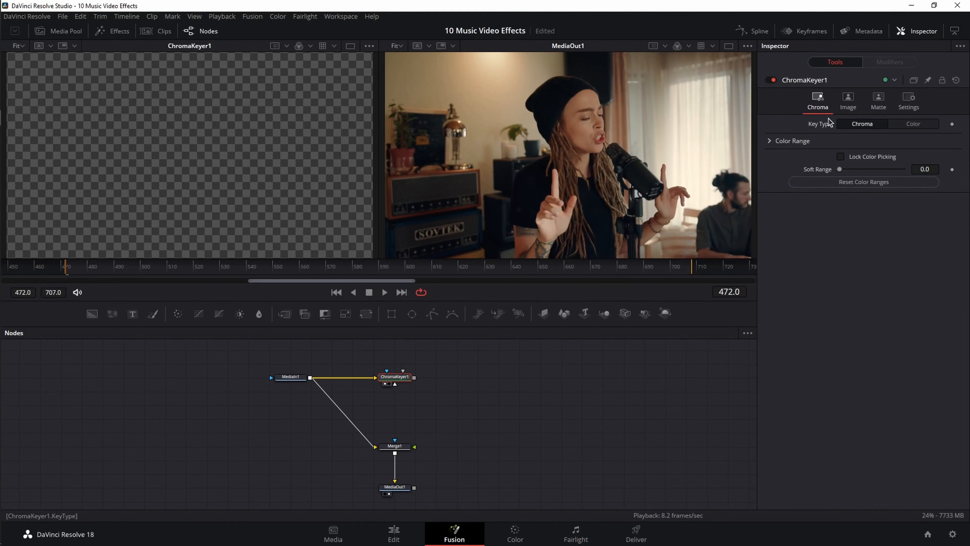
Limit ChromaKeyer1's color range to Red 0.511–0.806, Green 0.078–0.772, Blue 0.0–0.478 and Luminance 0.161–0.733, with a Soft Range of 0.2
left_click(769, 141)
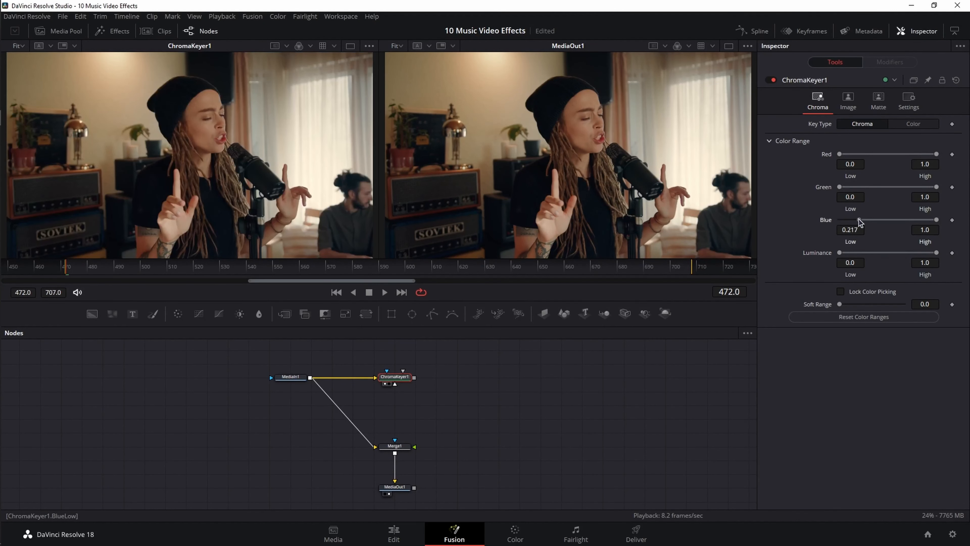
left_click_drag(936, 220, 889, 221)
left_click_drag(936, 187, 909, 187)
left_click_drag(844, 187, 851, 187)
left_click_drag(840, 155, 883, 155)
left_click_drag(936, 154, 912, 154)
left_click_drag(888, 154, 890, 155)
left_click_drag(839, 253, 853, 253)
left_click_drag(936, 253, 912, 252)
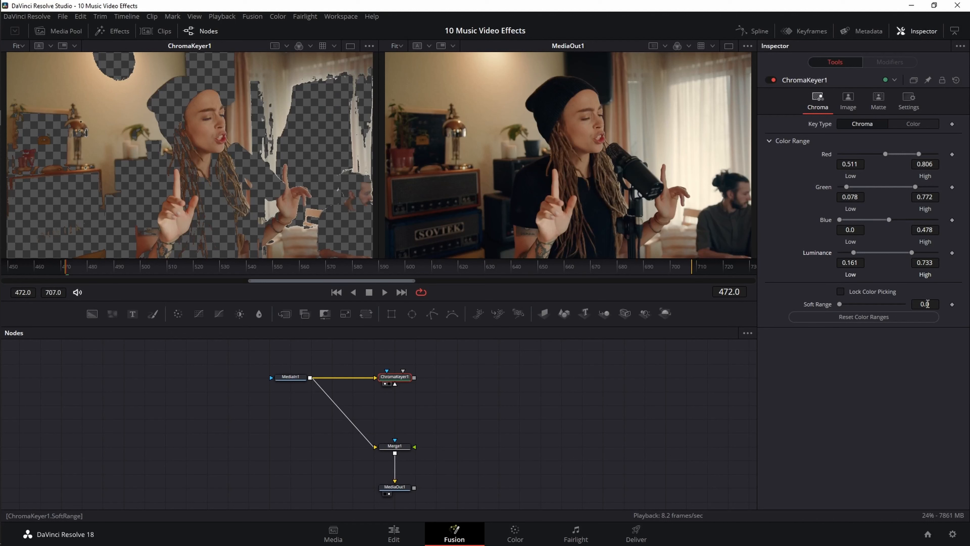
left_click(928, 304)
type("0.2")
key("Tab")
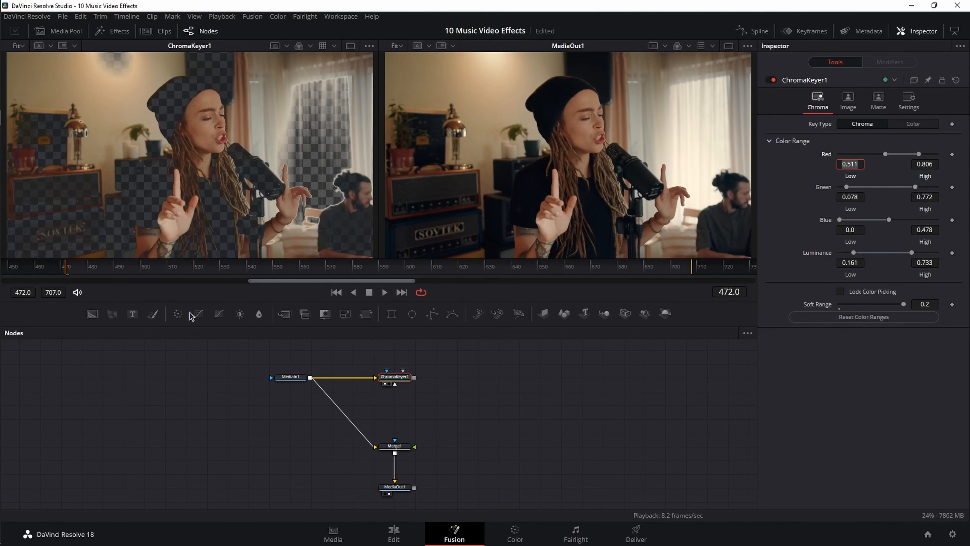
Add a Color Corrector fed from ChromaKeyer1 and tint its Master range yellow, with Tint about 0.158 and Strength about 0.176
left_click(457, 377)
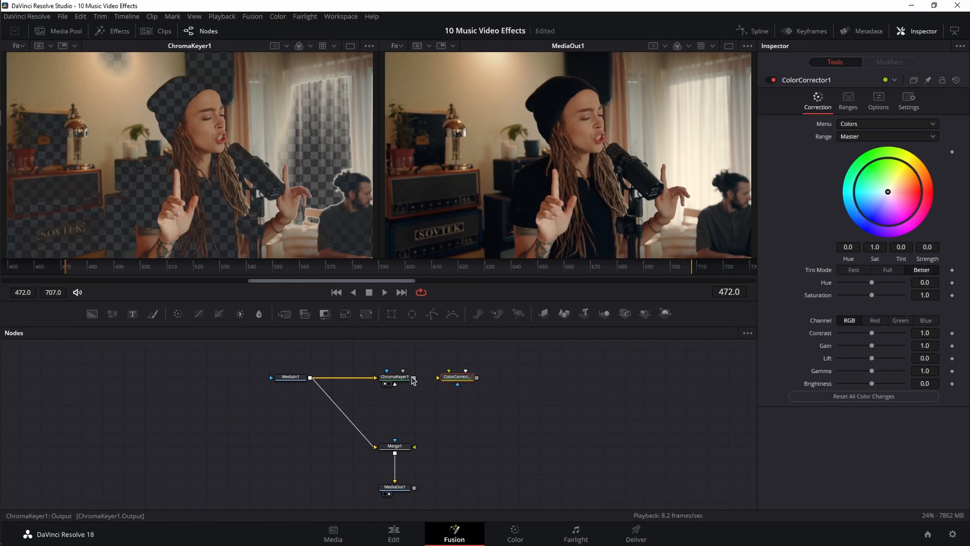
left_click_drag(414, 378, 457, 380)
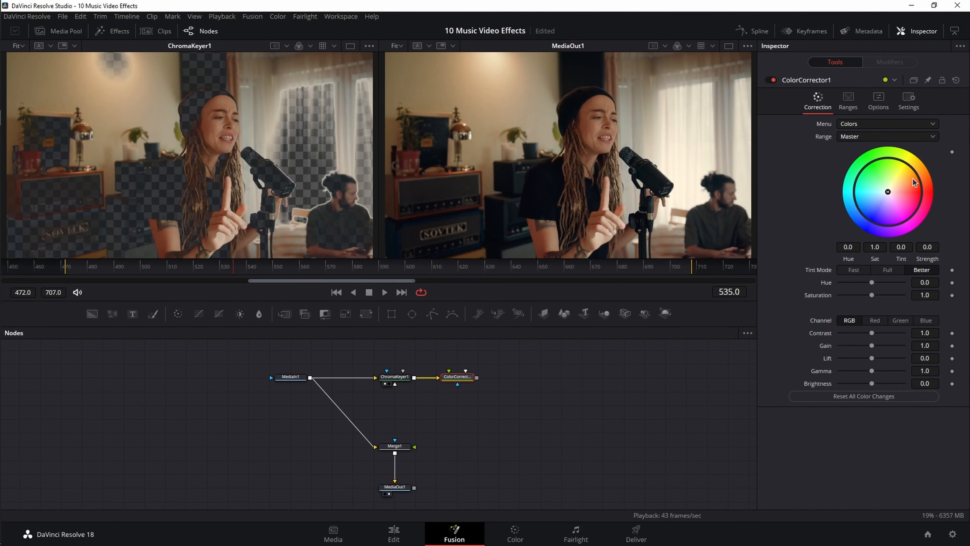
left_click_drag(888, 192, 895, 180)
Modify ColorCorrector1's Tint with Anim Curves, using Duration as the Source and a Scale of 2
right_click(899, 259)
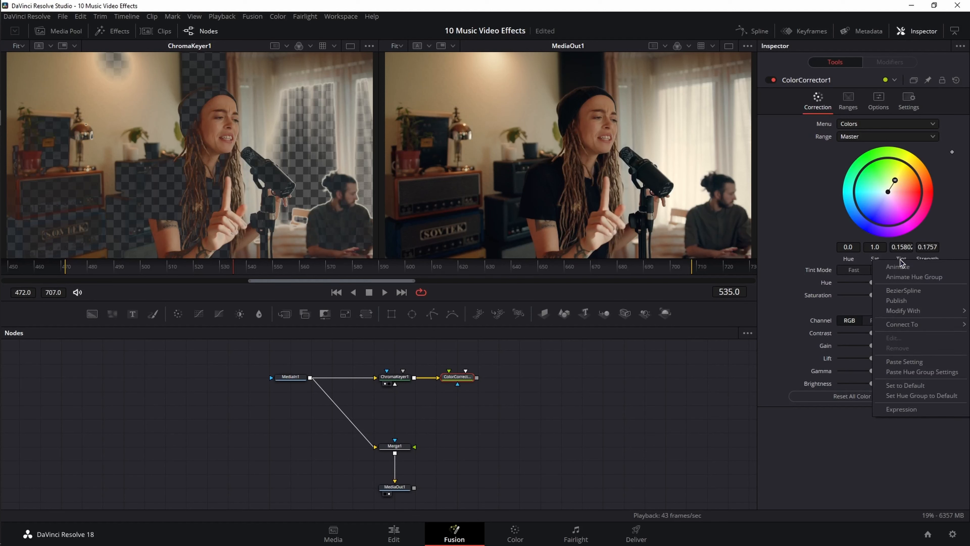
mouse_move(900, 311)
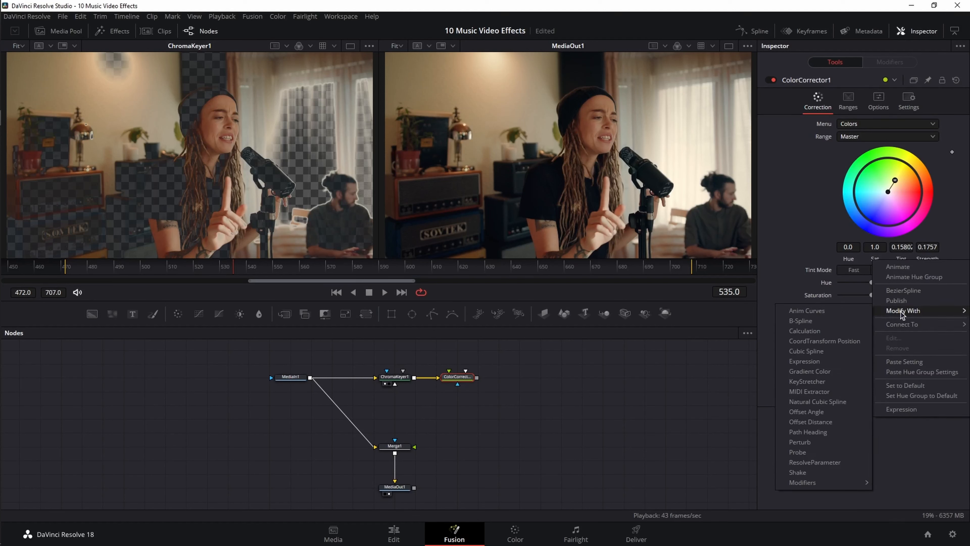
left_click(820, 310)
left_click(896, 63)
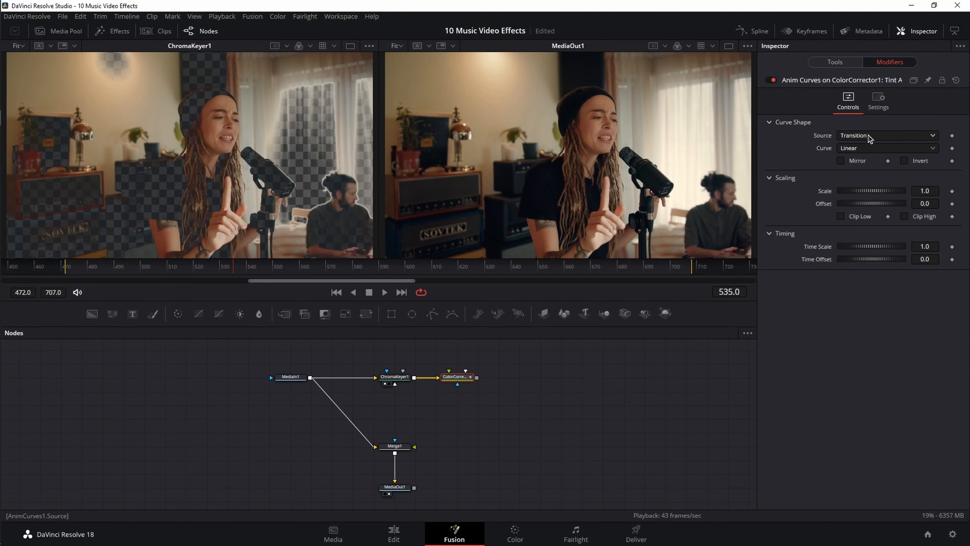
left_click(870, 135)
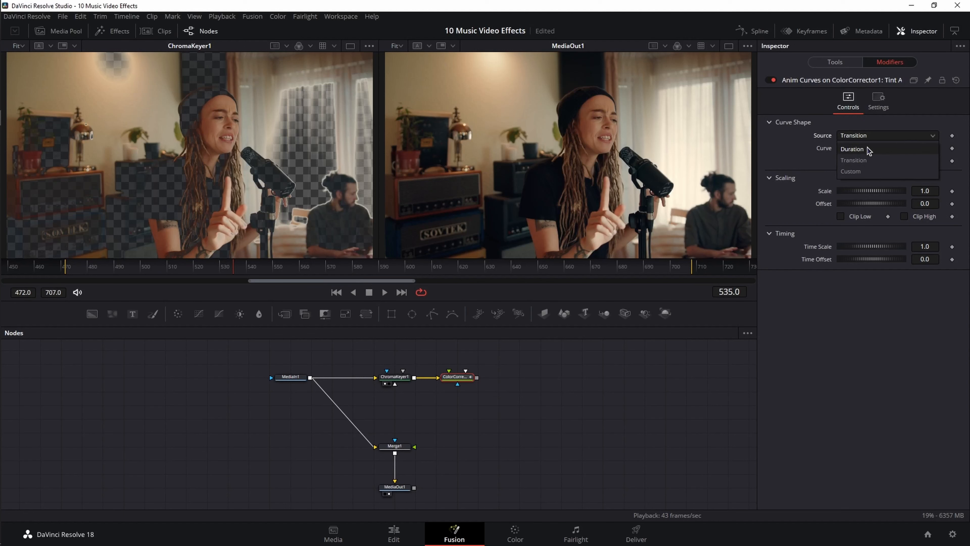
left_click(869, 149)
left_click(925, 190)
type("2")
key("Tab")
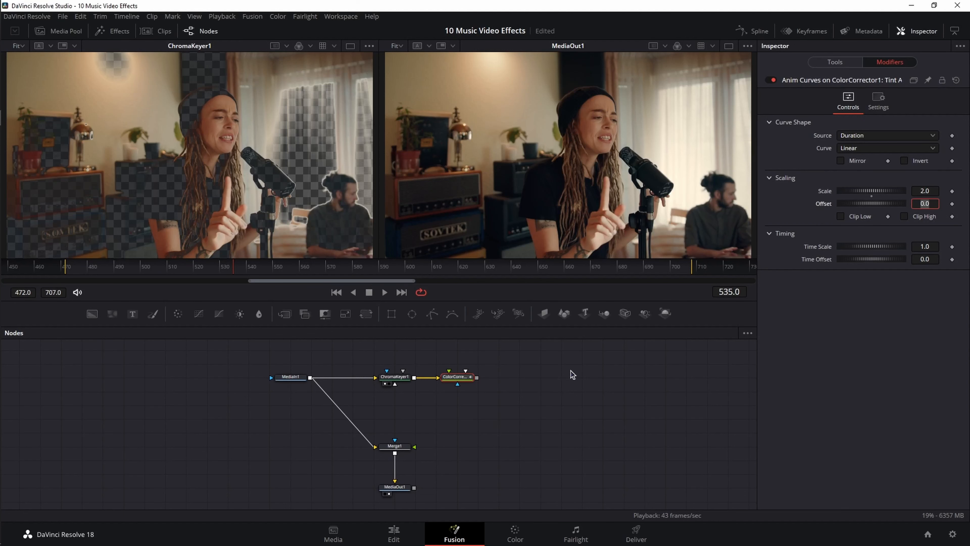
Add a Glow node after ColorCorrector1, move it closer to the chain and set its Shine Threshold to 0
left_click(552, 376)
key("shift+space")
type("glow")
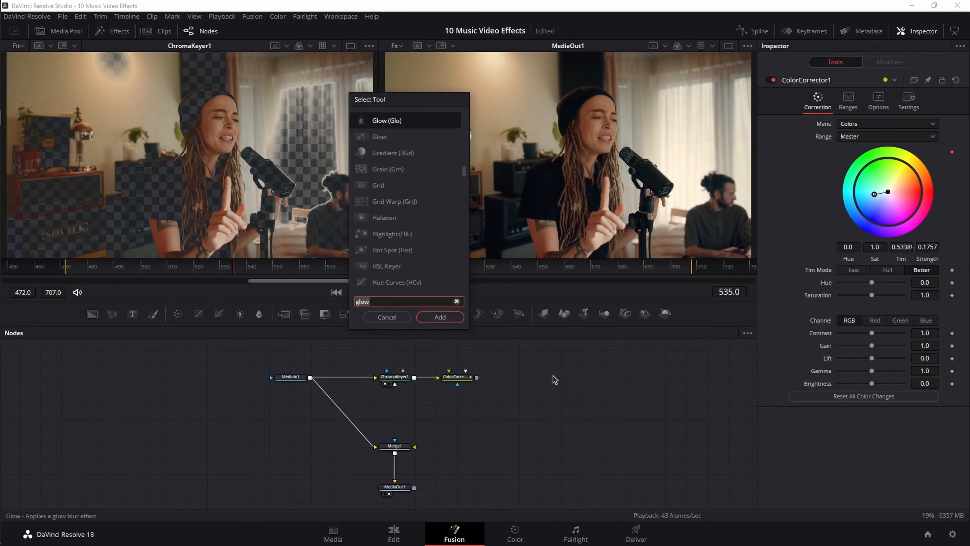
key("Down")
key("Return")
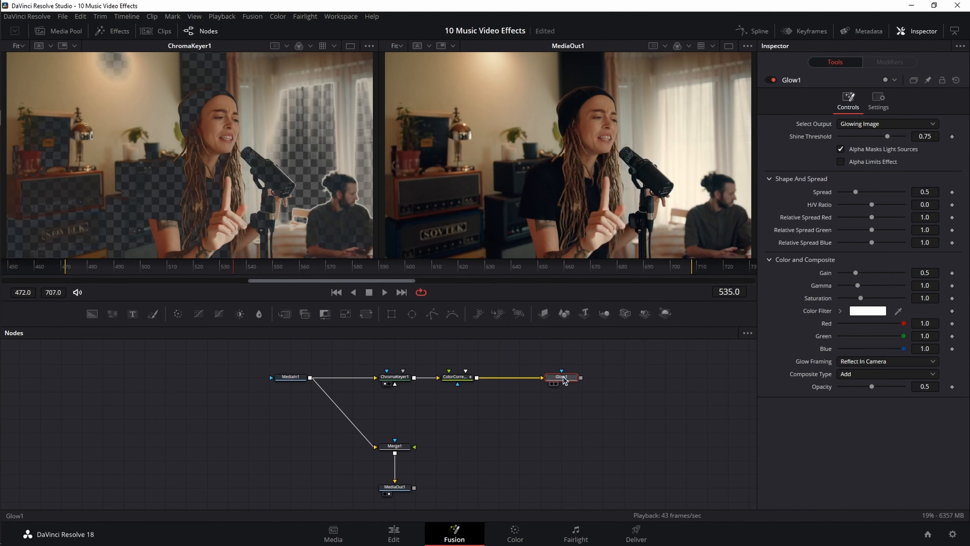
left_click_drag(562, 378, 520, 378)
left_click(929, 137)
type("0")
key("Return")
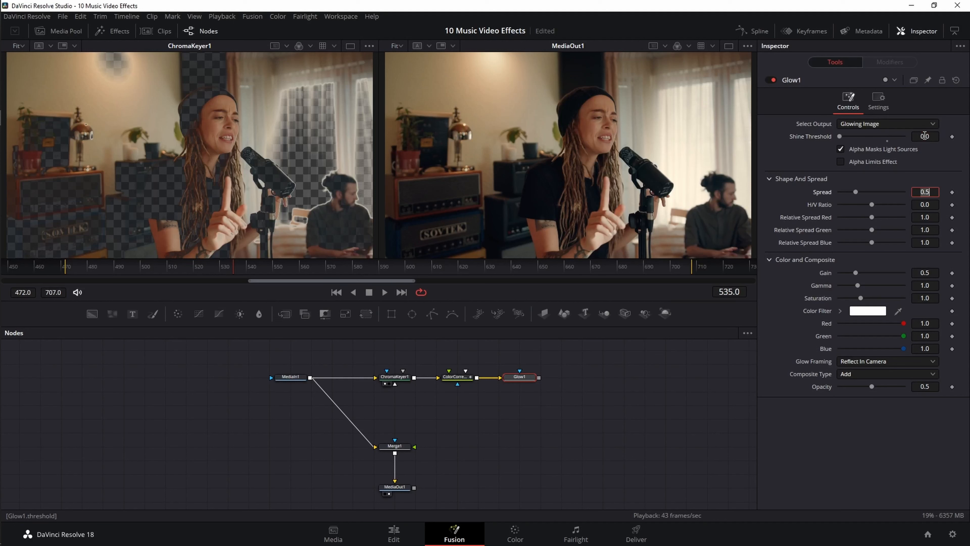
Modify Glow1's Gain with Shake, using Smoothness 12.5, Minimum 0.4 and Maximum 0.7, and connect Glow1 to Merge1's foreground
right_click(826, 275)
mouse_move(856, 314)
left_click(760, 476)
left_click(890, 61)
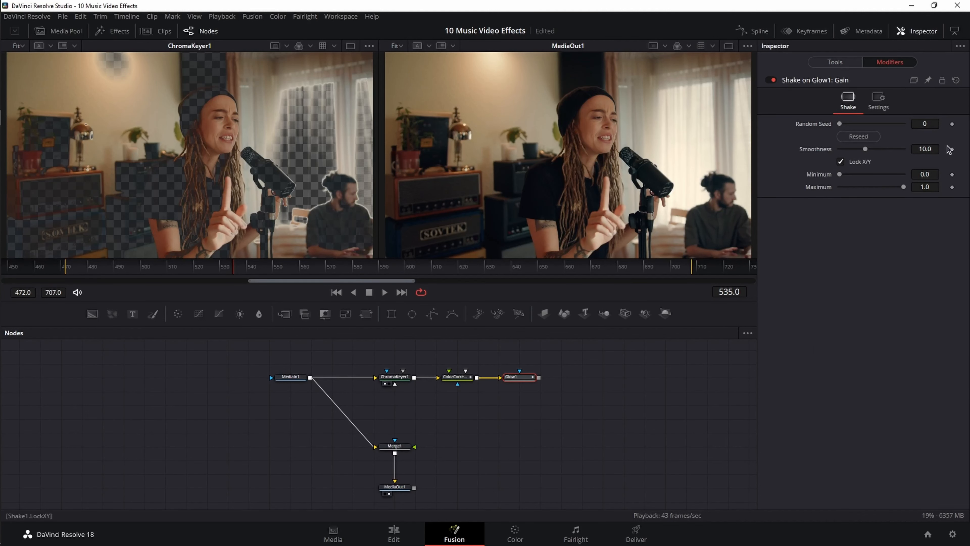
left_click(921, 148)
type("12.5")
key("Tab")
type("0")
key("Tab")
type("0.7")
key("Return")
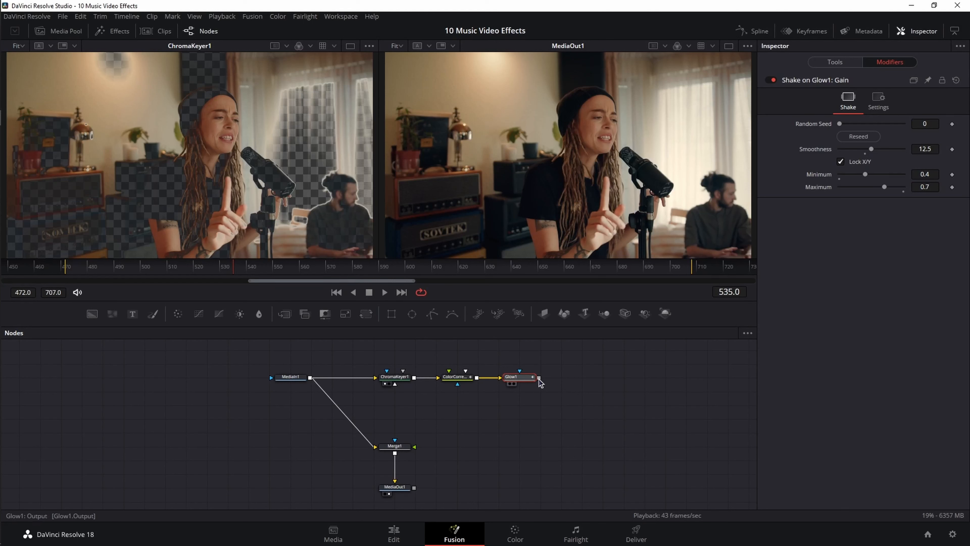
left_click_drag(539, 377, 415, 448)
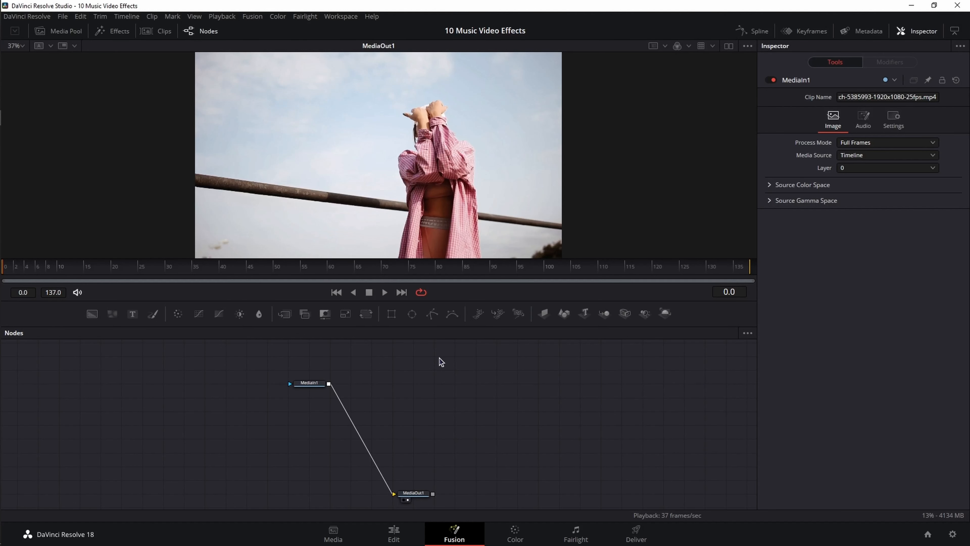
In the new composition, insert a Merge before MediaOut1 and add a Transform fed from MediaIn1 with Edges set to Mirror
left_click_drag(285, 314, 362, 441)
left_click_drag(363, 436, 362, 437)
left_click_drag(366, 314, 404, 378)
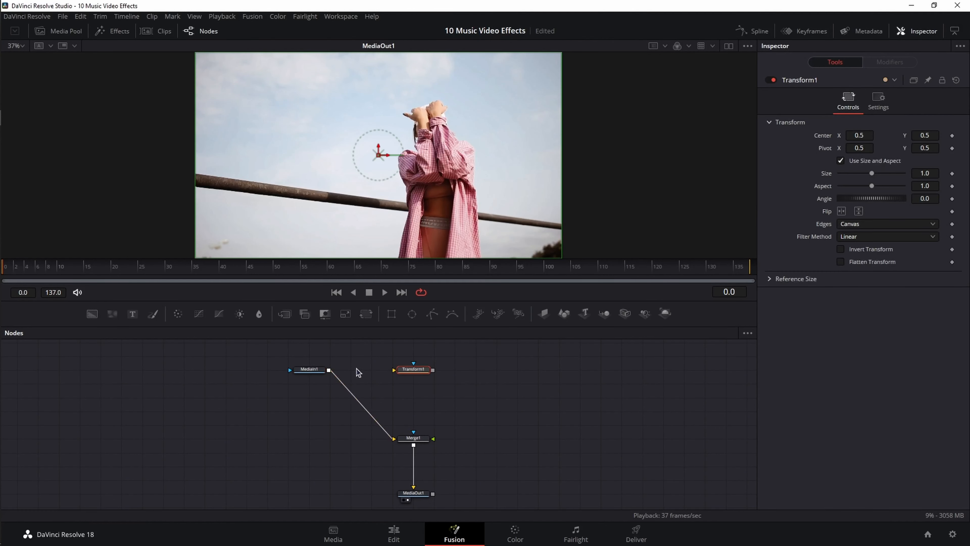
left_click_drag(329, 370, 402, 370)
left_click(865, 227)
left_click(856, 271)
Modify Transform1's Center with Shake, using Smoothness 3, Minimum 0.5 and Maximum 0.6
right_click(822, 135)
mouse_move(850, 177)
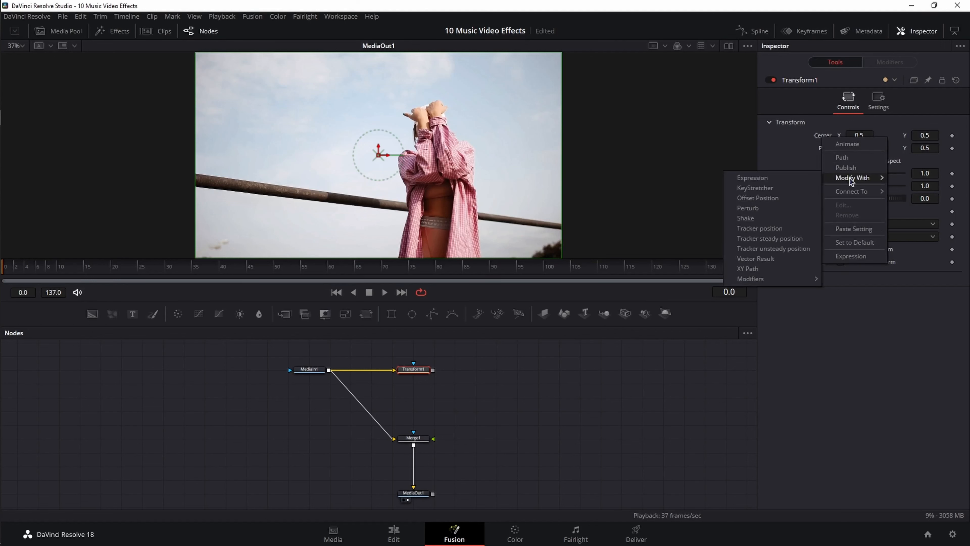
left_click(763, 218)
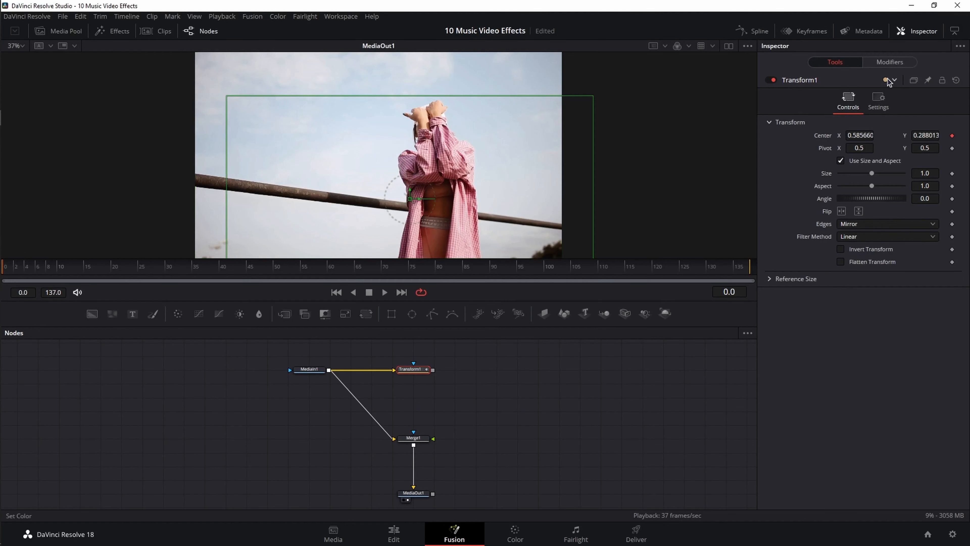
left_click(888, 61)
left_click(926, 149)
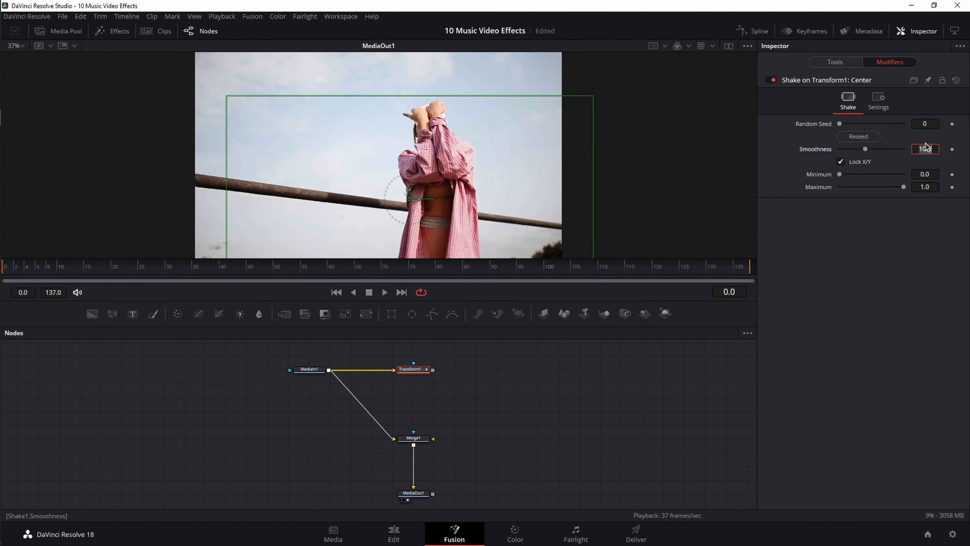
type("3")
key("Tab")
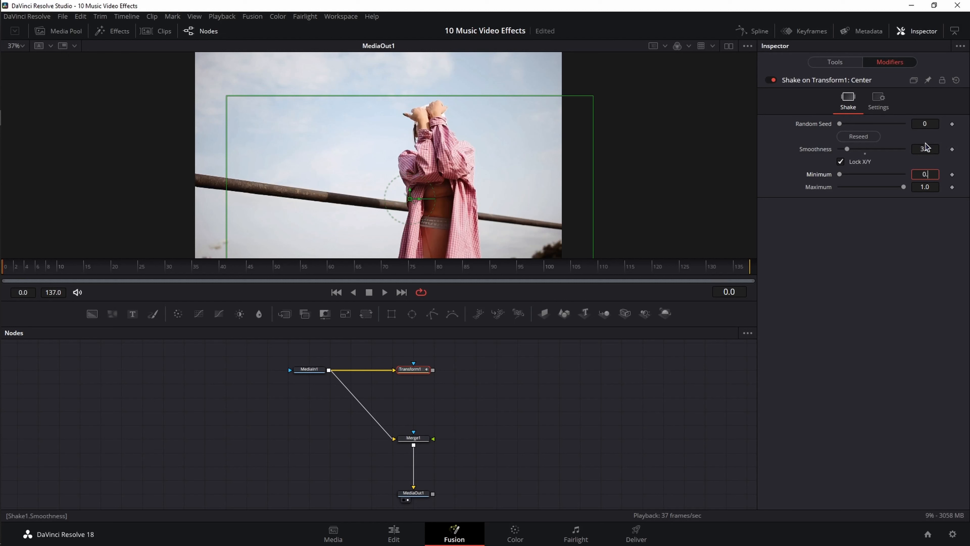
key("Tab")
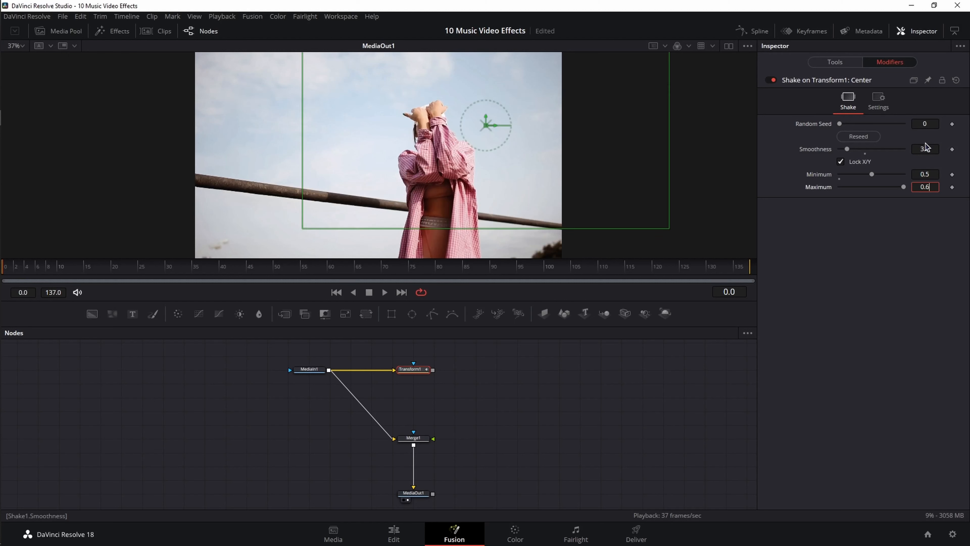
type("0.6")
key("Return")
Add a Glow node to the right of Transform1 and feed it from Transform1's output
left_click(529, 381)
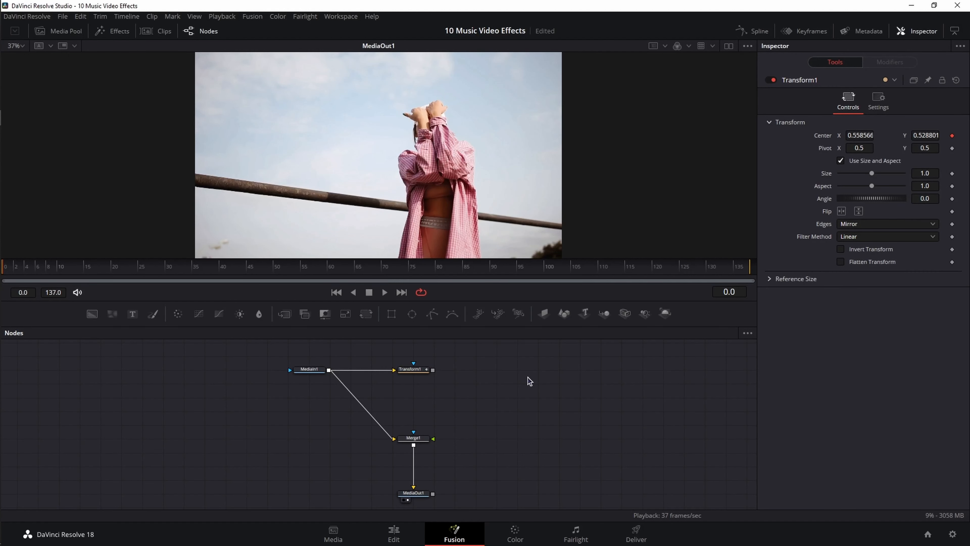
key("shift+space")
type("glowglow")
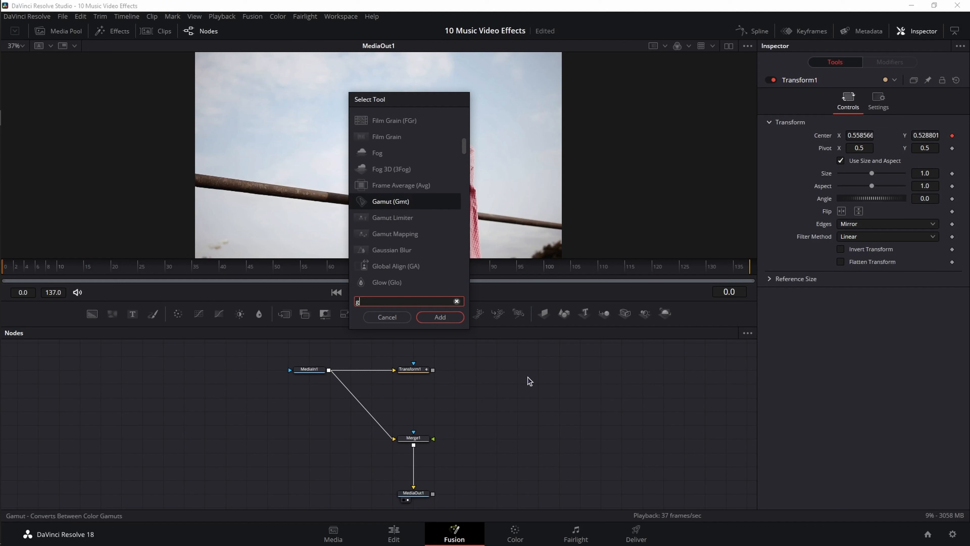
key("Return")
left_click_drag(434, 373, 518, 374)
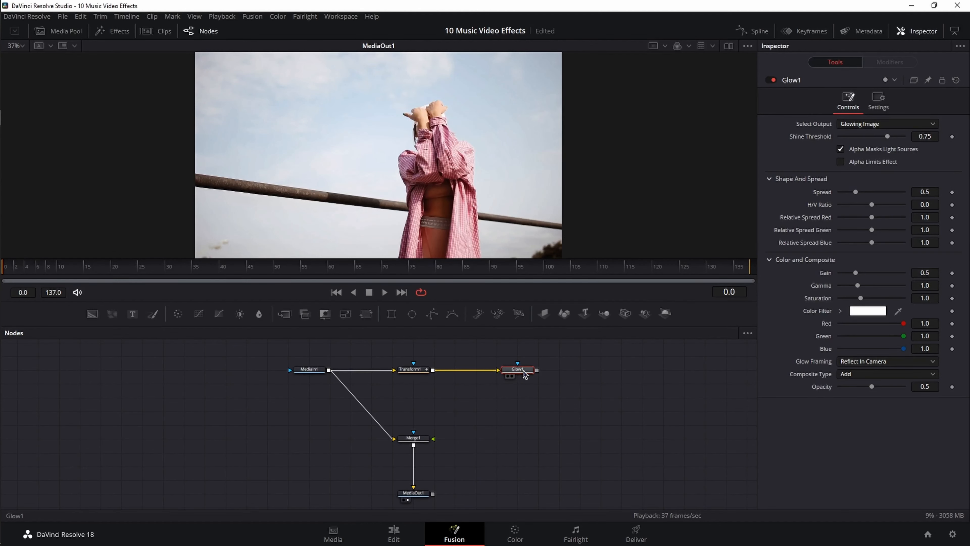
Modify Glow1's Shine Threshold with Shake and set the modifier's Smoothness to 3
right_click(815, 138)
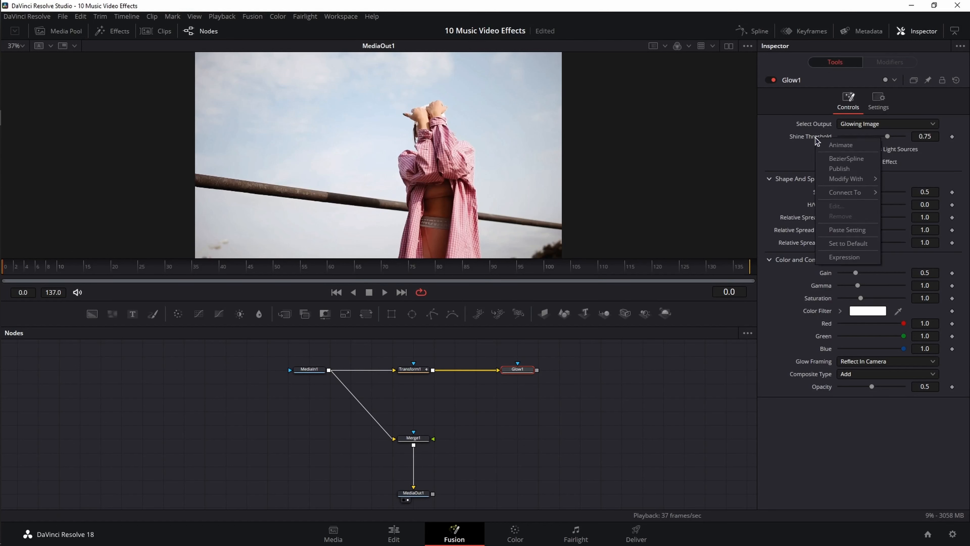
mouse_move(847, 178)
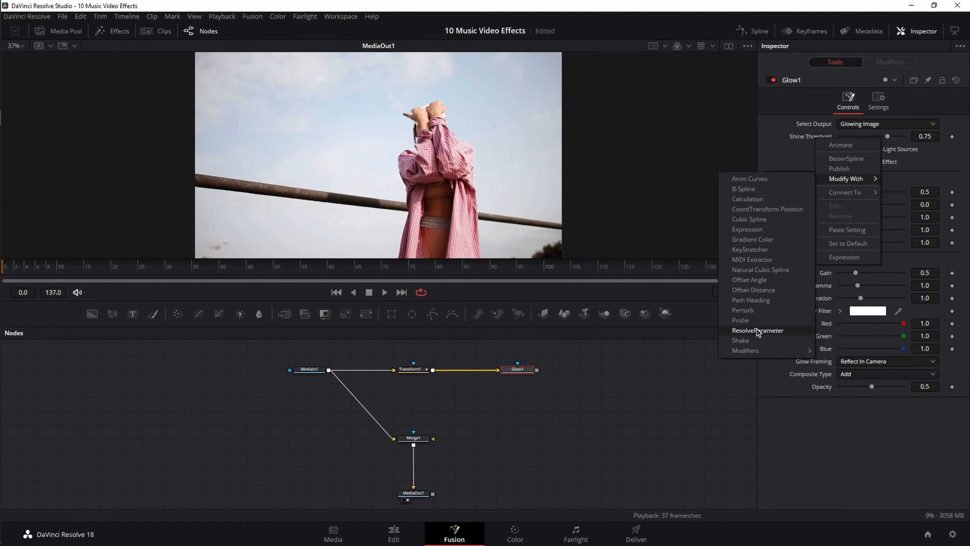
left_click(754, 340)
left_click(890, 62)
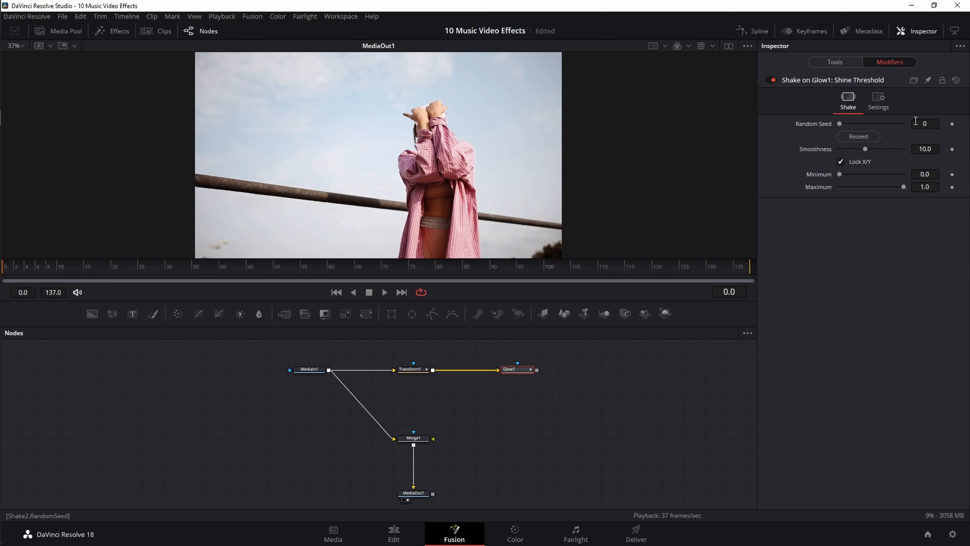
left_click(926, 148)
type("3")
key("Tab")
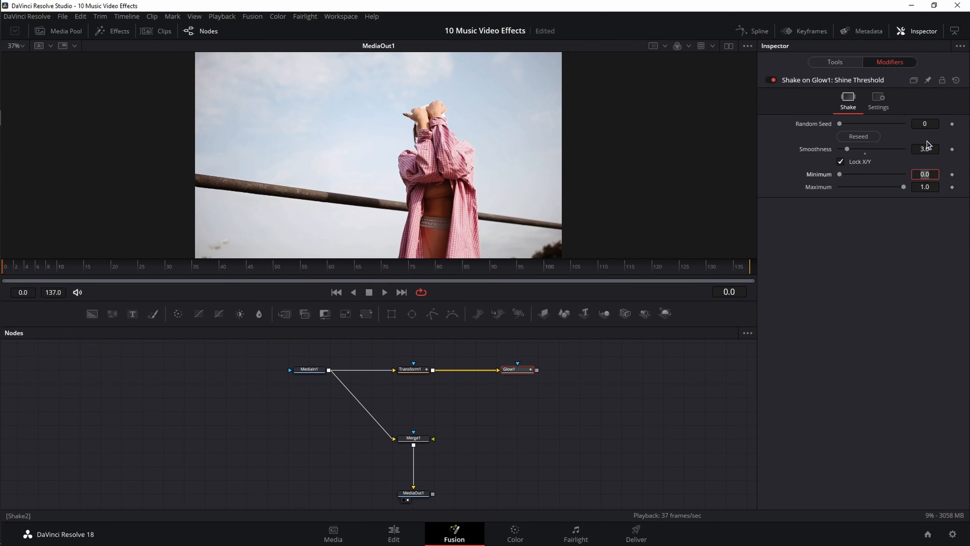
Return to Glow1's tool controls and set its Spread to 0.6
left_click(836, 62)
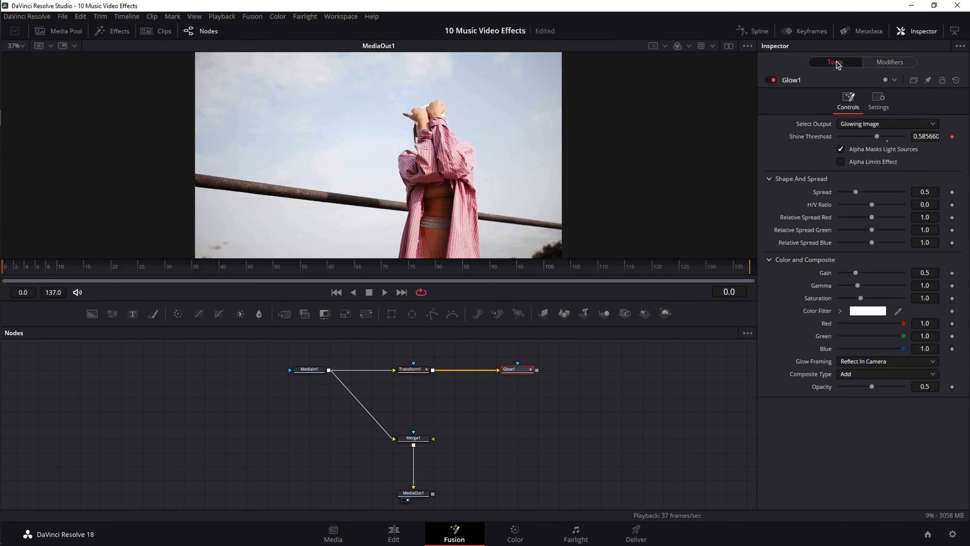
left_click(925, 192)
type("0.6")
key("Return")
Modify Glow1's Gain with Shake, set that modifier's Smoothness to 3 and reseed its randomness
right_click(826, 273)
mouse_move(860, 316)
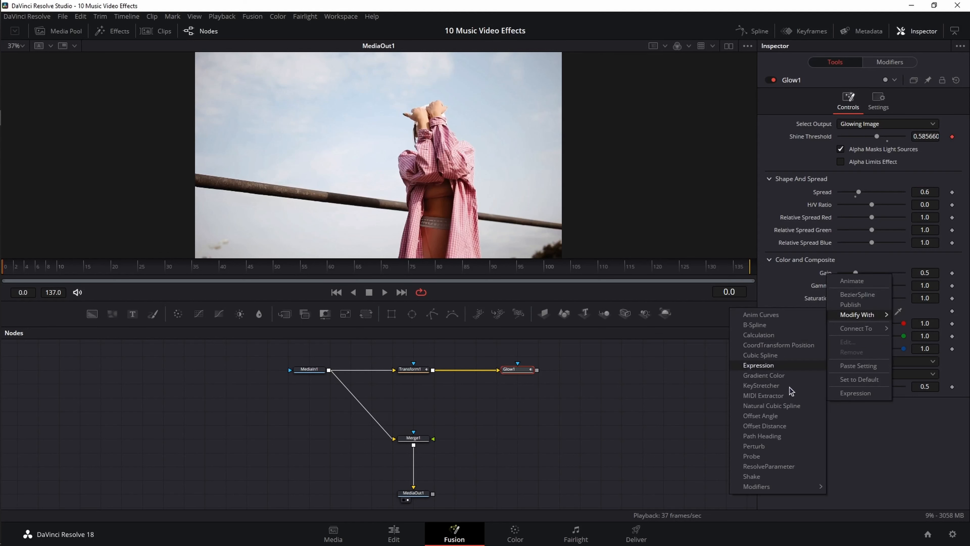
left_click(768, 477)
left_click(894, 63)
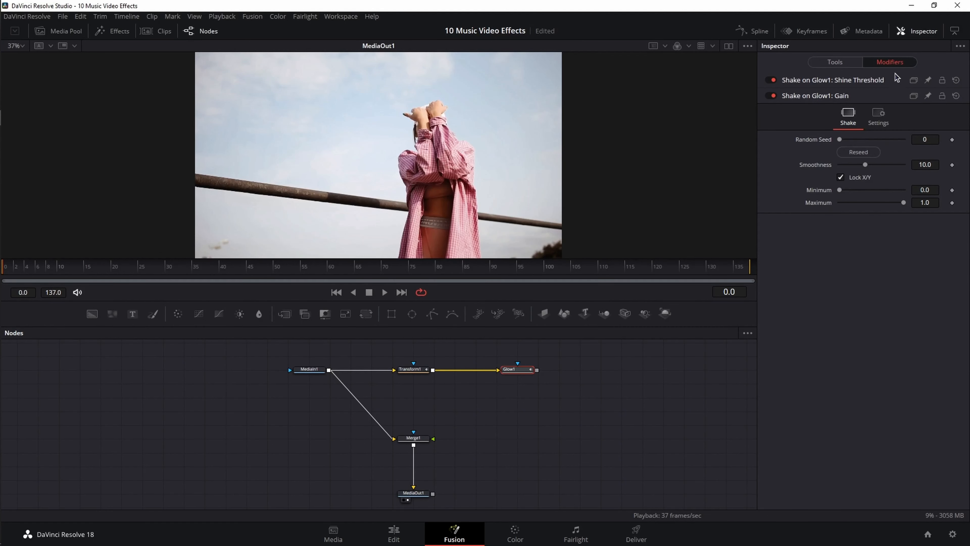
left_click(931, 164)
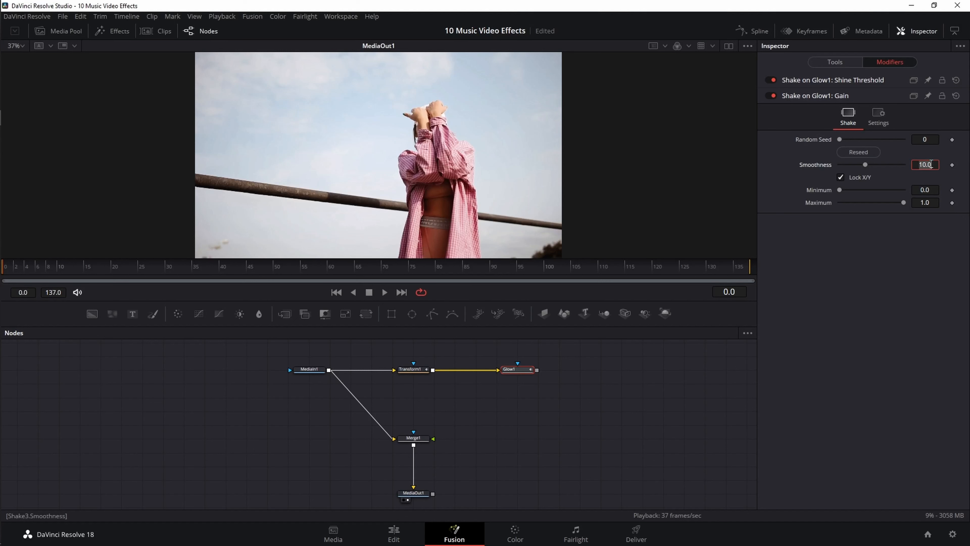
type("3")
key("Tab")
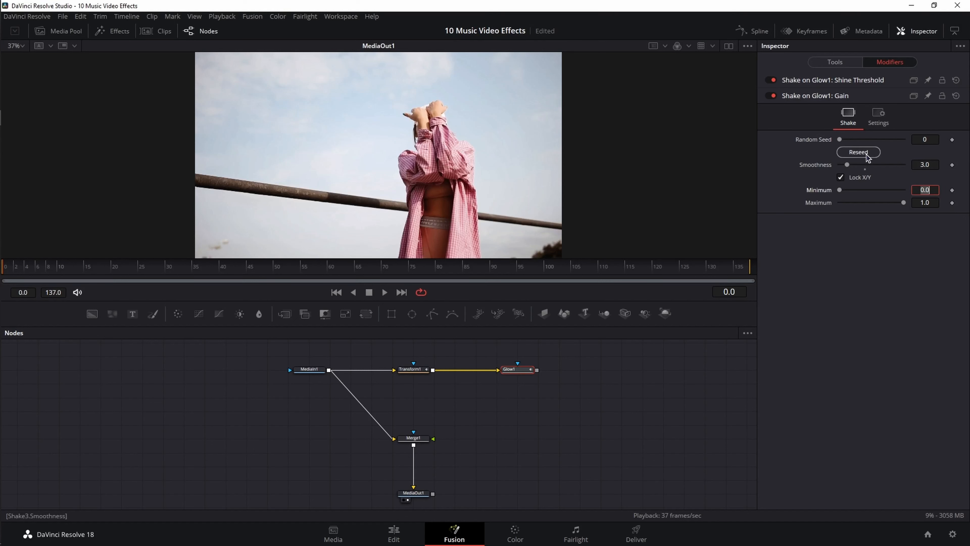
left_click(866, 154)
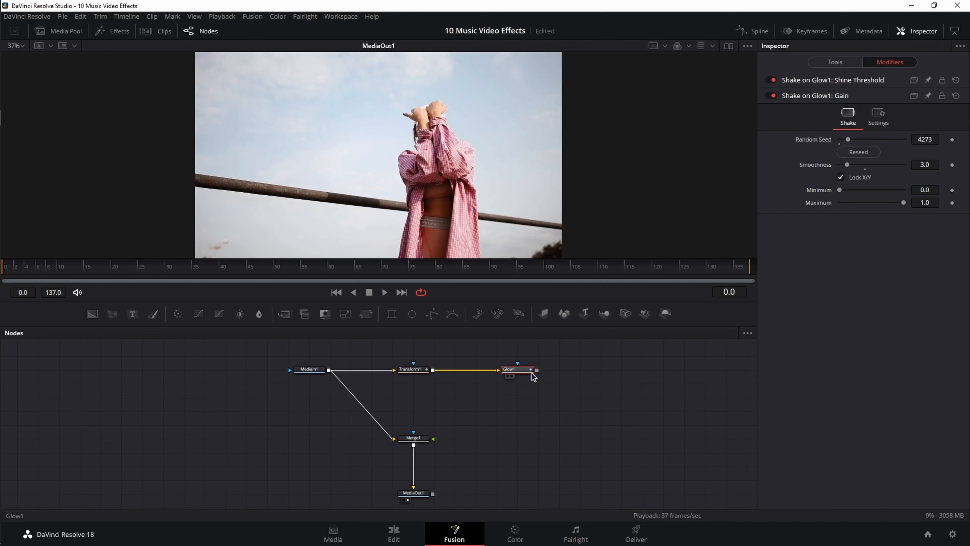
Connect Glow1 to Merge1's foreground and set Merge1's Apply Mode to Pin Light
left_click_drag(537, 370, 434, 441)
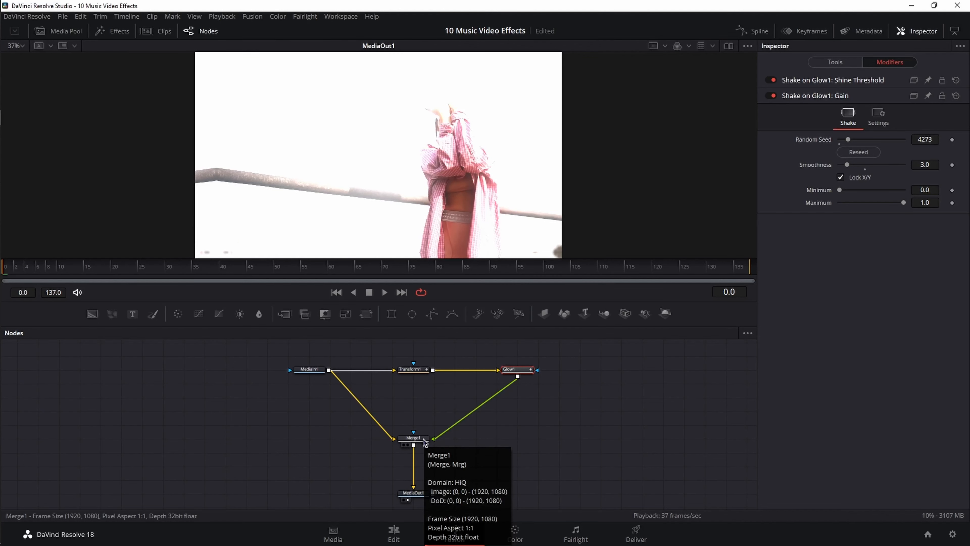
left_click(424, 439)
left_click(884, 193)
scroll(894, 249, "down", 5)
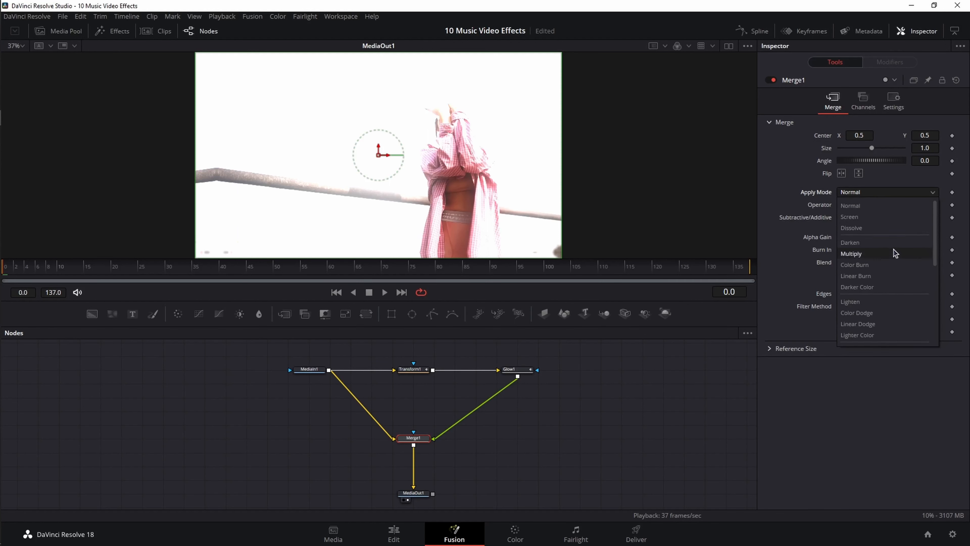
left_click(894, 252)
Drive Merge1's Blend with the expression random(0,2)
right_click(828, 220)
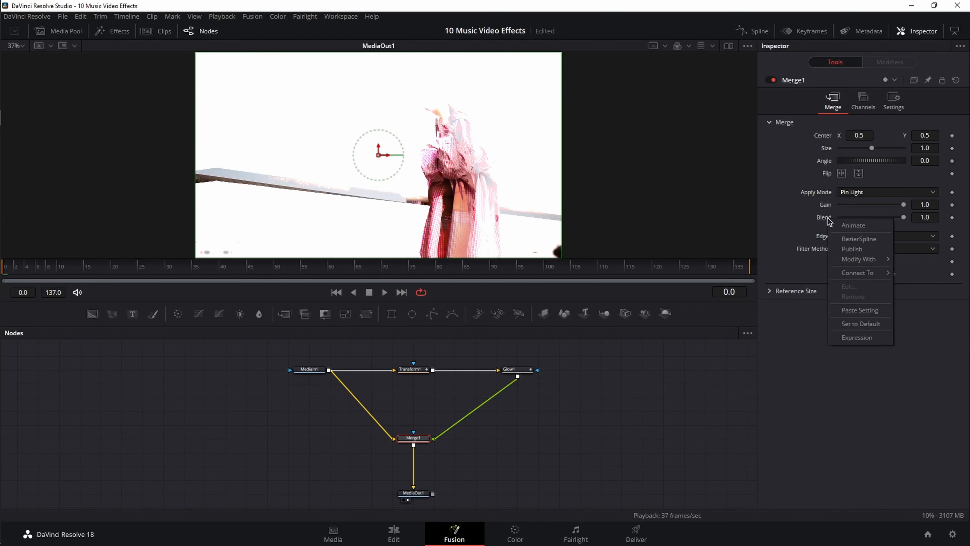
left_click(856, 337)
left_click(861, 230)
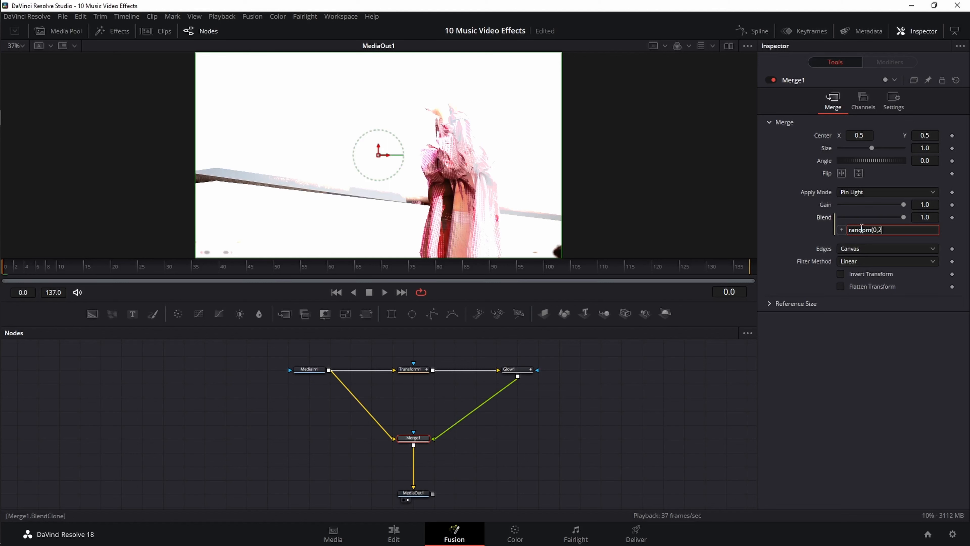
type("random(0,2)")
key("Return")
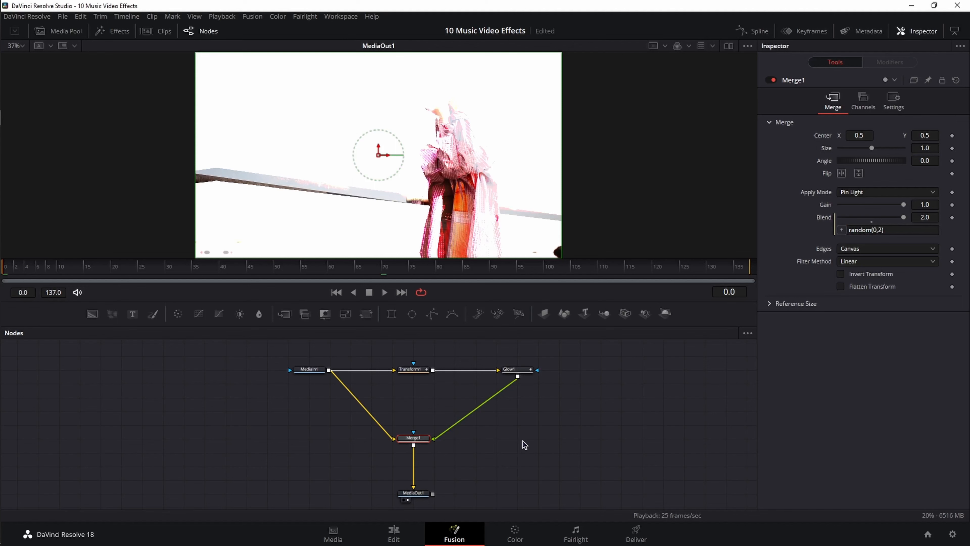
Choose the blue #011aff as Glow1's Color Filter
left_click(511, 370)
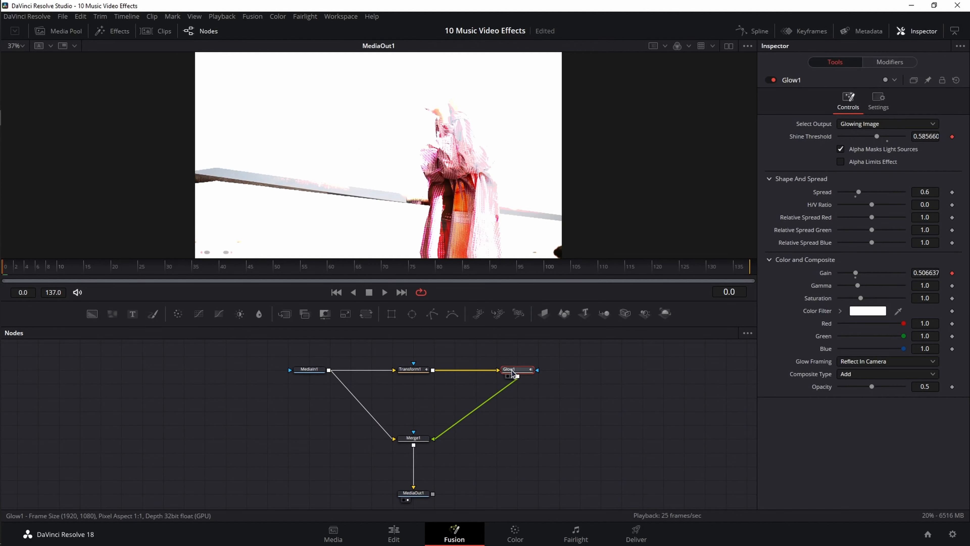
left_click(867, 310)
left_click(517, 189)
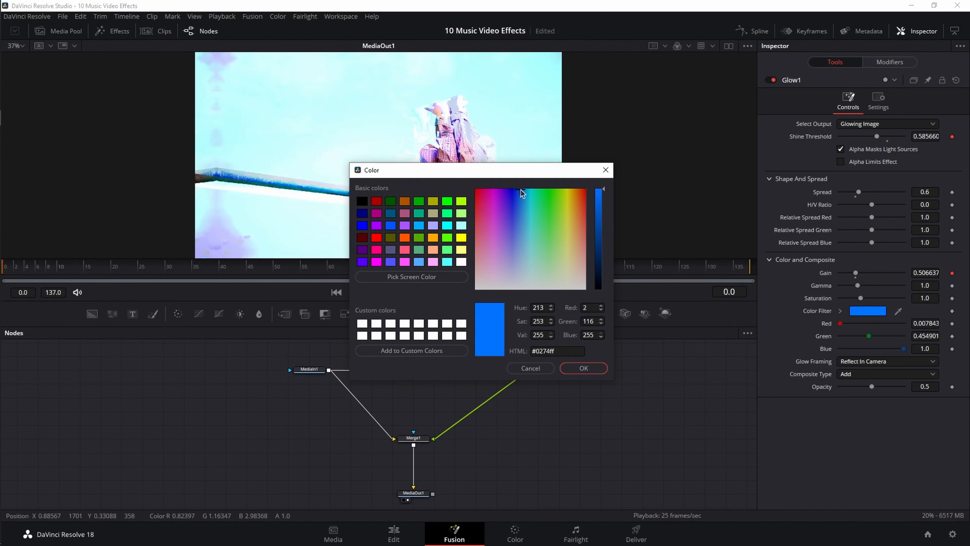
left_click_drag(516, 189, 514, 189)
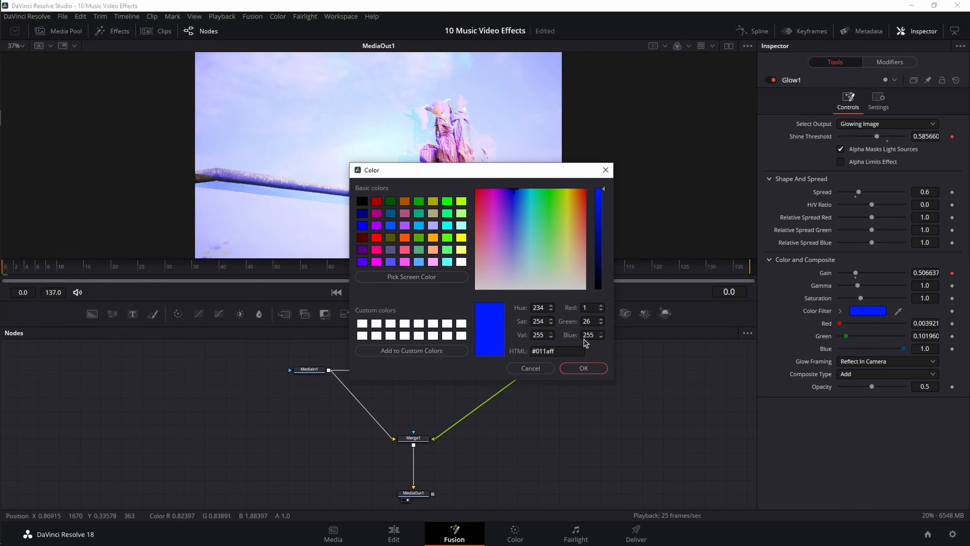